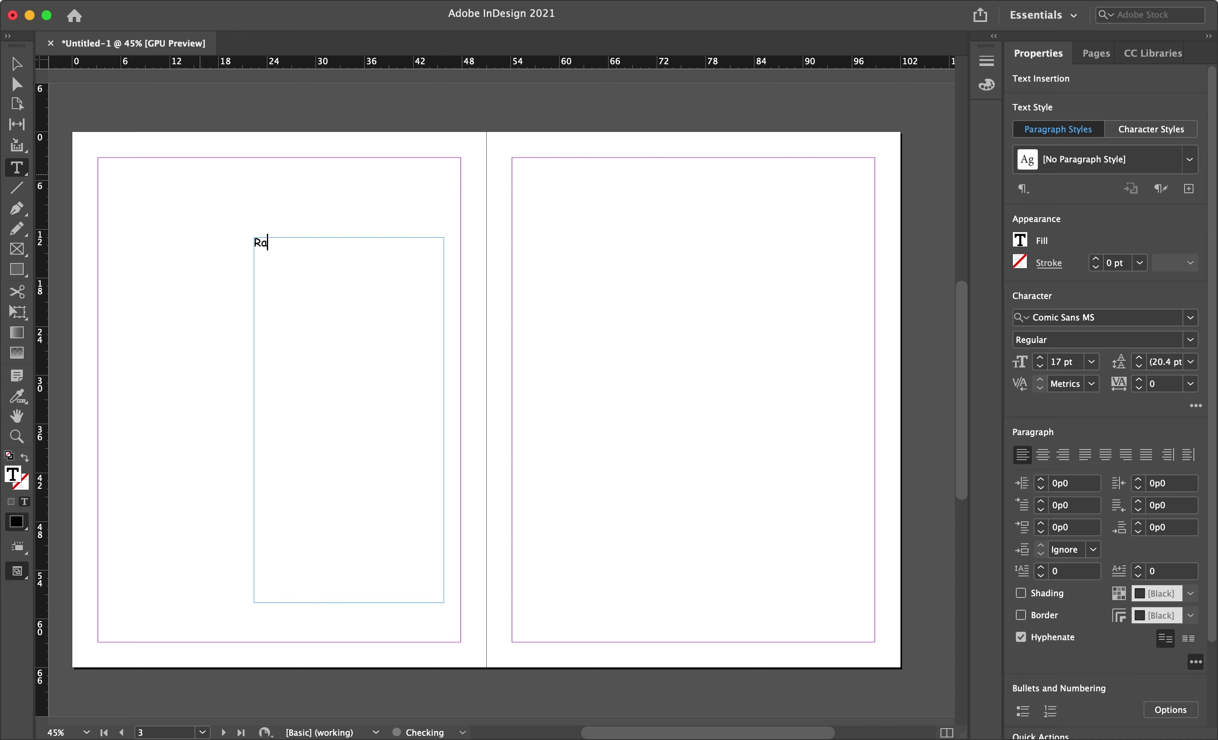
# Enter "Random Text" in the left page's text frame, then copy and paste it repeatedly to build several lines
pyautogui.write('Text')
pyautogui.press('super+a')
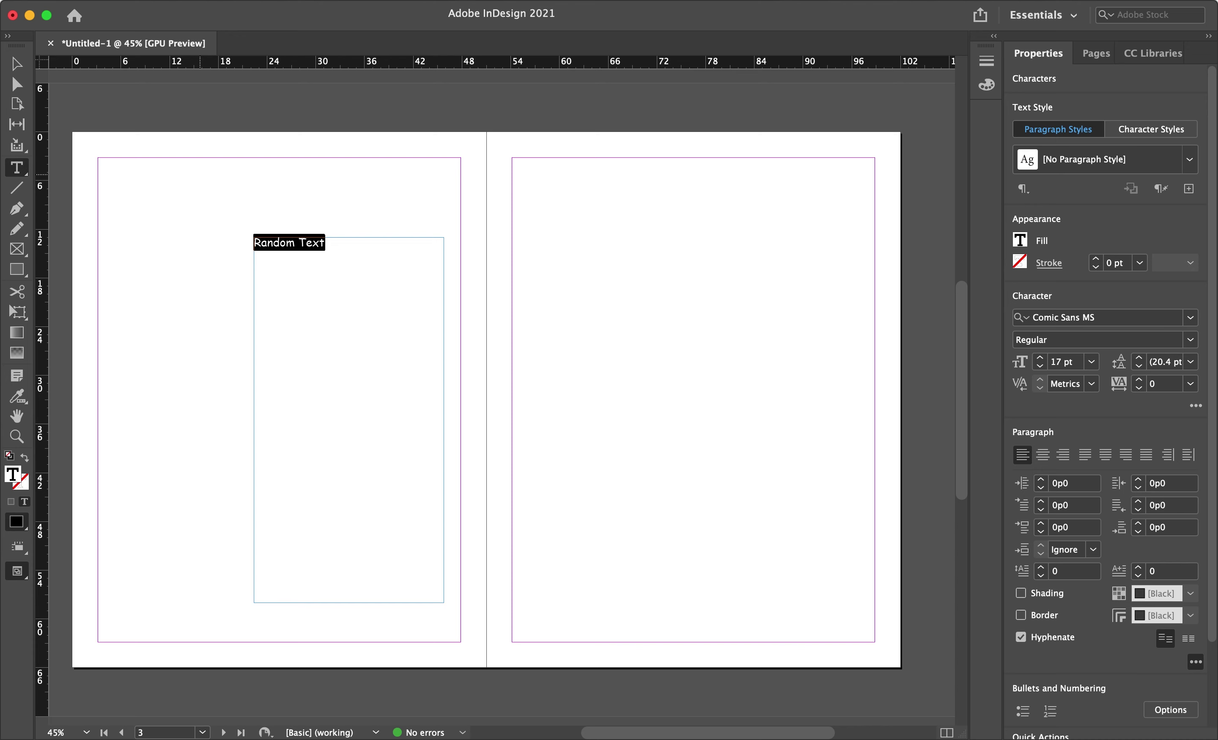
pyautogui.press('Right')
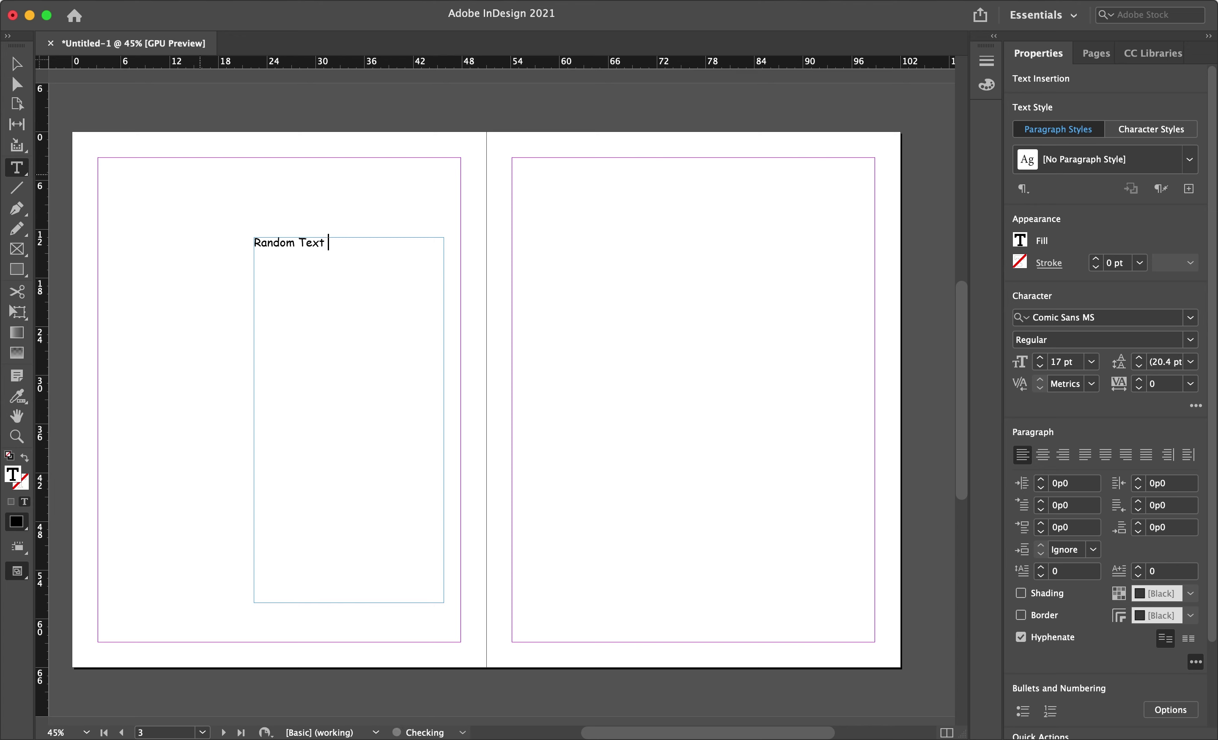
pyautogui.press('super+v')
pyautogui.press('super+v')
pyautogui.press('super+v')
pyautogui.press('super+v')
pyautogui.press('super+v')
pyautogui.press('super+v')
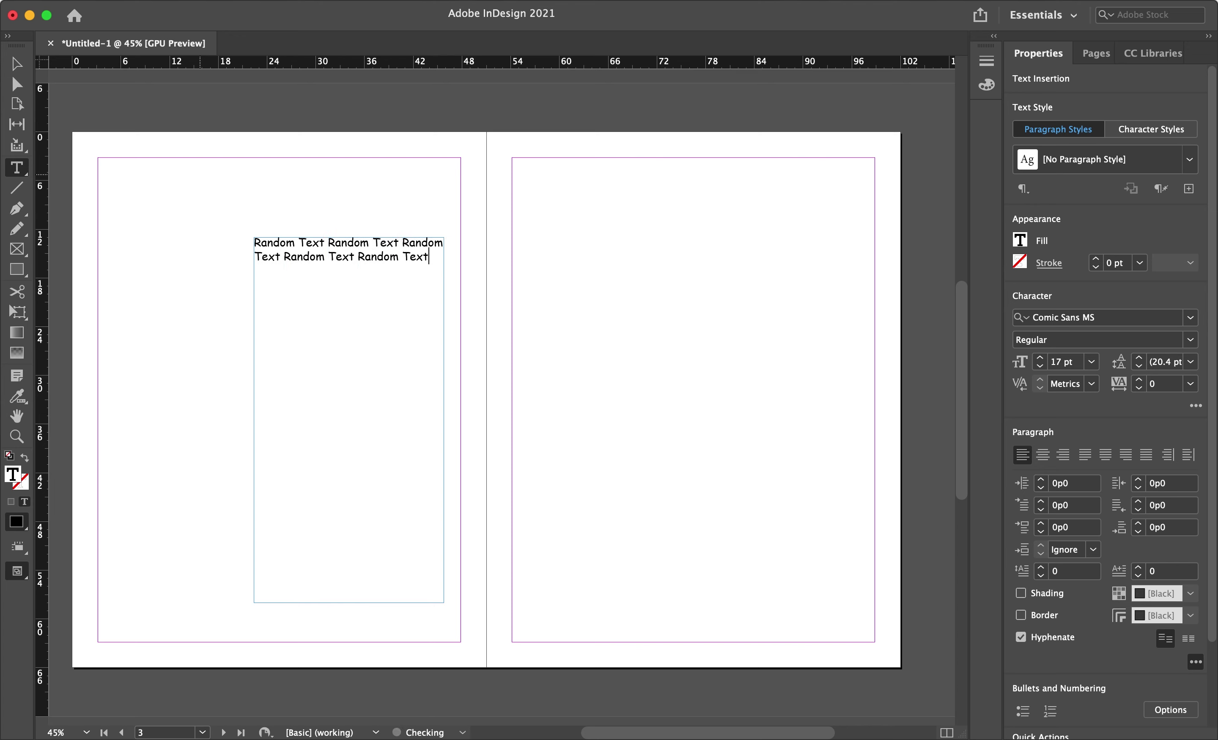
pyautogui.press('super+v')
pyautogui.press('super+v')
pyautogui.press('super+v')
pyautogui.press('super+v')
pyautogui.press('super+v')
pyautogui.press('super+v')
pyautogui.press('super+v')
pyautogui.press('super+v')
pyautogui.press('super+v')
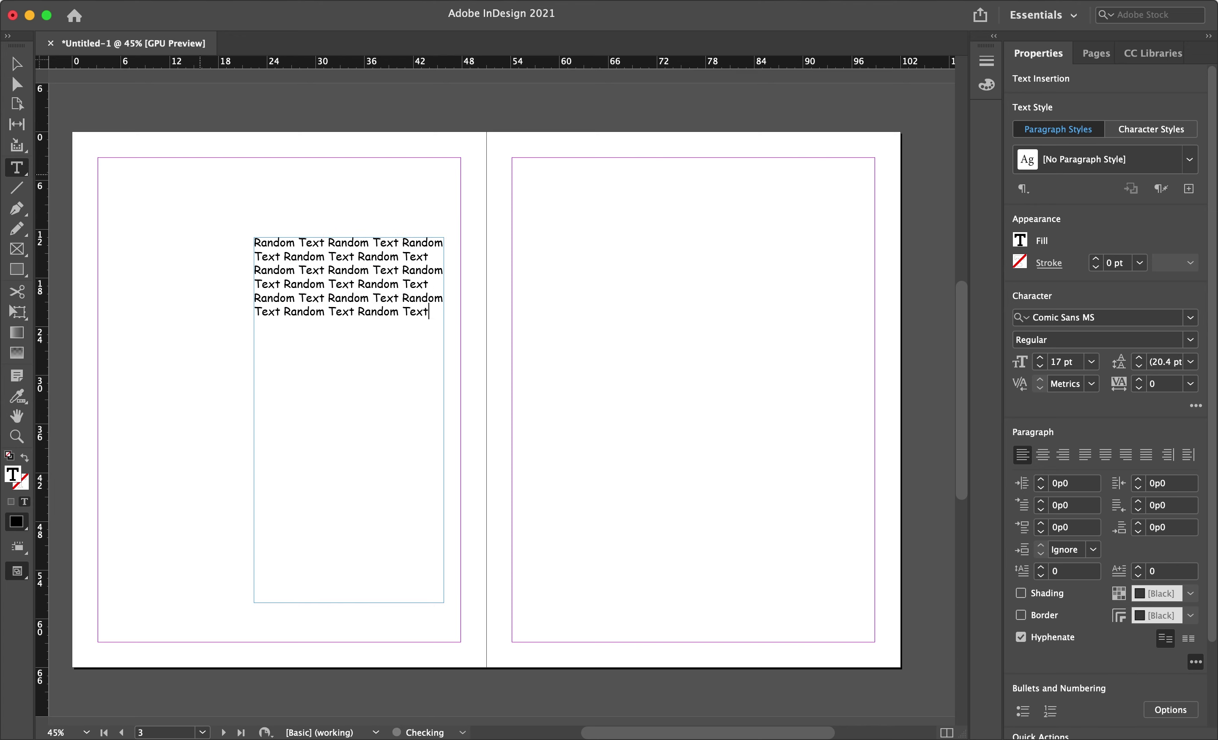
# Copy all the text in the left page's frame and paste it repeatedly until it nearly fills the frame
pyautogui.press('super+a')
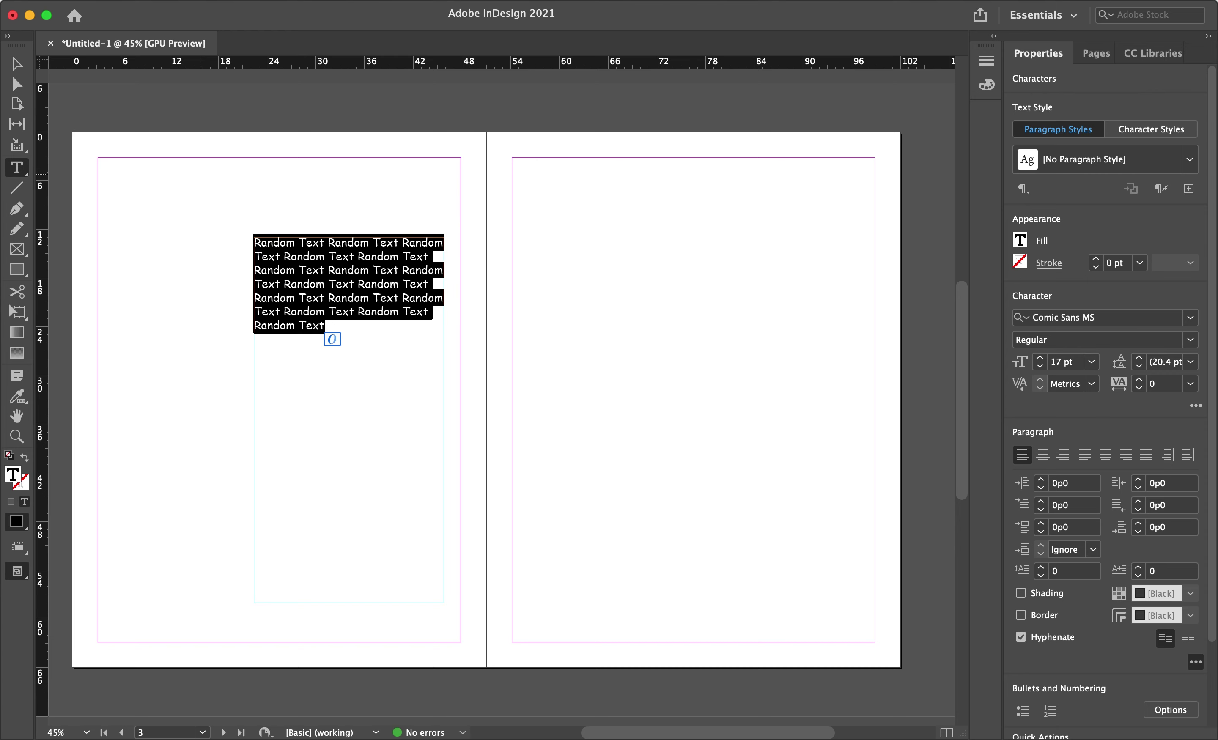
pyautogui.press('super+c')
pyautogui.press('super+v')
pyautogui.press('super+v')
pyautogui.press('super+v')
pyautogui.press('super+v')
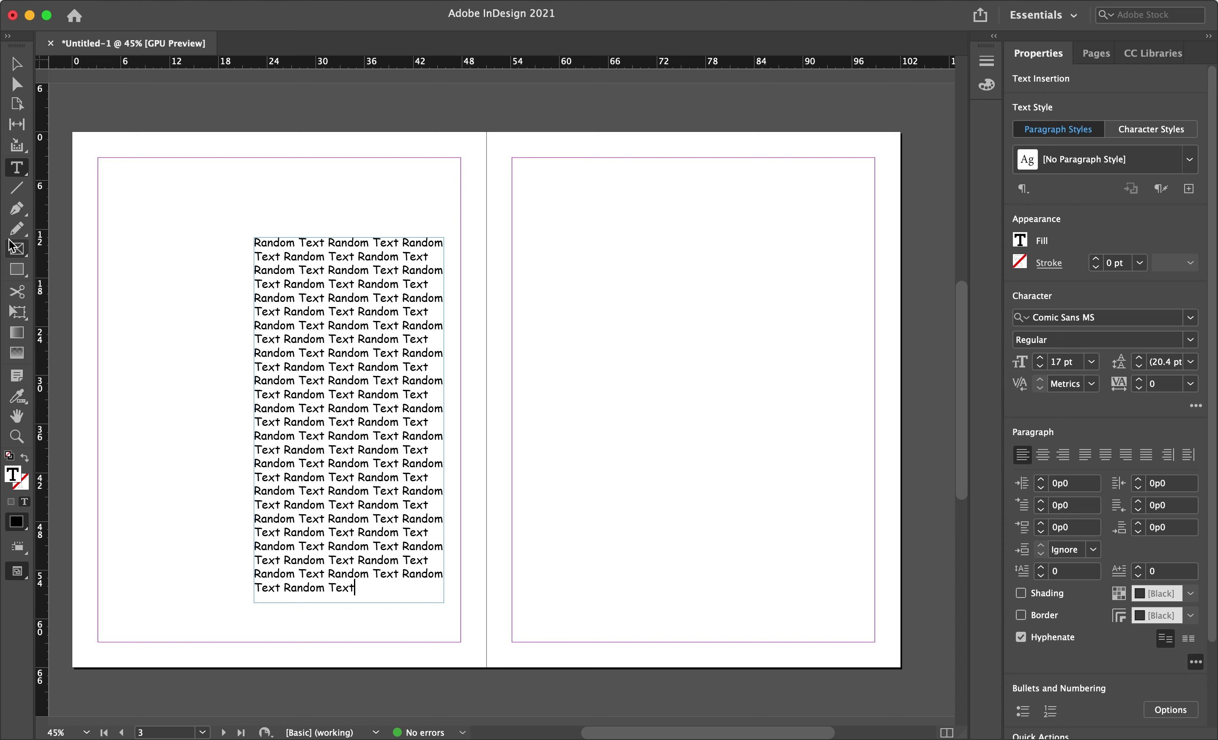
# Delete the filled text frame from the left page
pyautogui.click(131, 249)
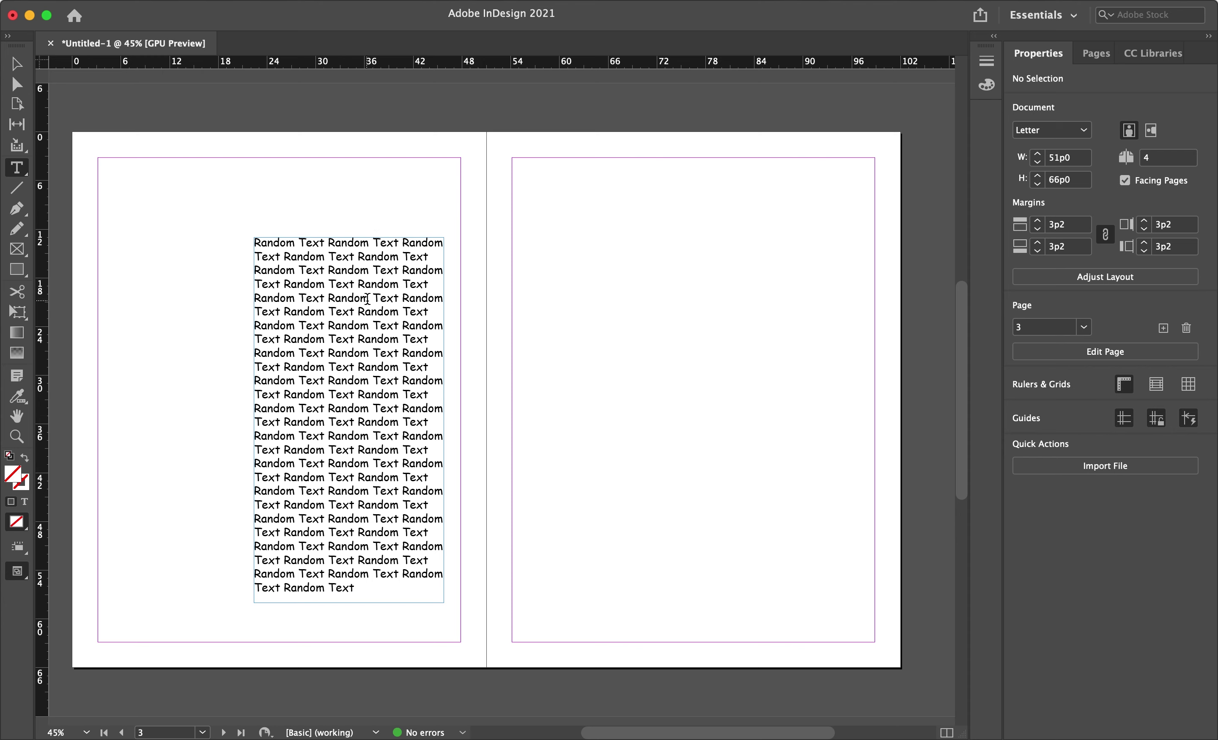
pyautogui.click(16, 64)
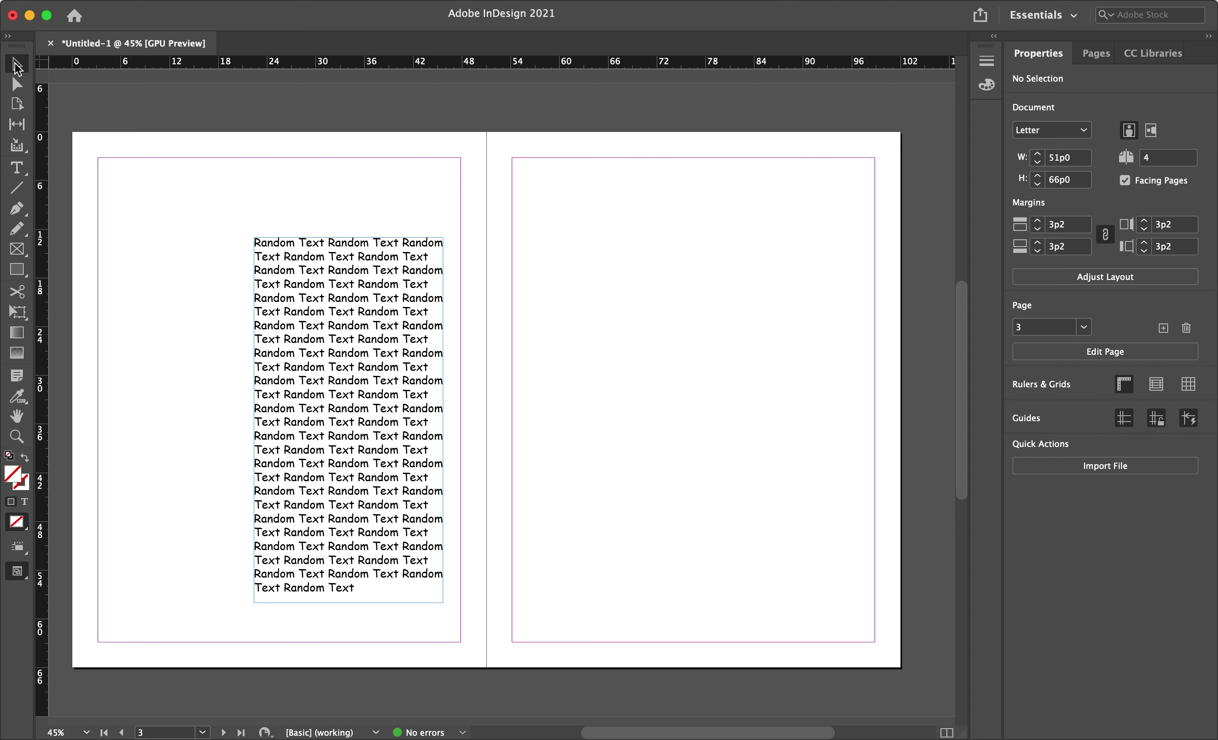
pyautogui.click(293, 320)
pyautogui.press('BackSpace')
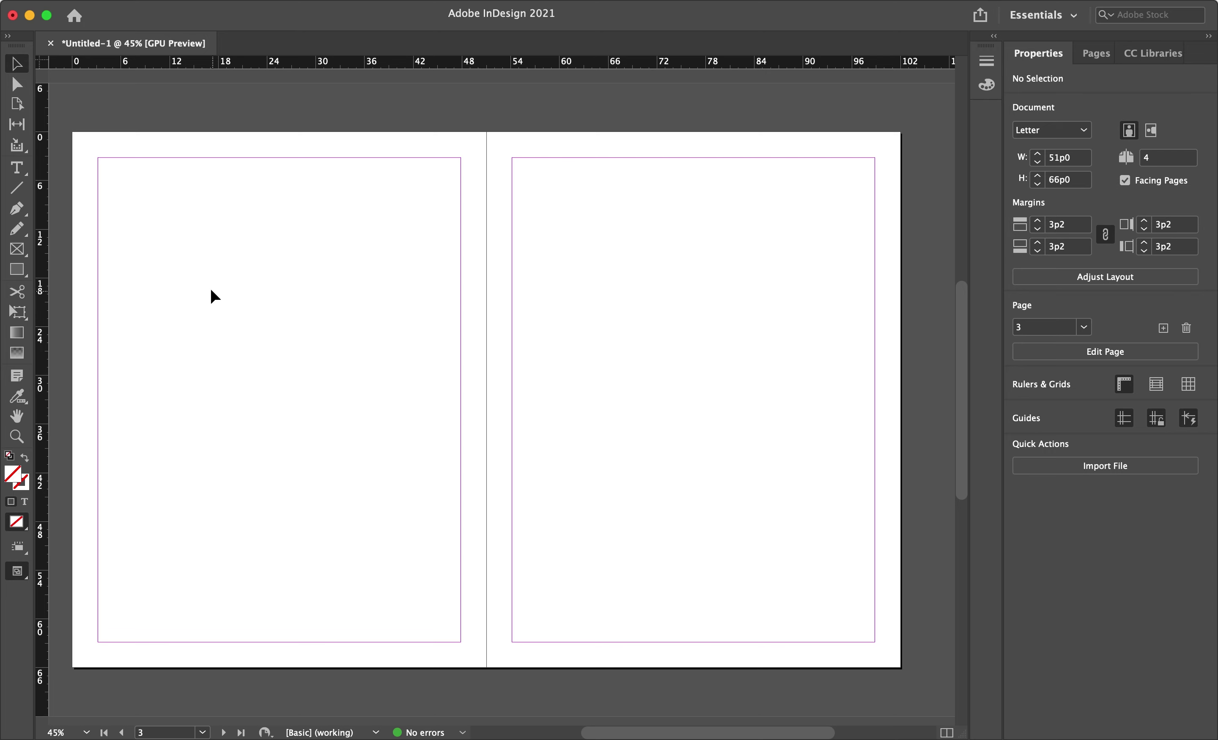
# Draw a text frame about 71p1.5 wide and 38p7.5 high across both pages and fill it with the copied text
pyautogui.click(18, 170)
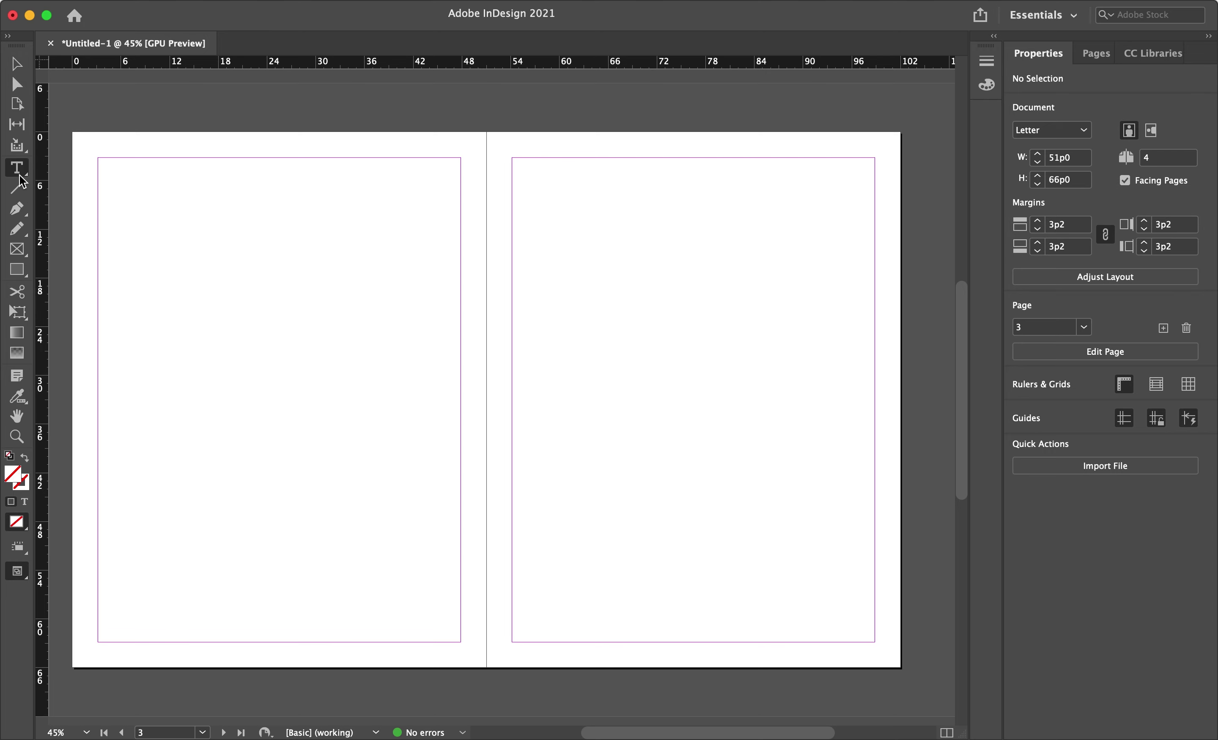
pyautogui.moveTo(232, 245); pyautogui.dragTo(808, 557)
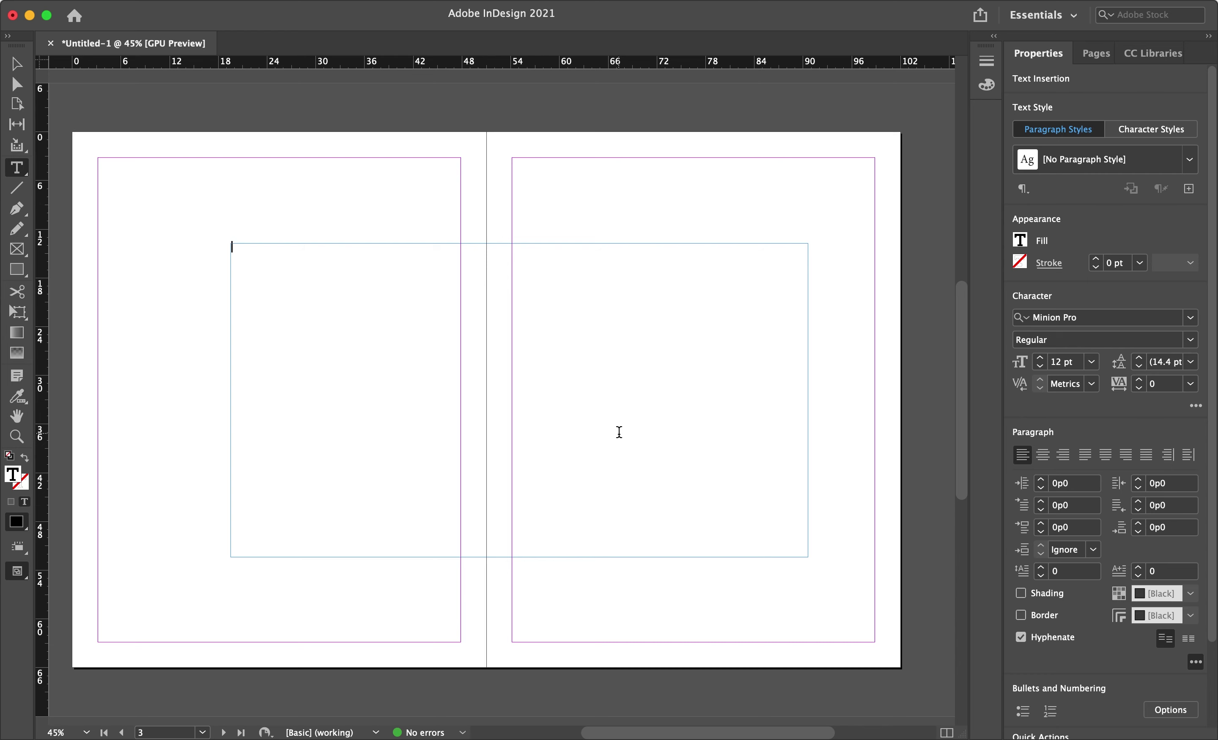
pyautogui.press('super+v')
pyautogui.press('super+v')
pyautogui.press('super+v')
pyautogui.press('super+v')
pyautogui.press('super+v')
pyautogui.press('super+v')
pyautogui.press('super+v')
pyautogui.press('super+v')
pyautogui.press('super+v')
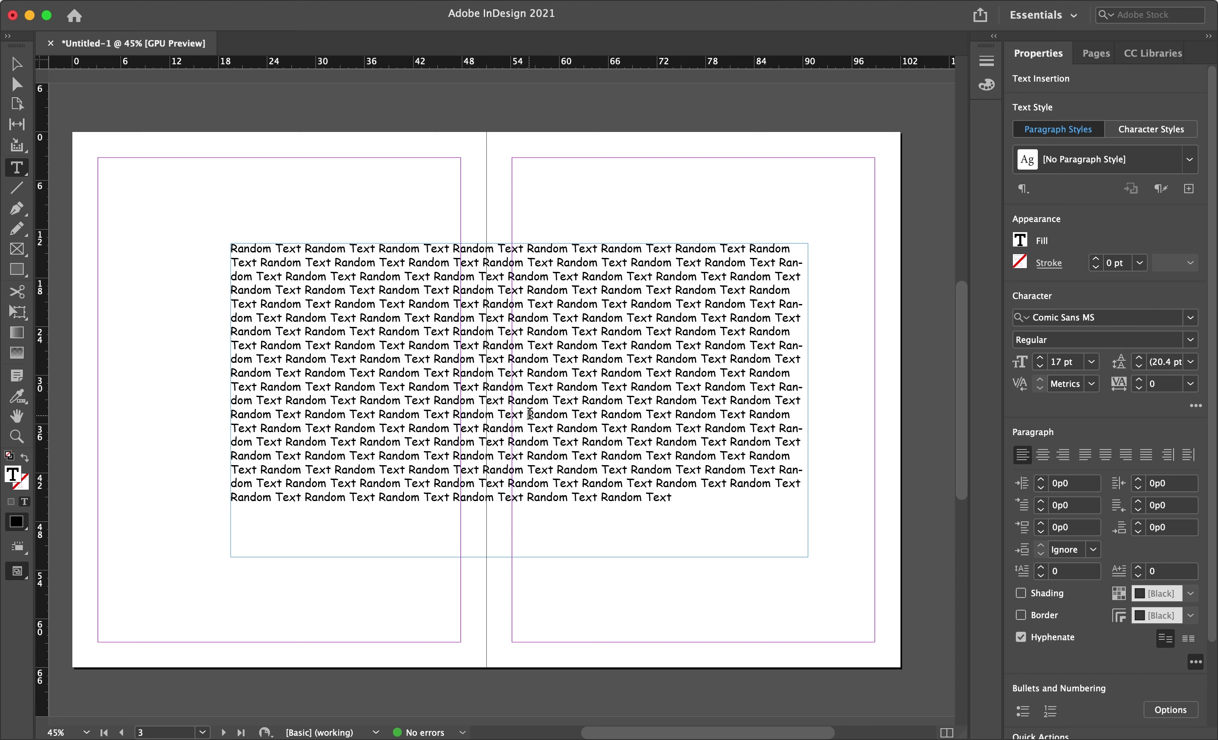
# Delete the text frame that spans both pages
pyautogui.click(26, 61)
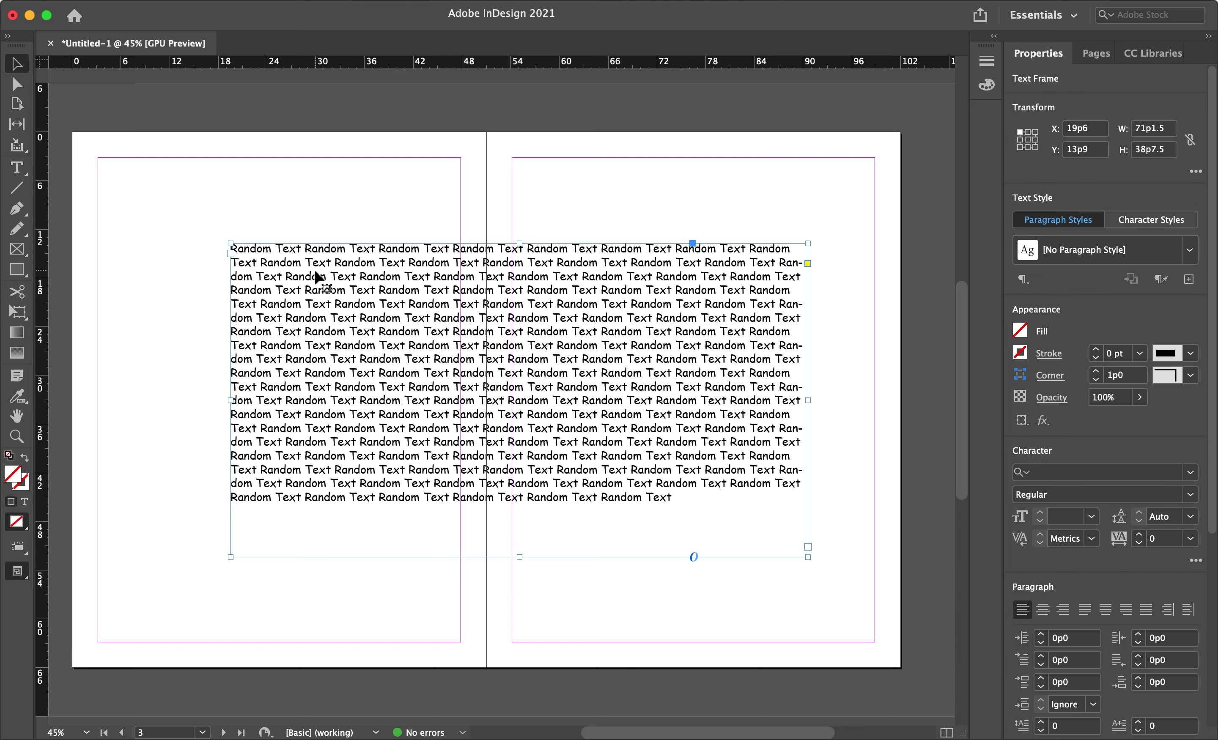
pyautogui.press('Delete')
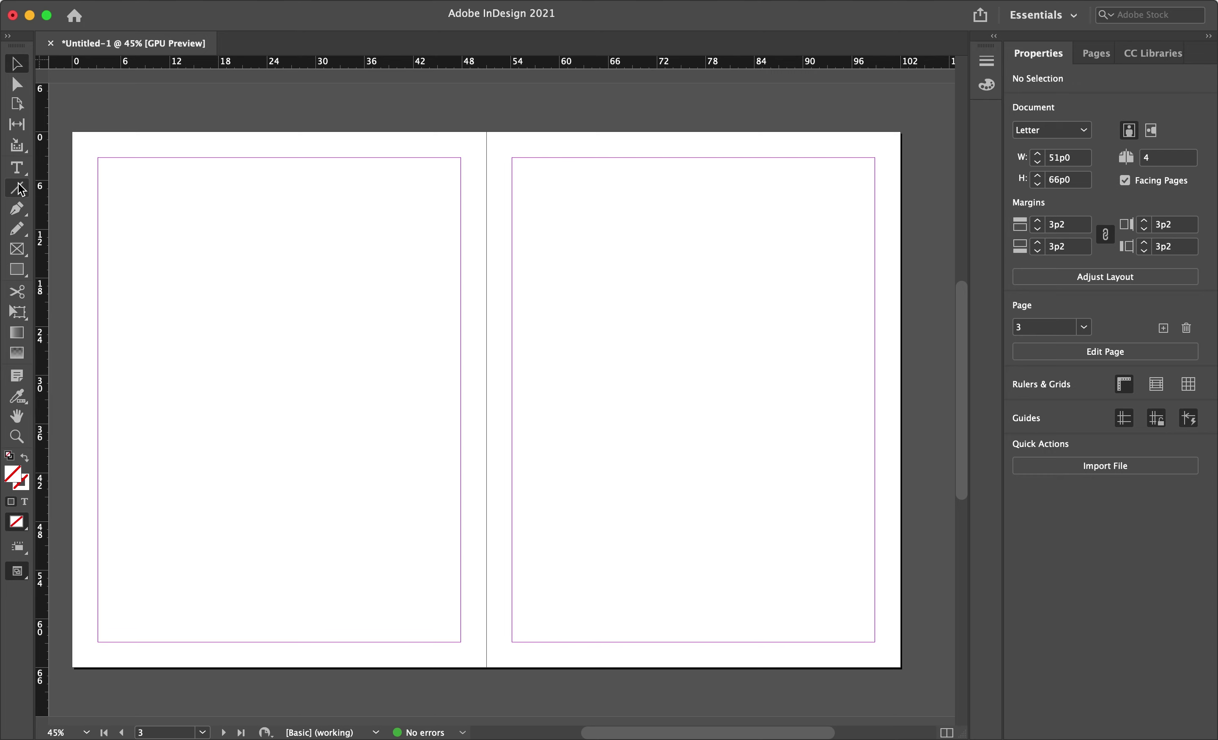
# Draw a text frame about 23p4.5 wide and 44p1.5 high on the left page and paste the copied text into it
pyautogui.click(16, 168)
pyautogui.moveTo(249, 247); pyautogui.dragTo(438, 605)
pyautogui.press('super+v')
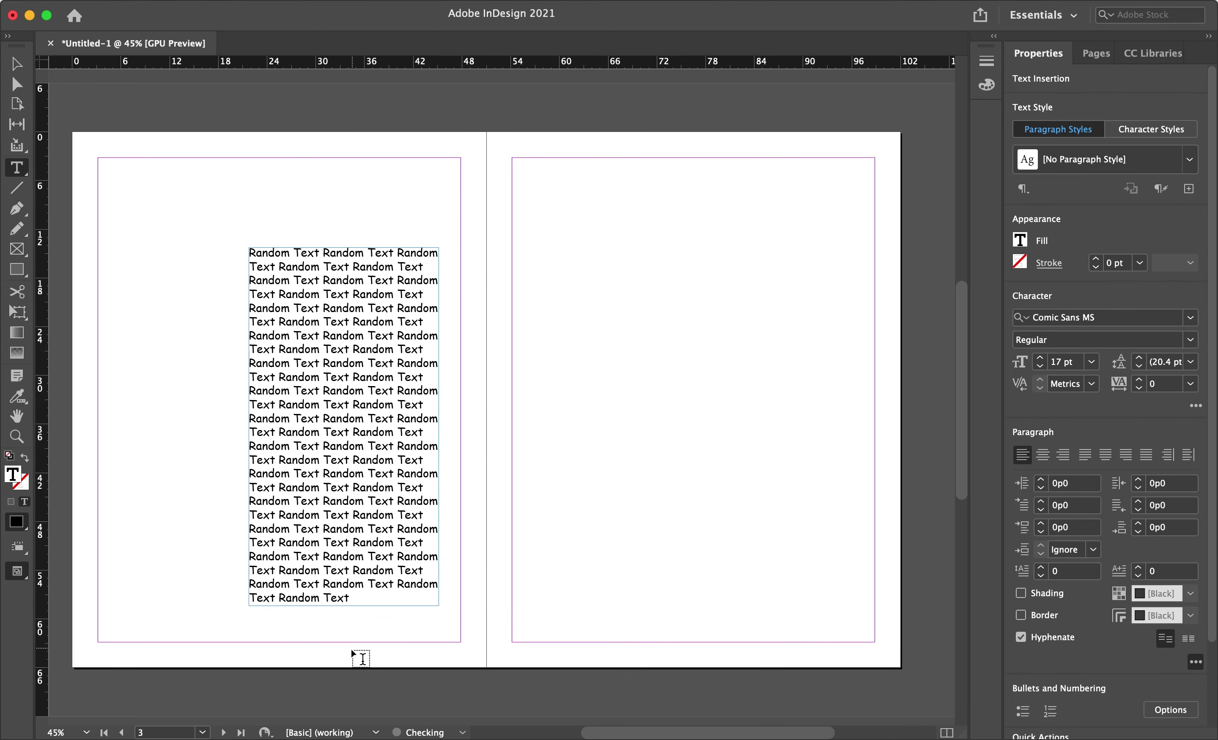
# Thread the left page's text frame into a new frame about 34p4.5 wide and 44p1.5 high on the right page
pyautogui.press('Escape')
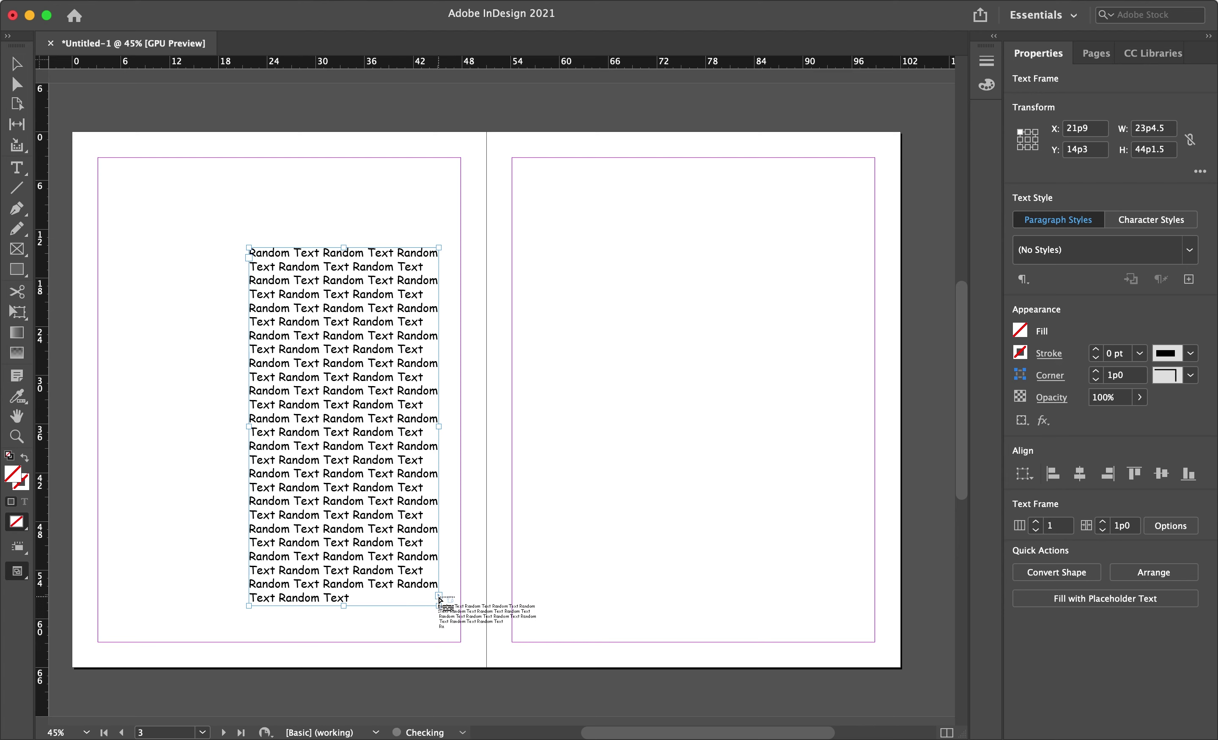
pyautogui.click(439, 596)
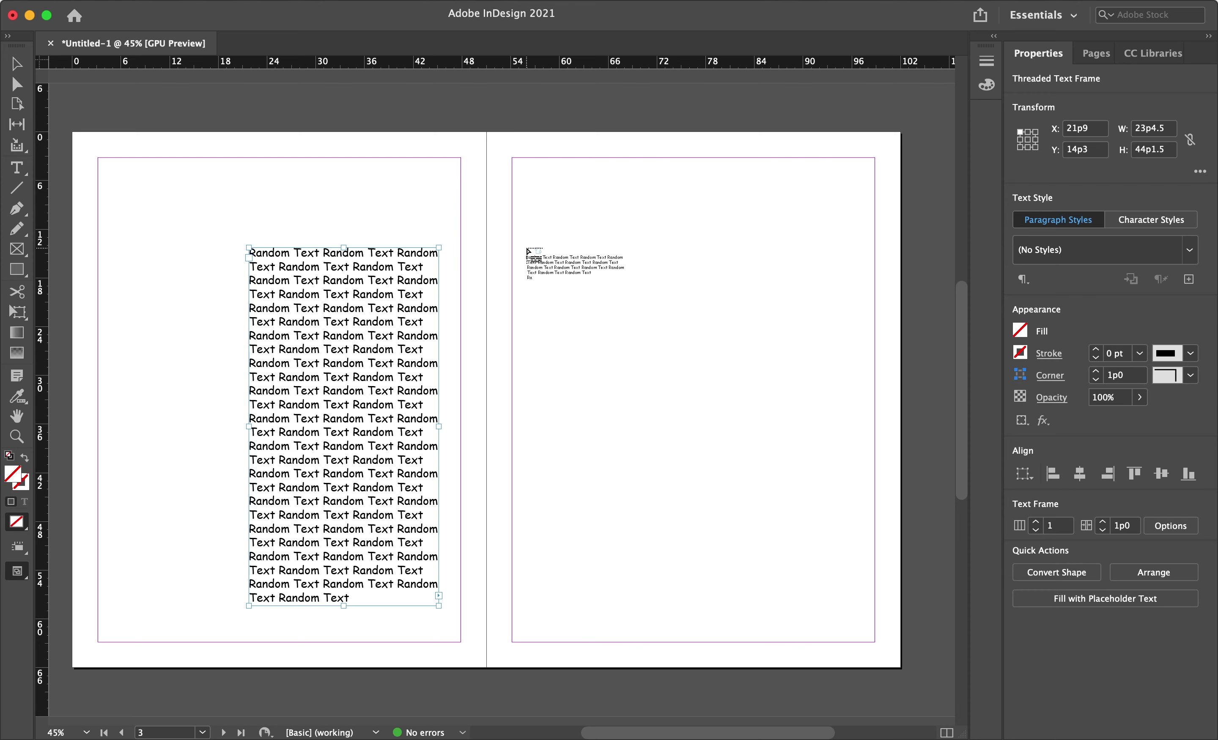
pyautogui.moveTo(528, 250); pyautogui.dragTo(806, 605)
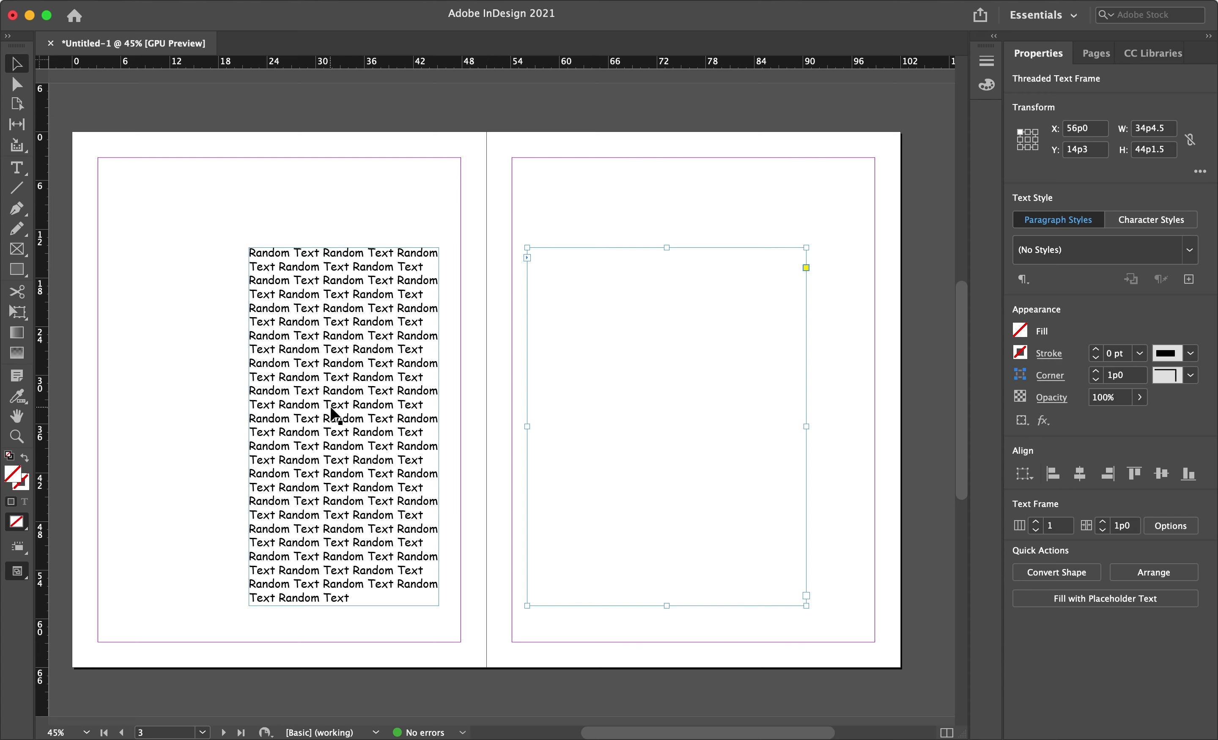
pyautogui.doubleClick(369, 593)
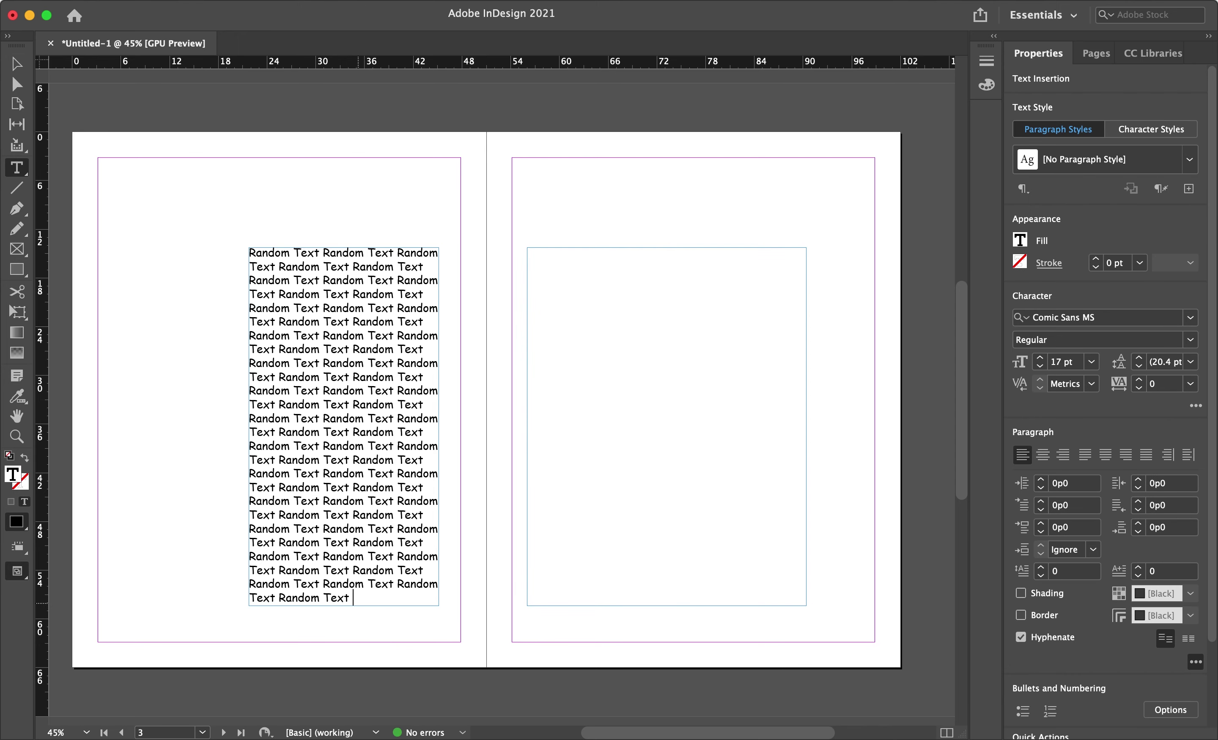
pyautogui.write('123123123123')
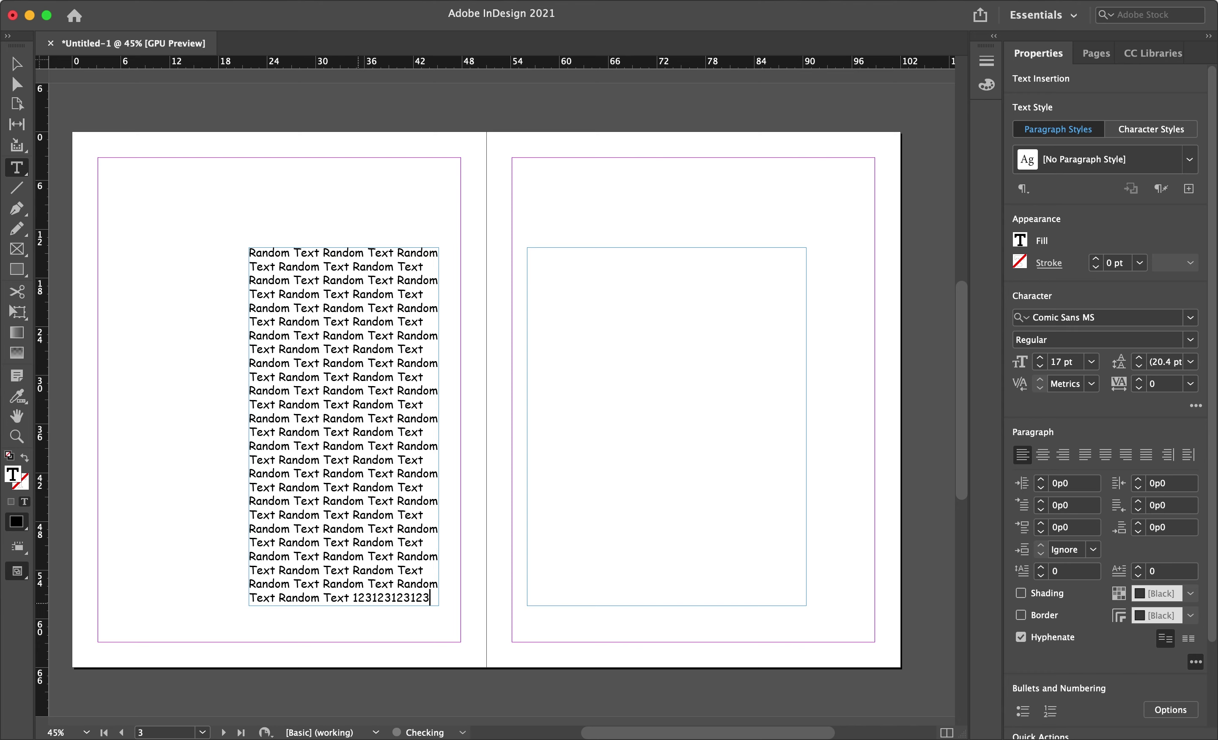
pyautogui.write('1')
# Copy all the text in the left frame and paste it twice into the threaded frame on the right page
pyautogui.press('super+a')
pyautogui.press('super+c')
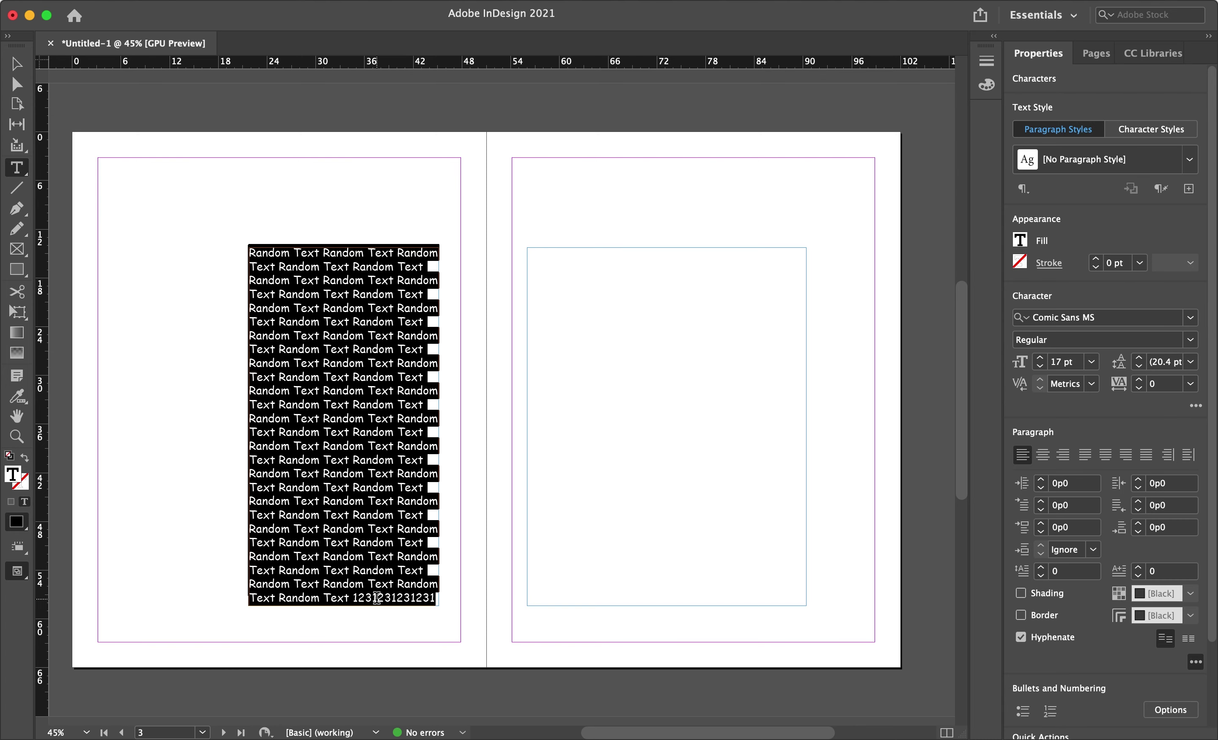
pyautogui.click(535, 255)
pyautogui.press('super+v')
pyautogui.press('super+v')
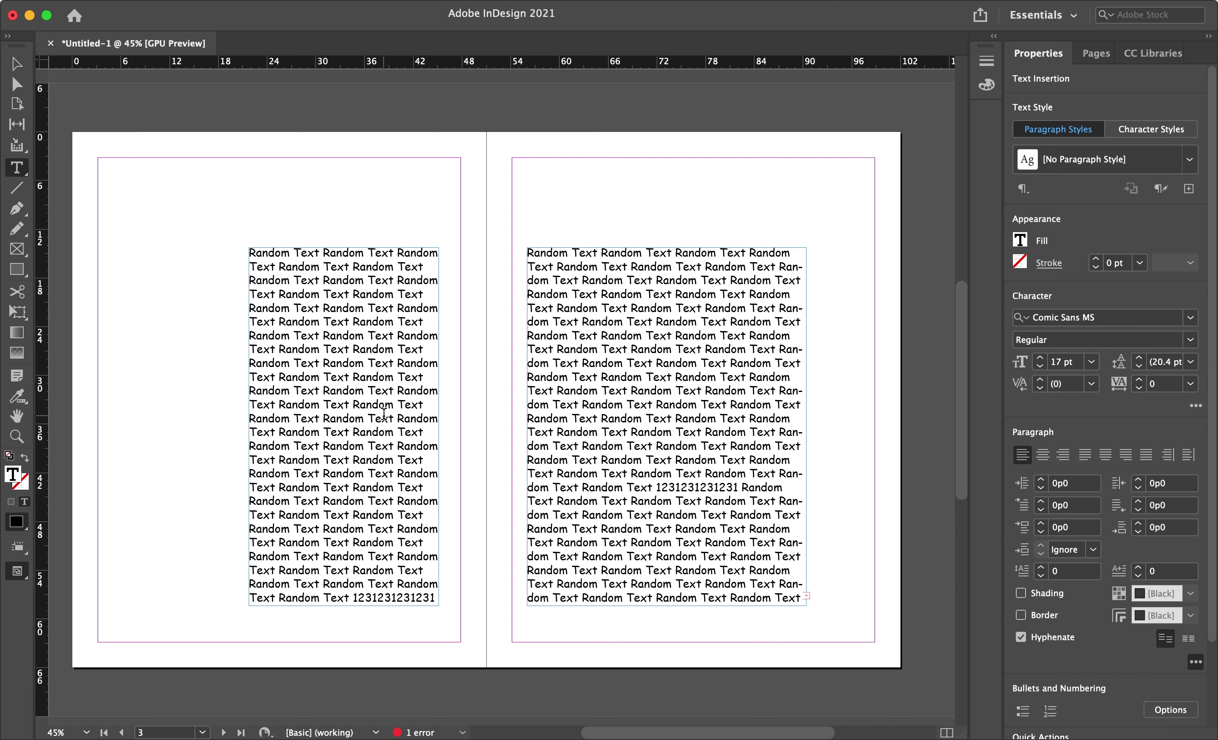
# Insert a paragraph break after the second "Random Text" on the twelfth line of the right page's frame
pyautogui.click(372, 457)
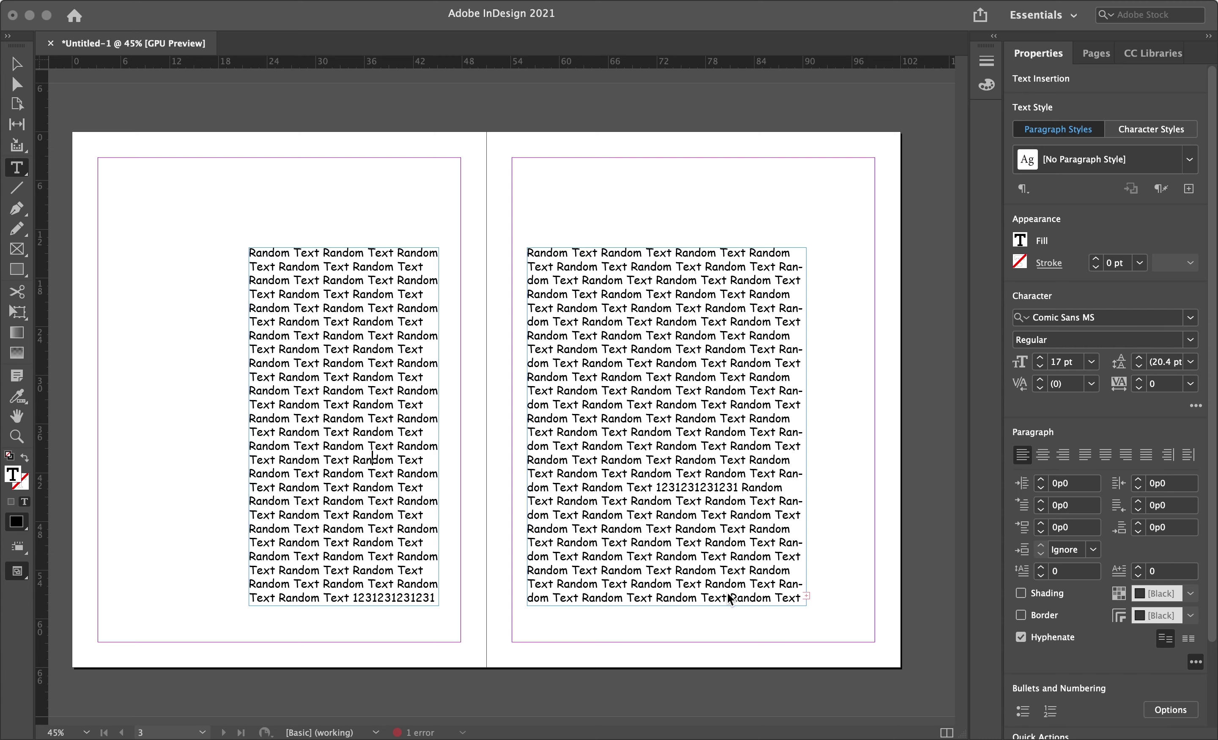
pyautogui.click(653, 403)
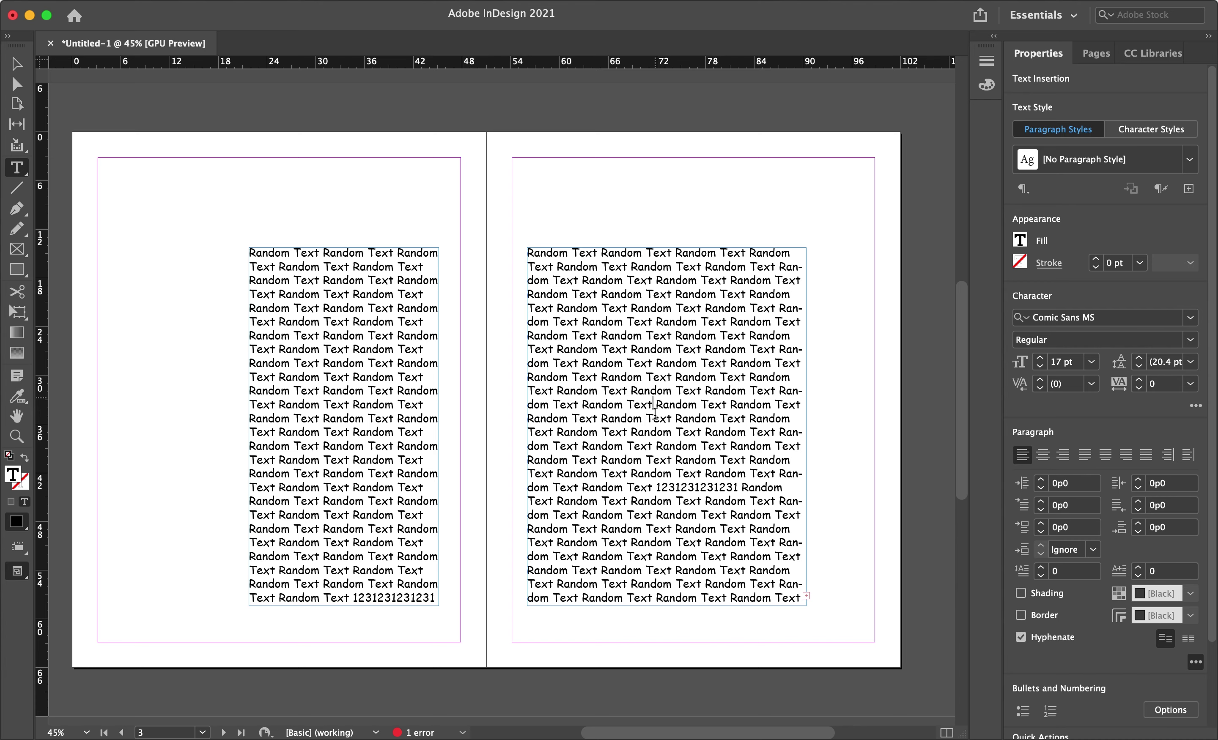
pyautogui.press('Return')
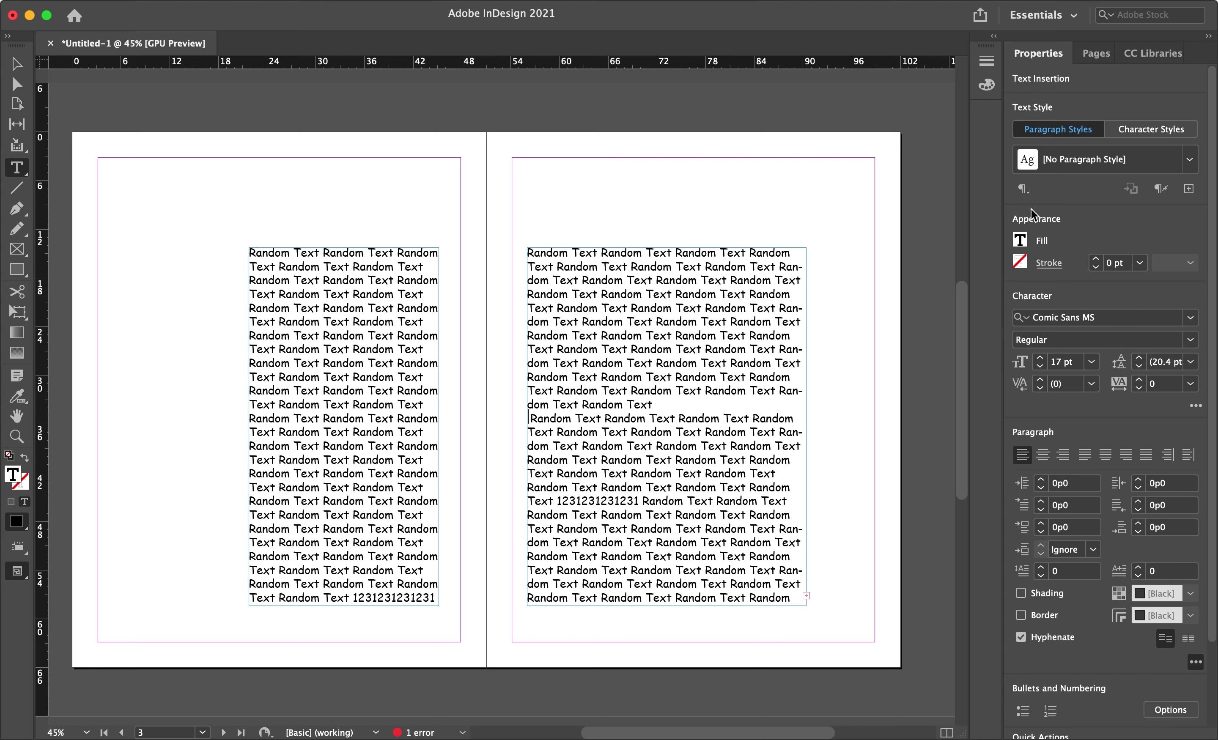
# View the fill colour swatches available for text, then close them and deselect the text
pyautogui.click(1020, 241)
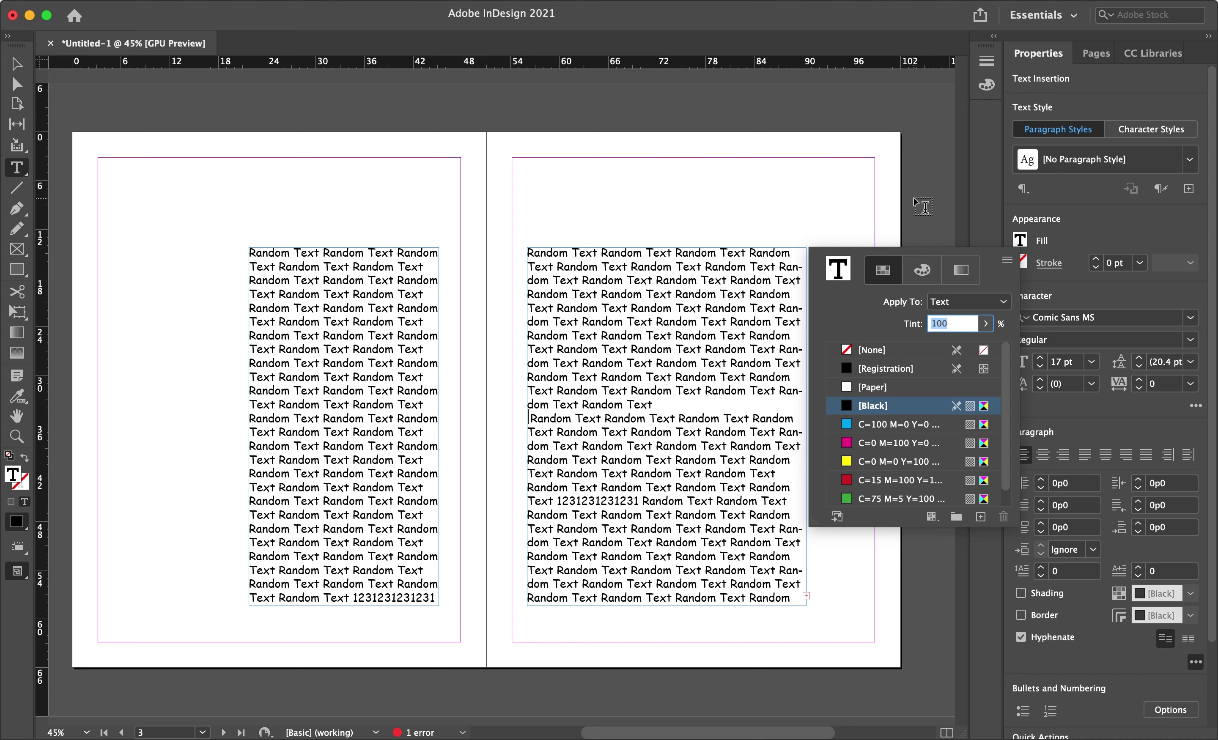
pyautogui.click(507, 194)
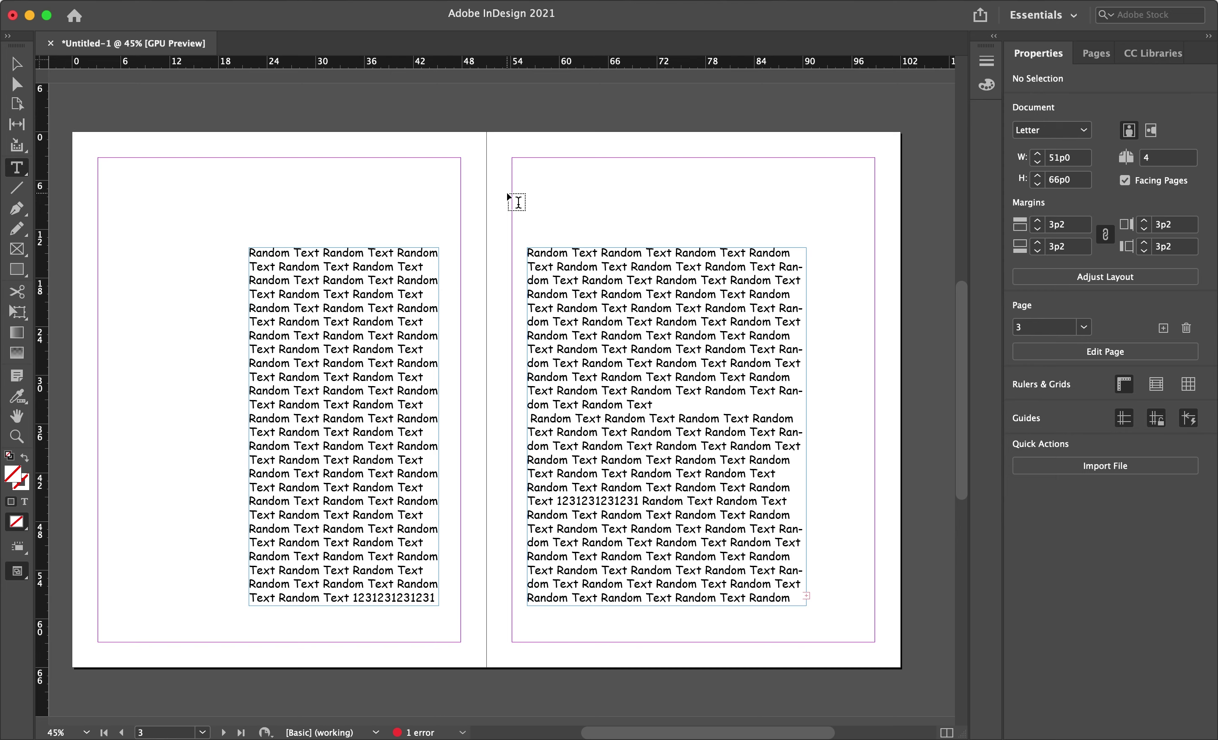
# Show the Paragraph Styles panel and move it clear of the text on the right page
pyautogui.click(441, 3)
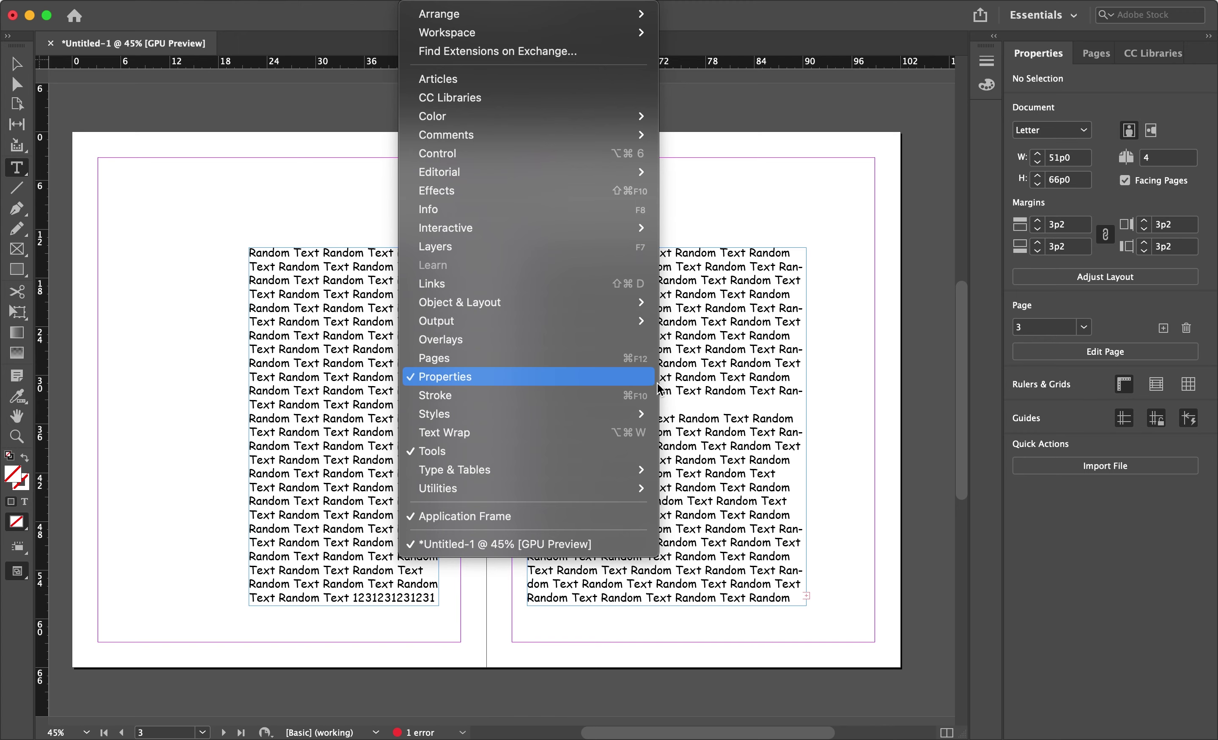
pyautogui.moveTo(646, 417)
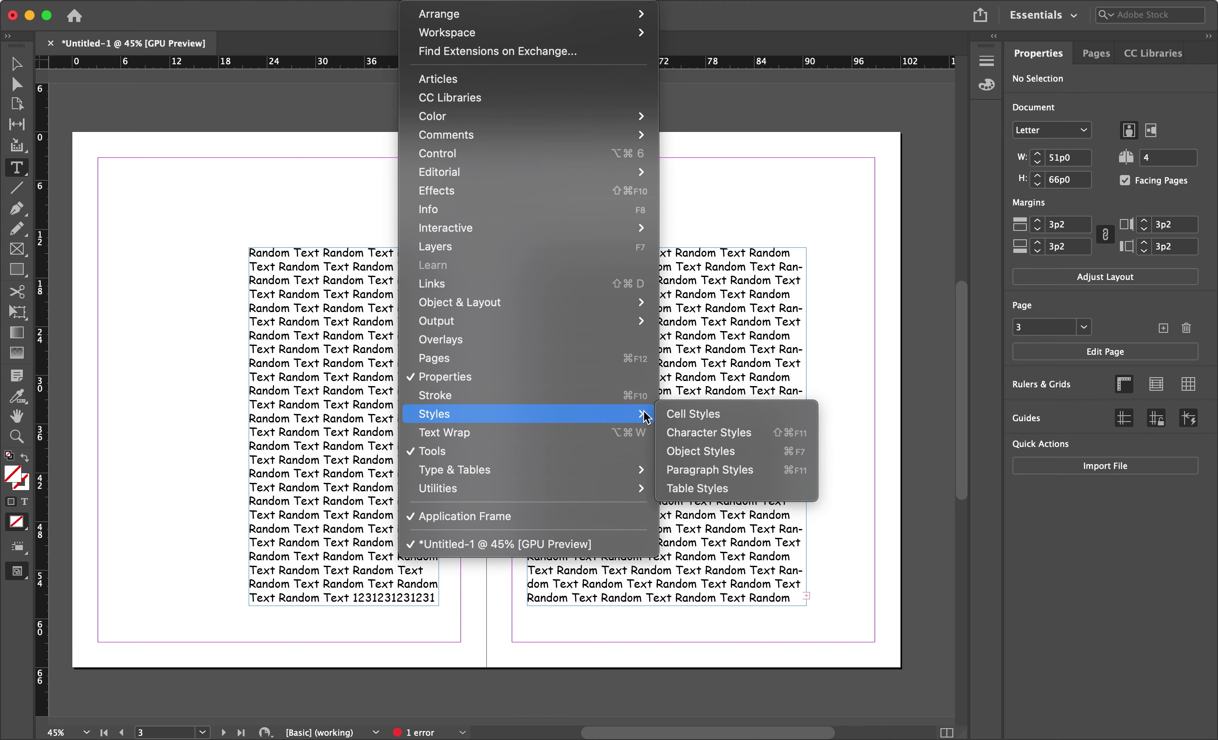
pyautogui.click(711, 471)
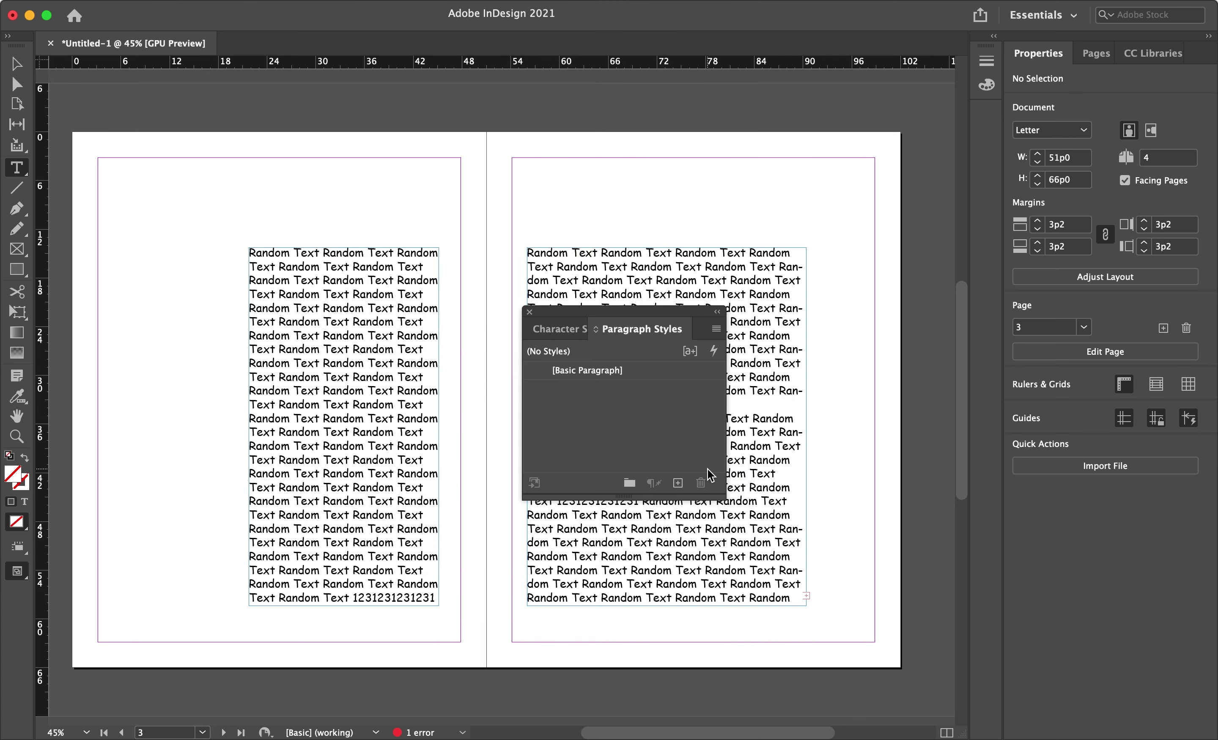
pyautogui.moveTo(634, 313); pyautogui.dragTo(924, 91)
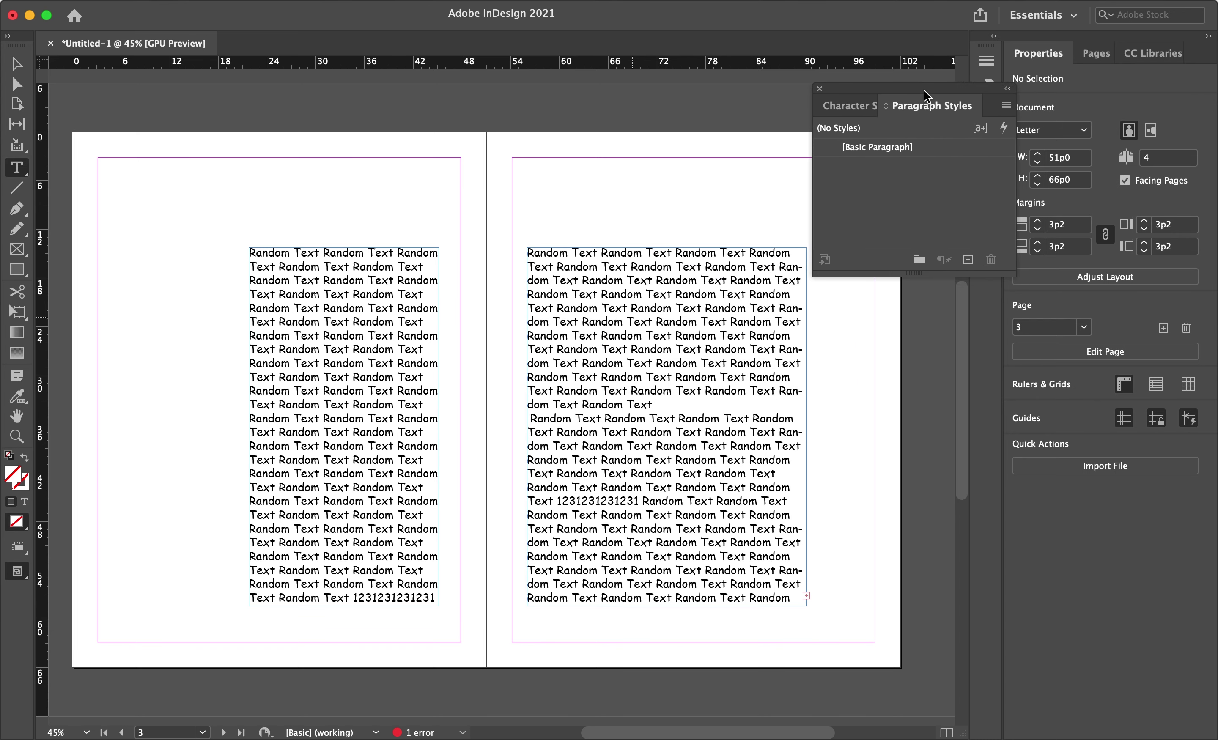
# Create a new paragraph style, then open its style options and cancel the dialog
pyautogui.click(907, 148)
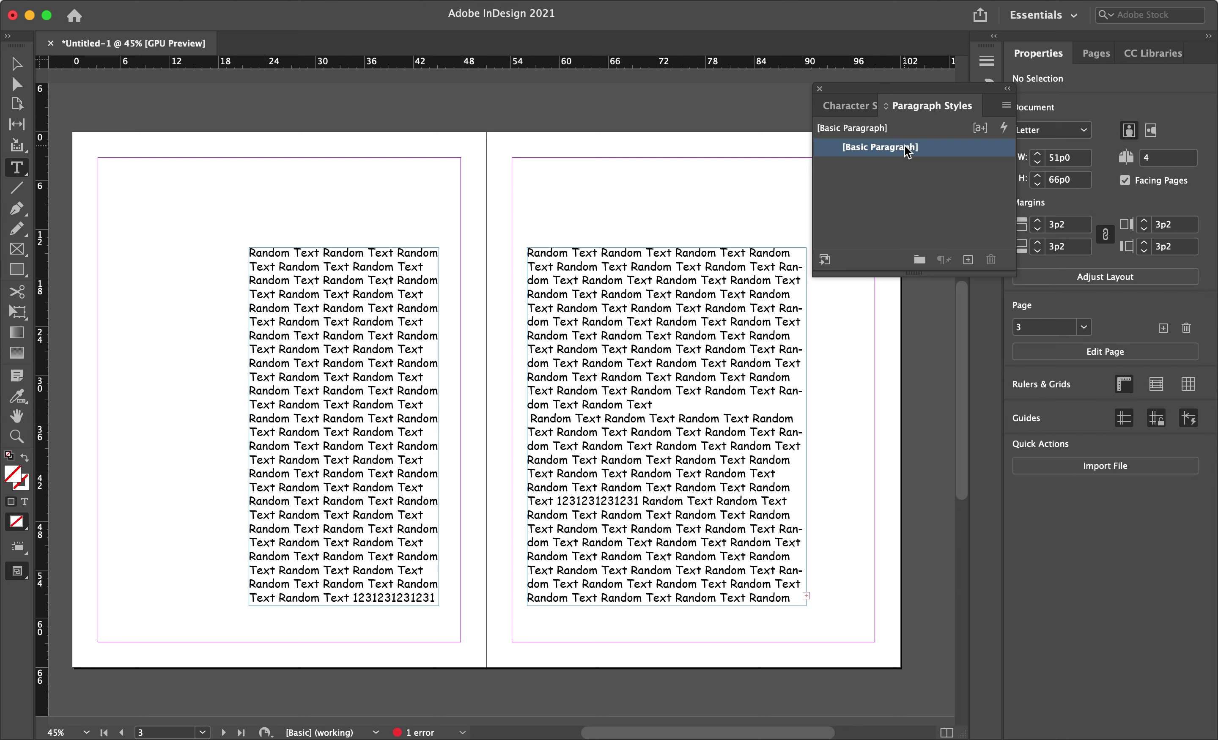
pyautogui.click(968, 260)
pyautogui.doubleClick(893, 166)
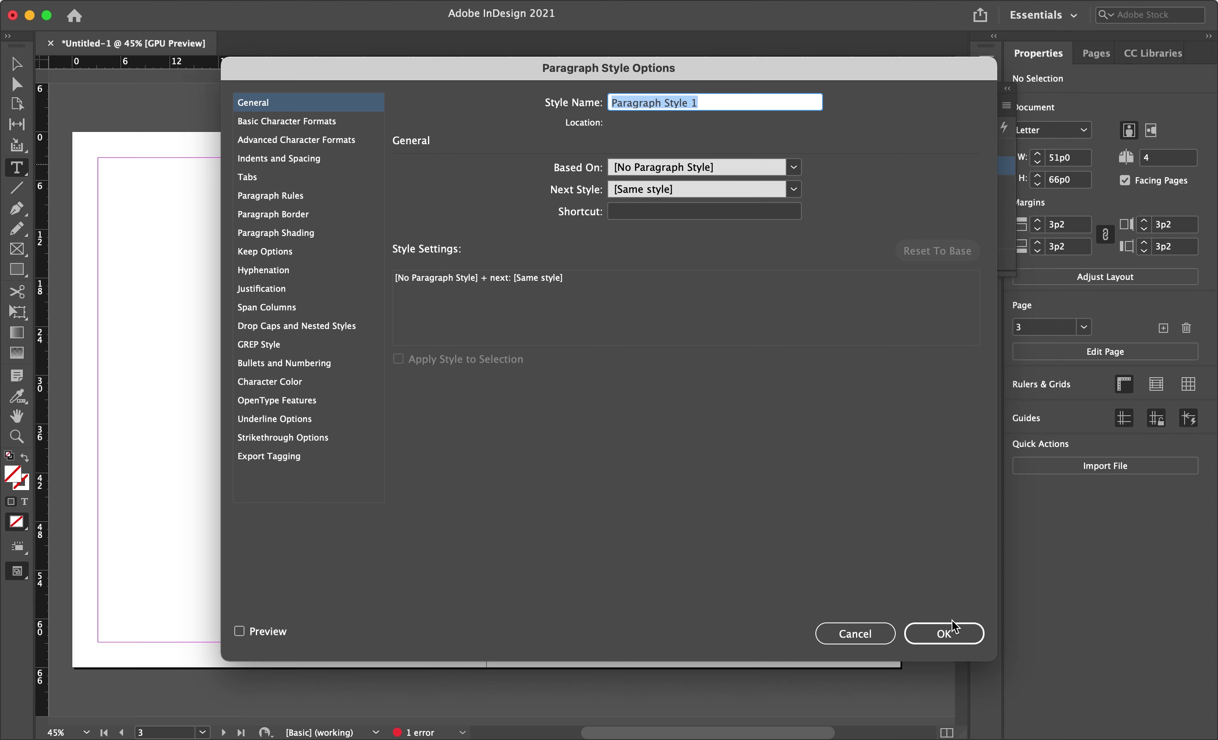
pyautogui.click(866, 634)
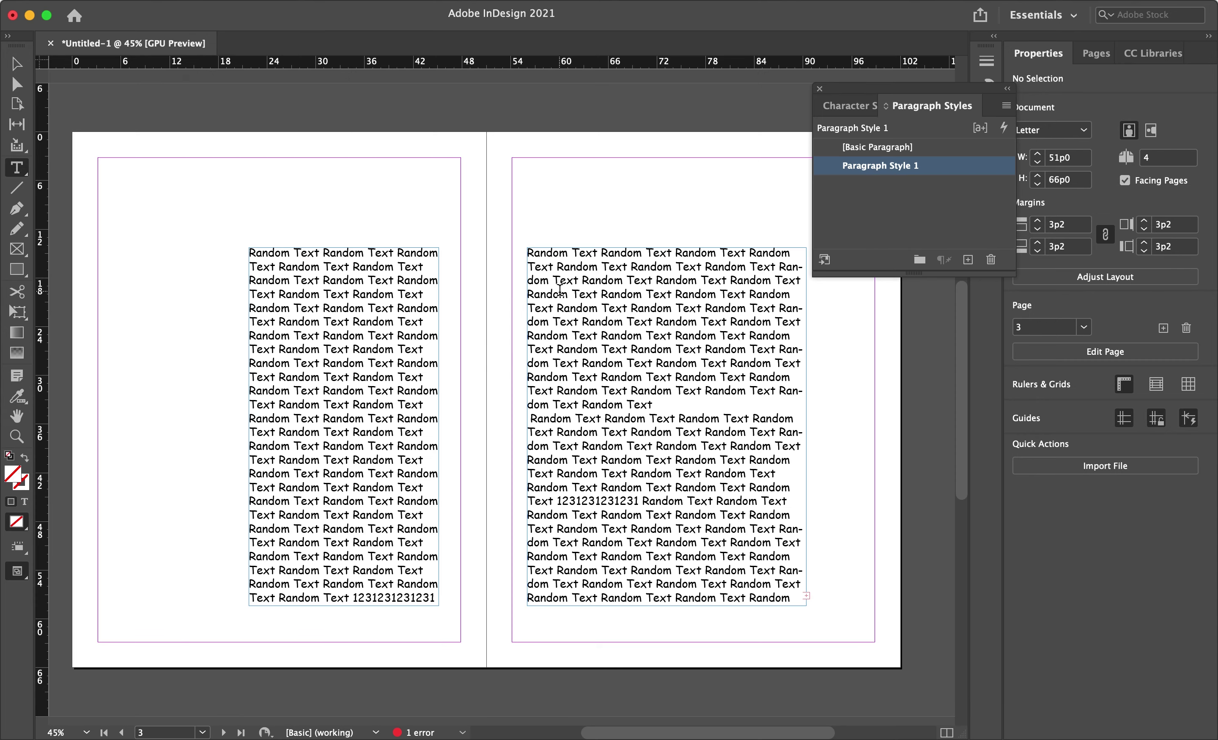
# Create a paragraph style named Comic Fonts from the formatting of all the text in the threaded frames
pyautogui.tripleClick(337, 313)
pyautogui.click(337, 314)
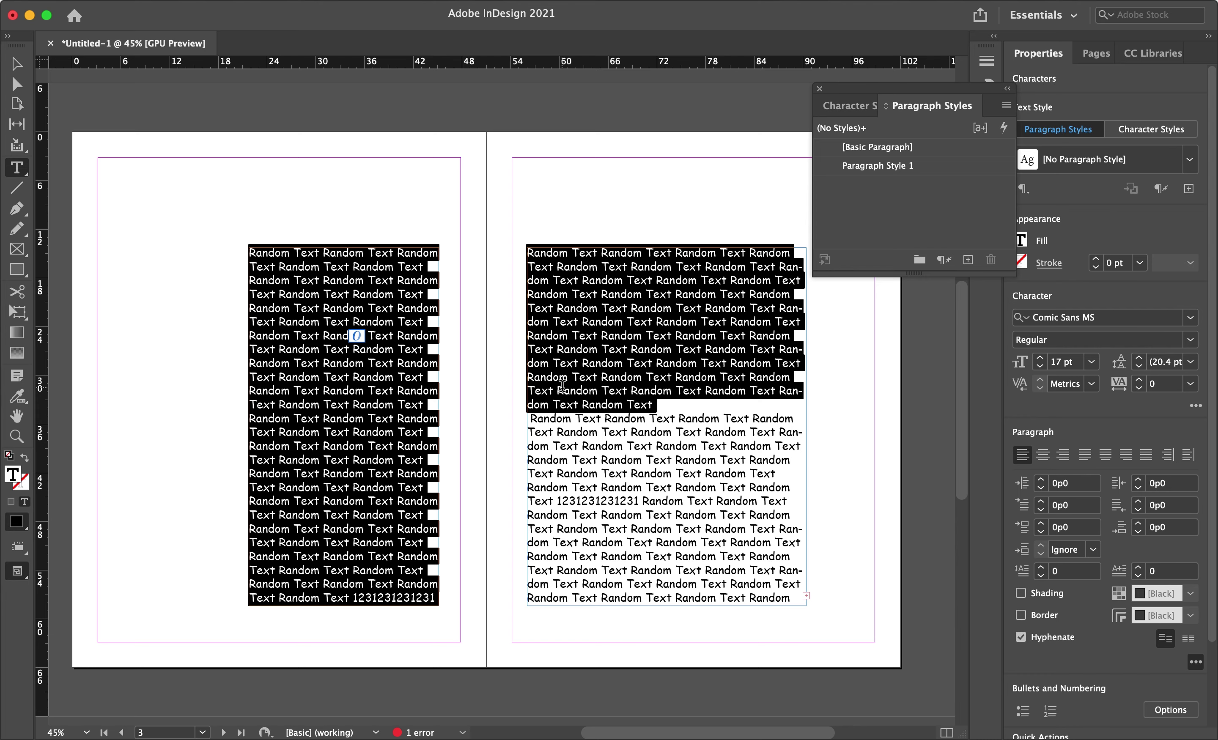
pyautogui.tripleClick(397, 337)
pyautogui.click(397, 337)
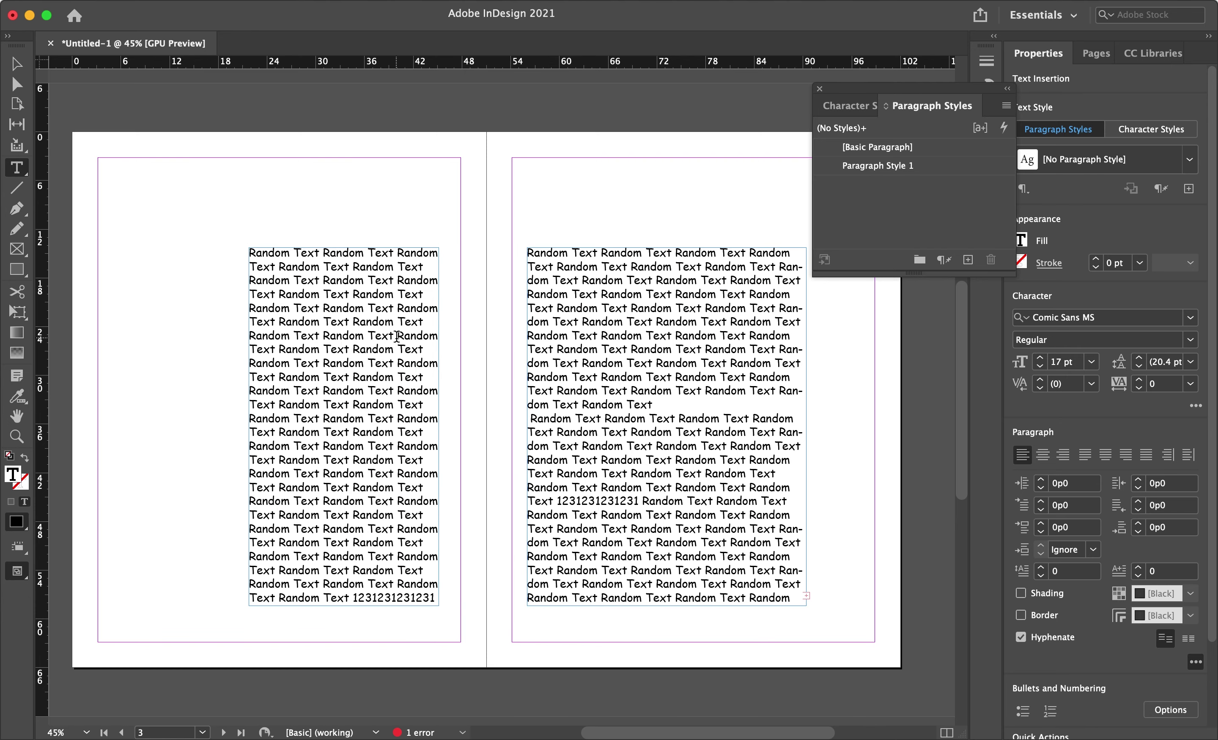
pyautogui.tripleClick(397, 337)
pyautogui.doubleClick(397, 337)
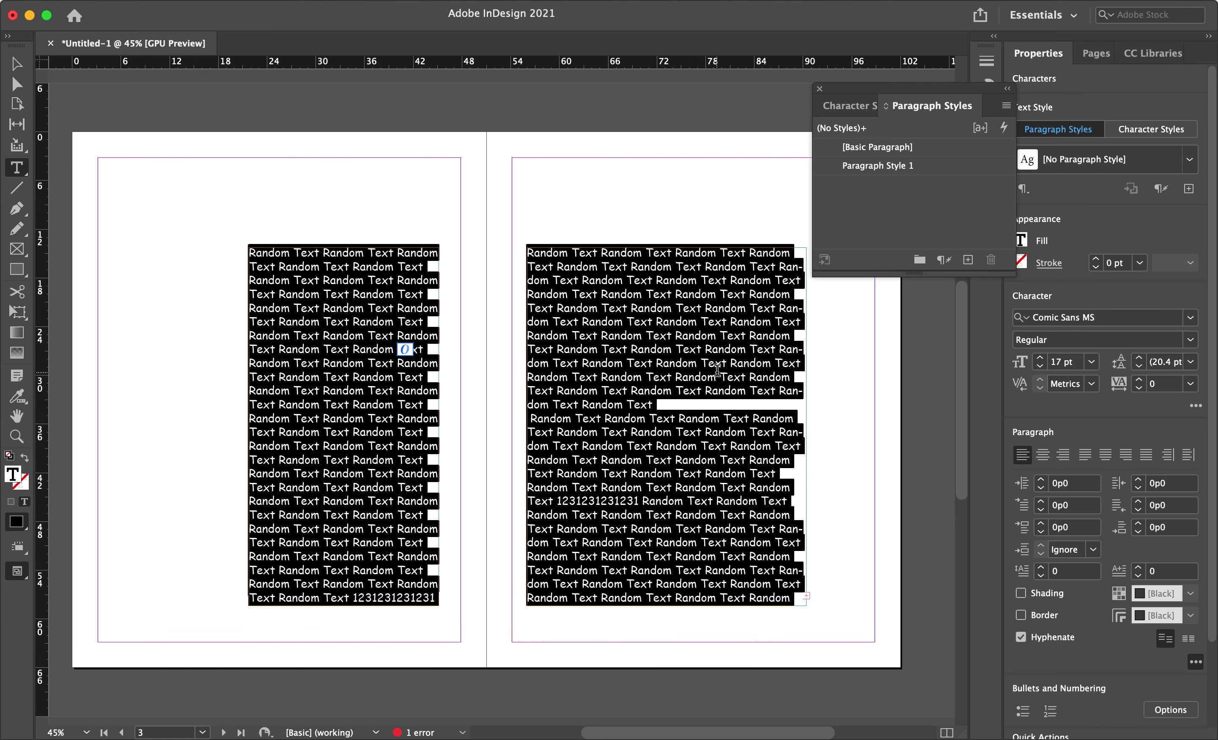
pyautogui.click(968, 259)
pyautogui.doubleClick(903, 183)
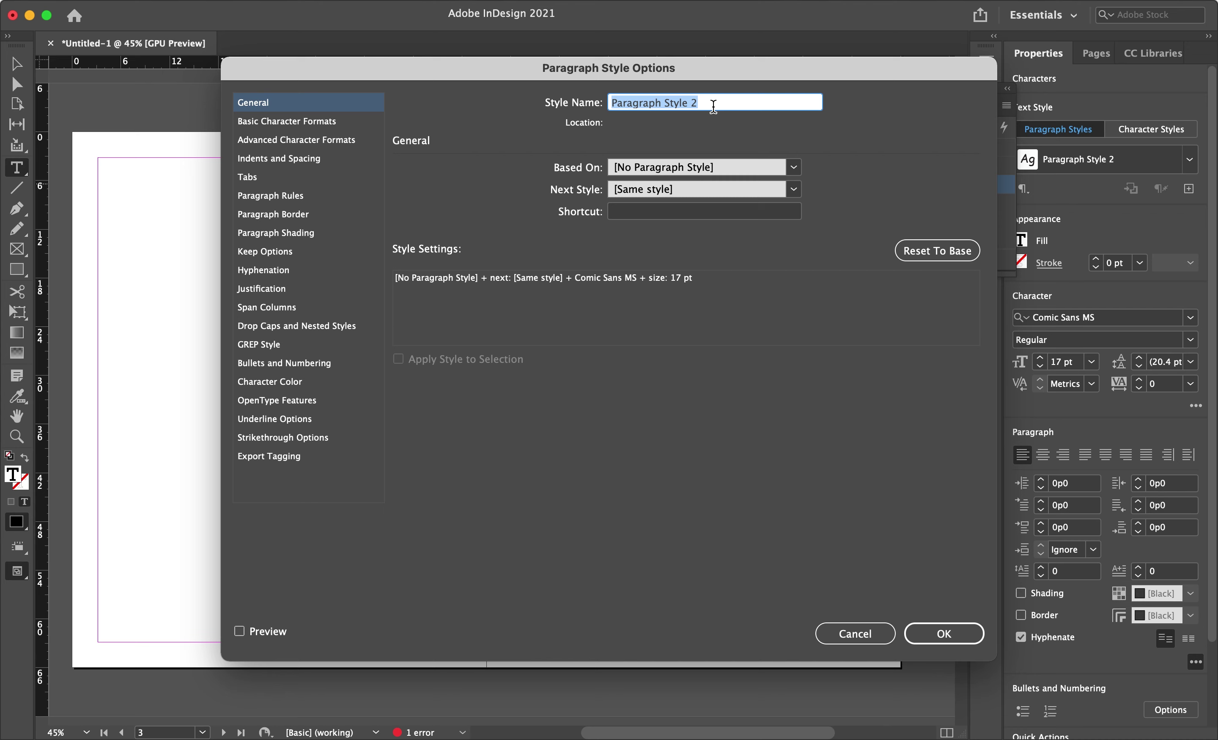
pyautogui.write('Comi')
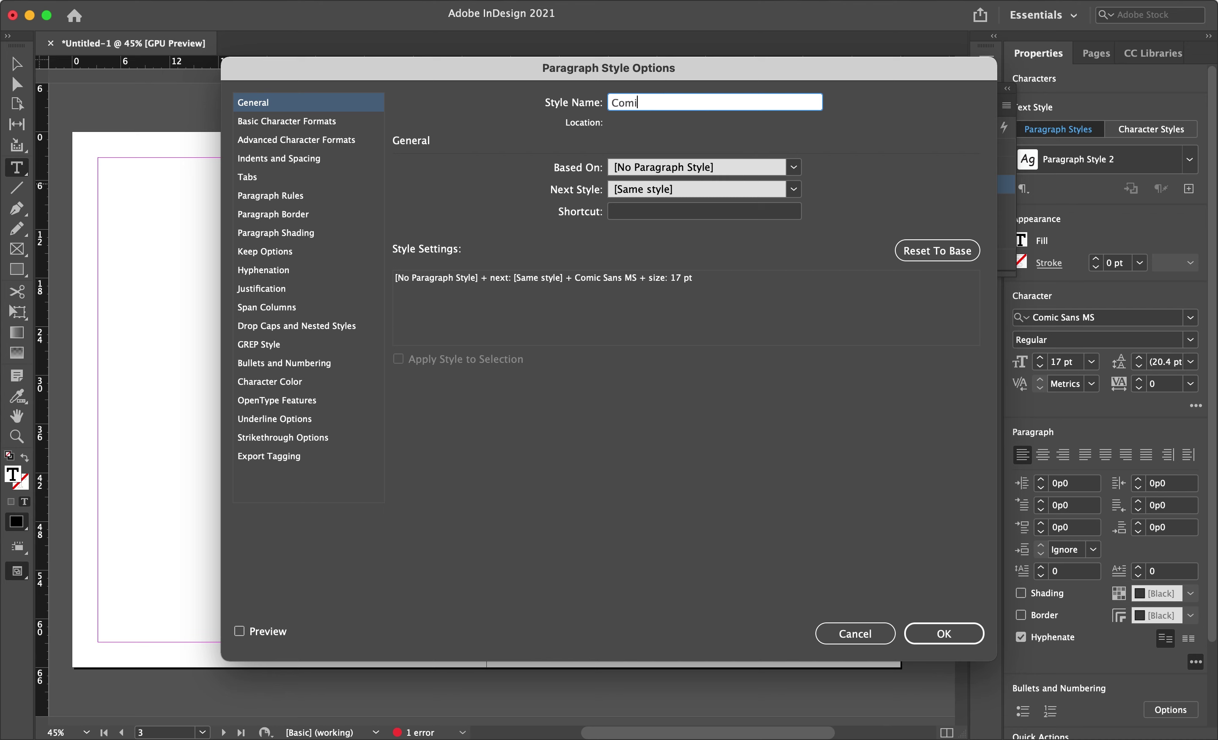
pyautogui.write('c Fonts')
pyautogui.click(943, 635)
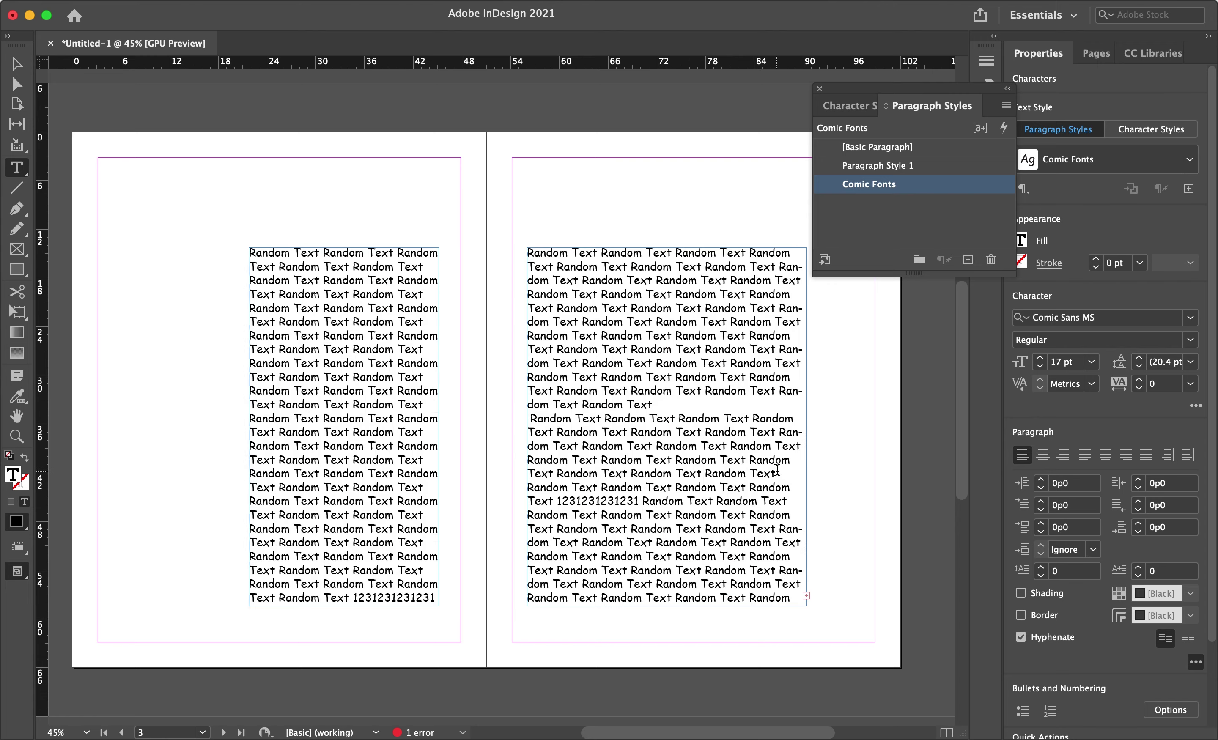
# Try the [Basic Paragraph] style on the second paragraph of the right page's frame and return it to Comic Fonts
pyautogui.click(777, 468)
pyautogui.scroll(-10, 777, 468)
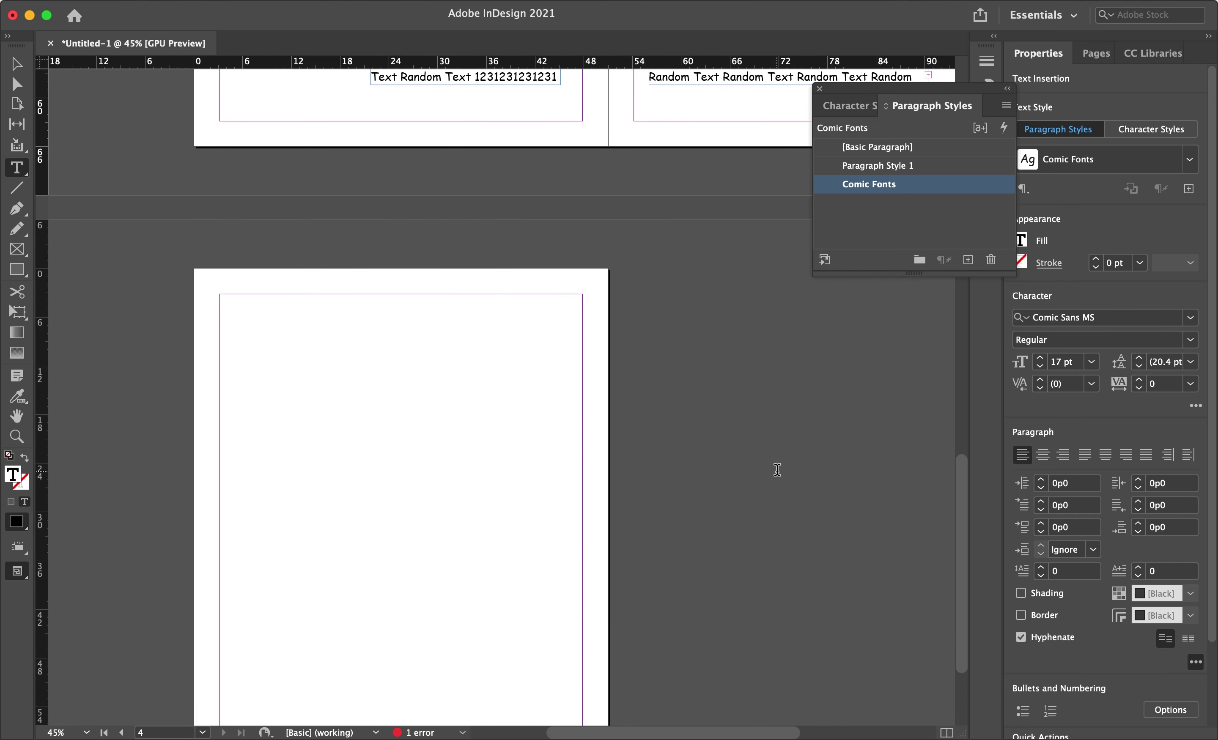
pyautogui.click(851, 154)
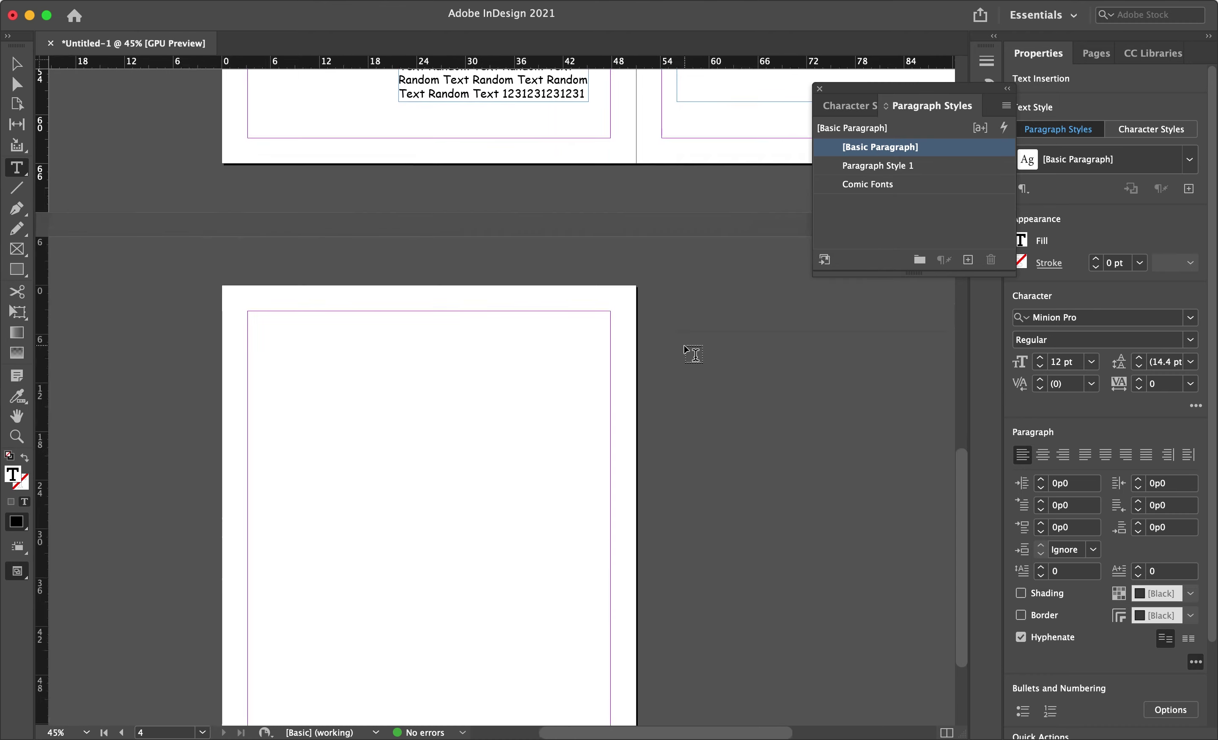
pyautogui.click(531, 375)
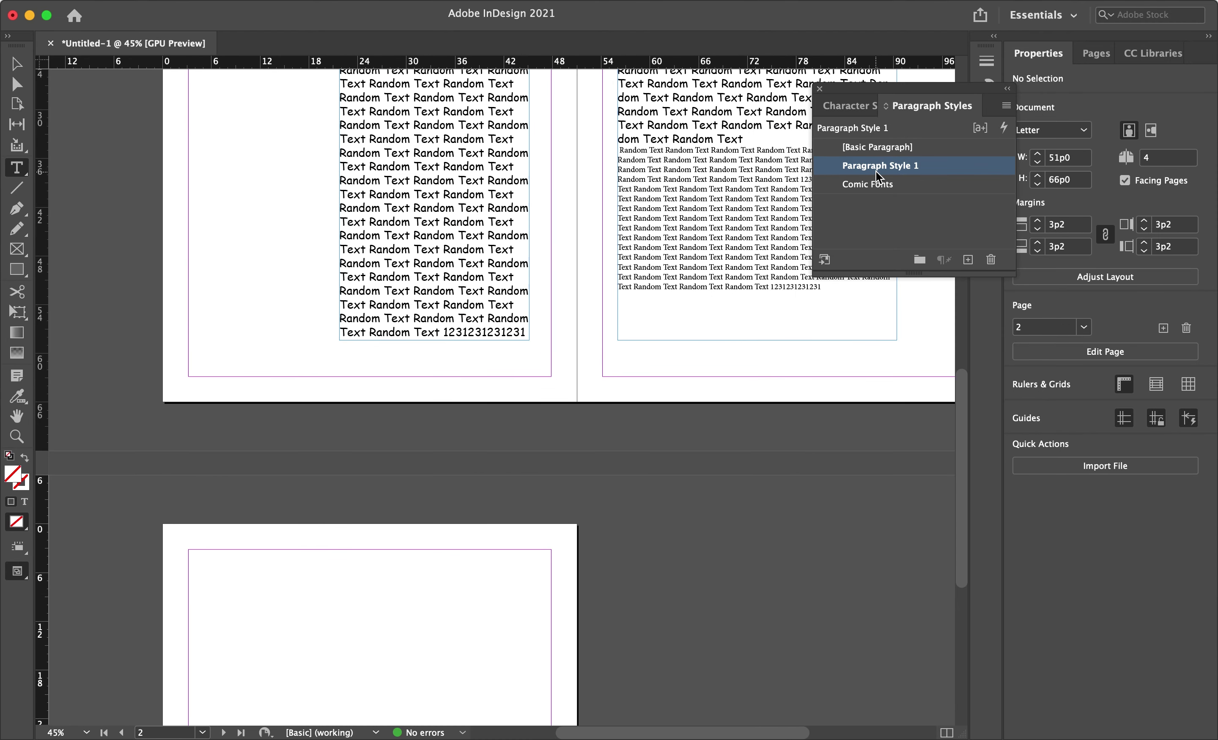
pyautogui.doubleClick(674, 185)
pyautogui.press('super+3')
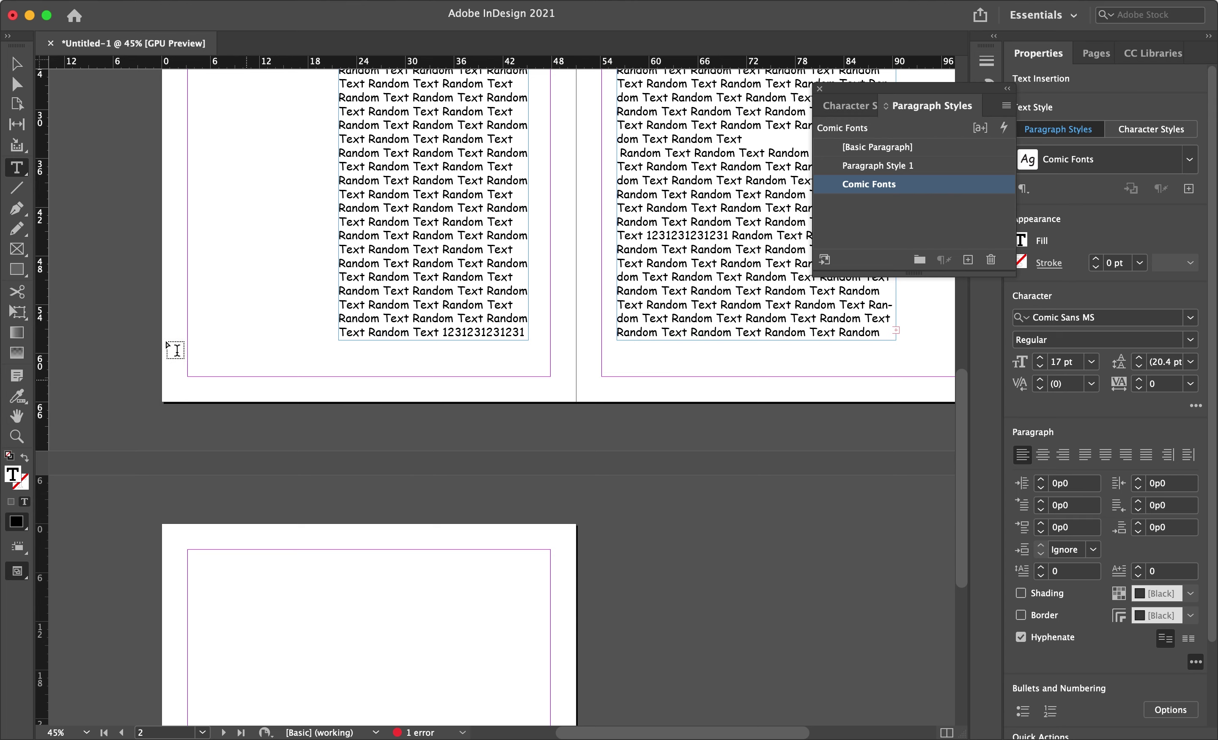
# Draw a text frame about 26 picas wide and 36 picas tall on page 4, and undo a trial paste of the copied text
pyautogui.click(240, 205)
pyautogui.scroll(-5, 240, 205)
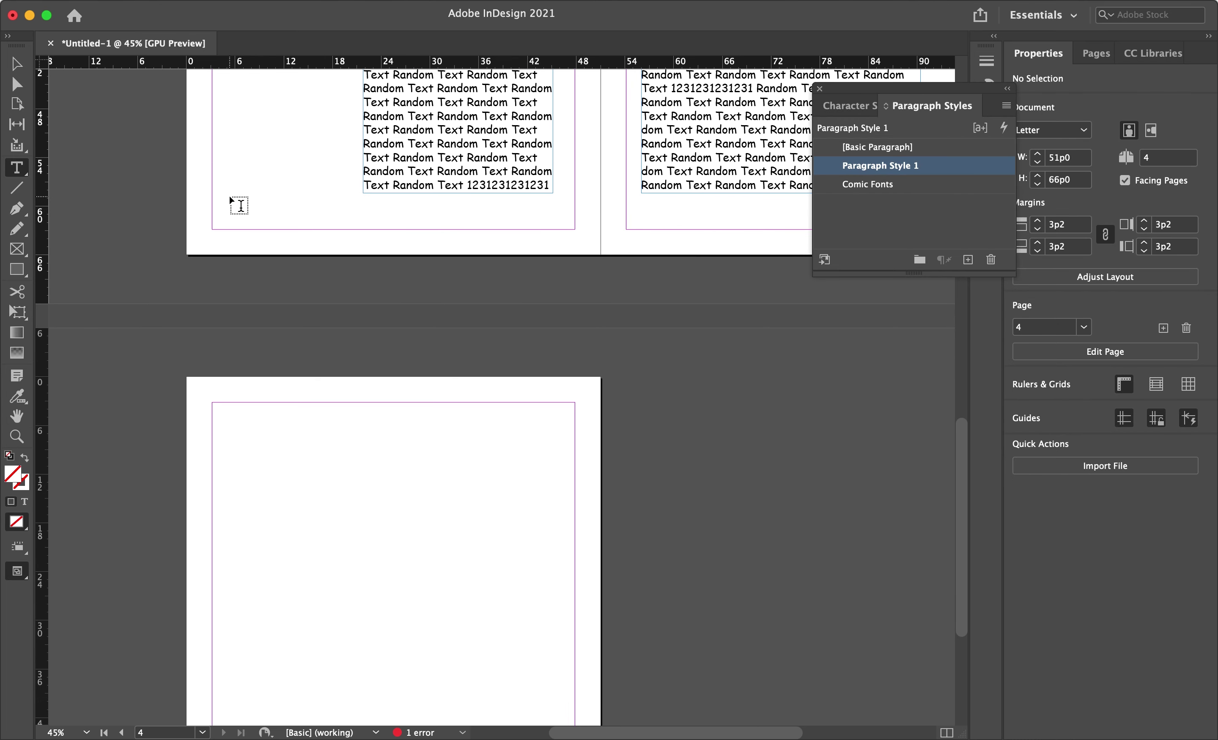
pyautogui.scroll(-5, 326, 398)
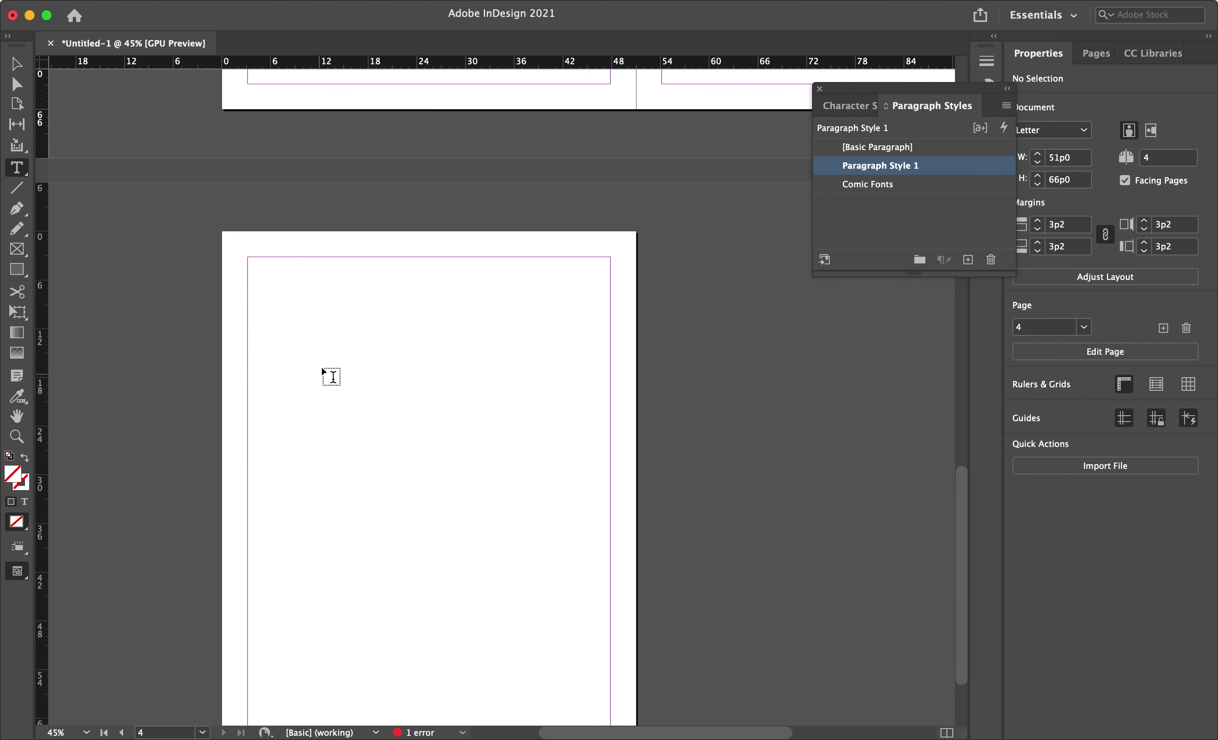
pyautogui.moveTo(341, 307); pyautogui.dragTo(554, 600)
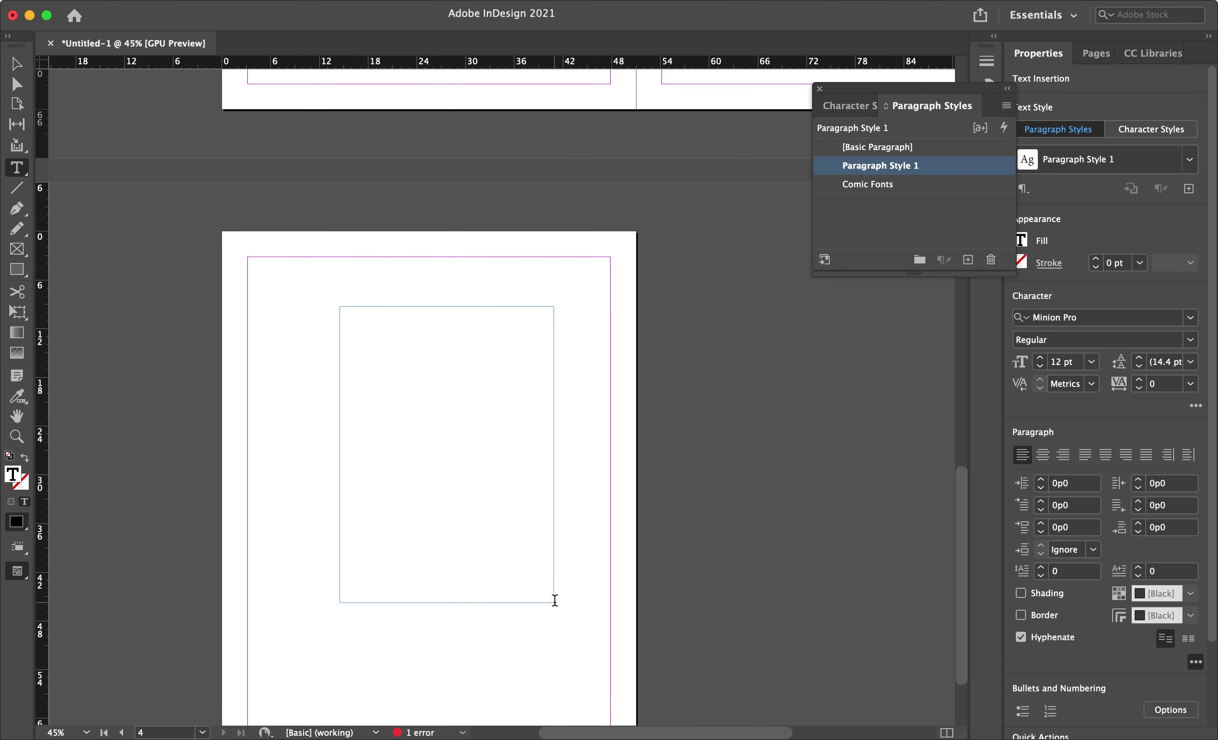
pyautogui.press('super+v')
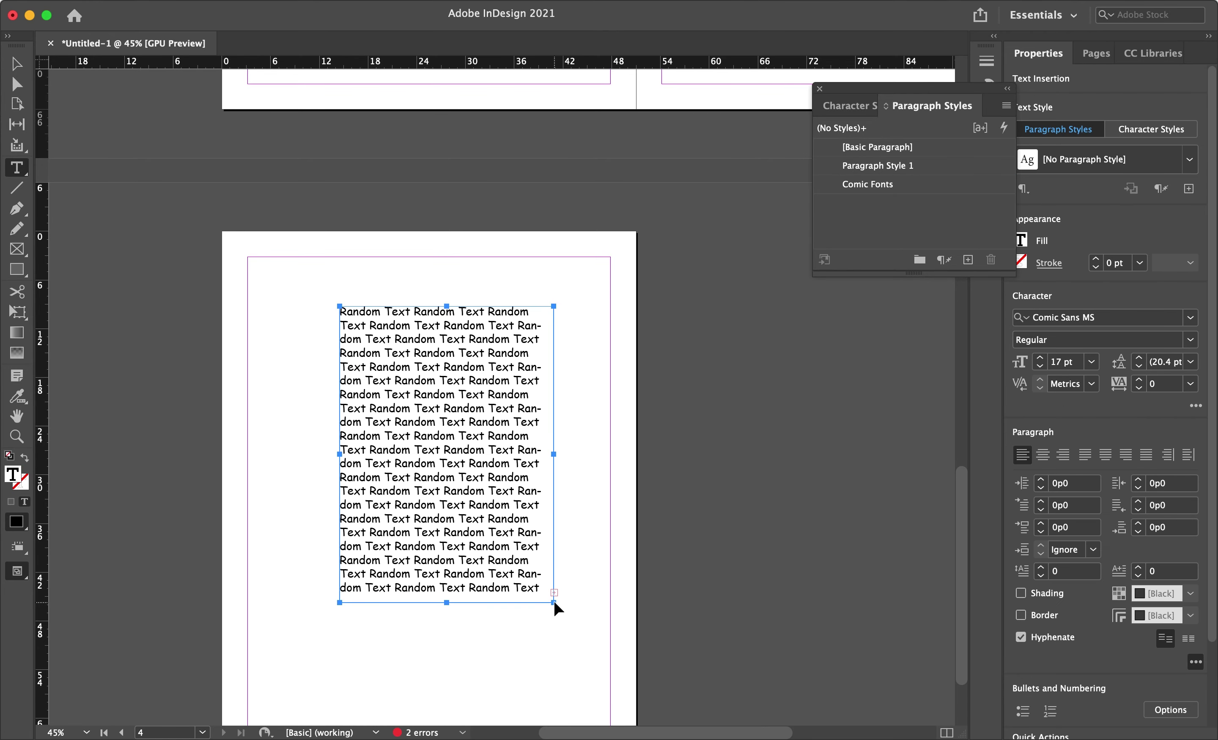
pyautogui.press('super+z')
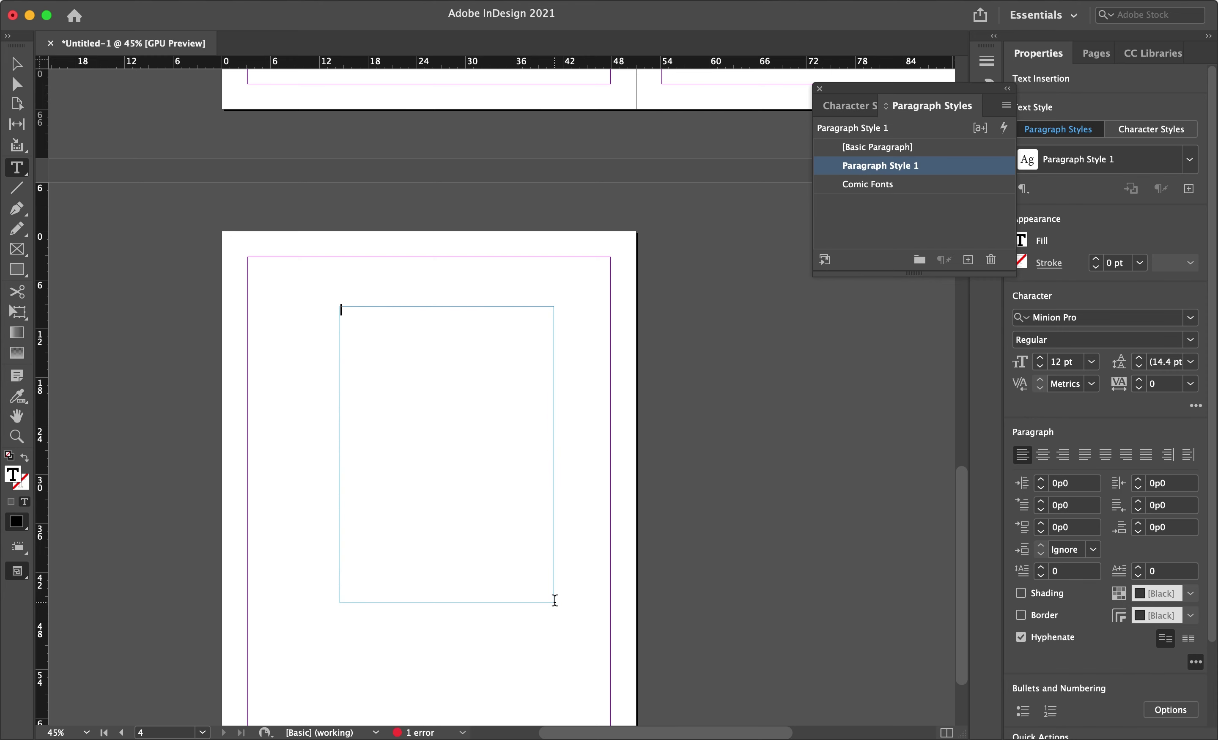
# Enter "Random Text 123 123 123" in the page 4 frame and add several copies of it after the original
pyautogui.write('Randon')
pyautogui.press('BackSpace')
pyautogui.write('m Text 123 123 123')
pyautogui.press('super+a')
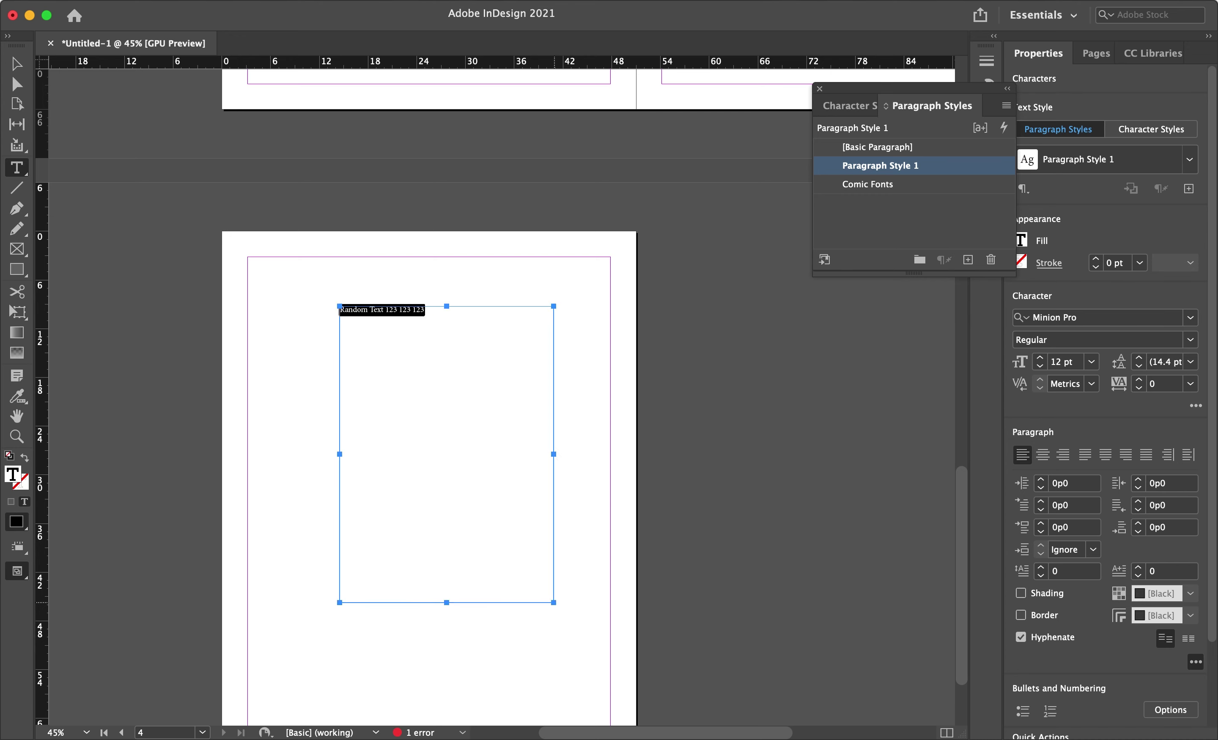
pyautogui.press('super+c')
pyautogui.press('Right')
pyautogui.press('super+v')
pyautogui.press('super+v')
pyautogui.press('super+v')
pyautogui.press('super+v')
pyautogui.press('super+v')
pyautogui.press('super+v')
pyautogui.press('super+v')
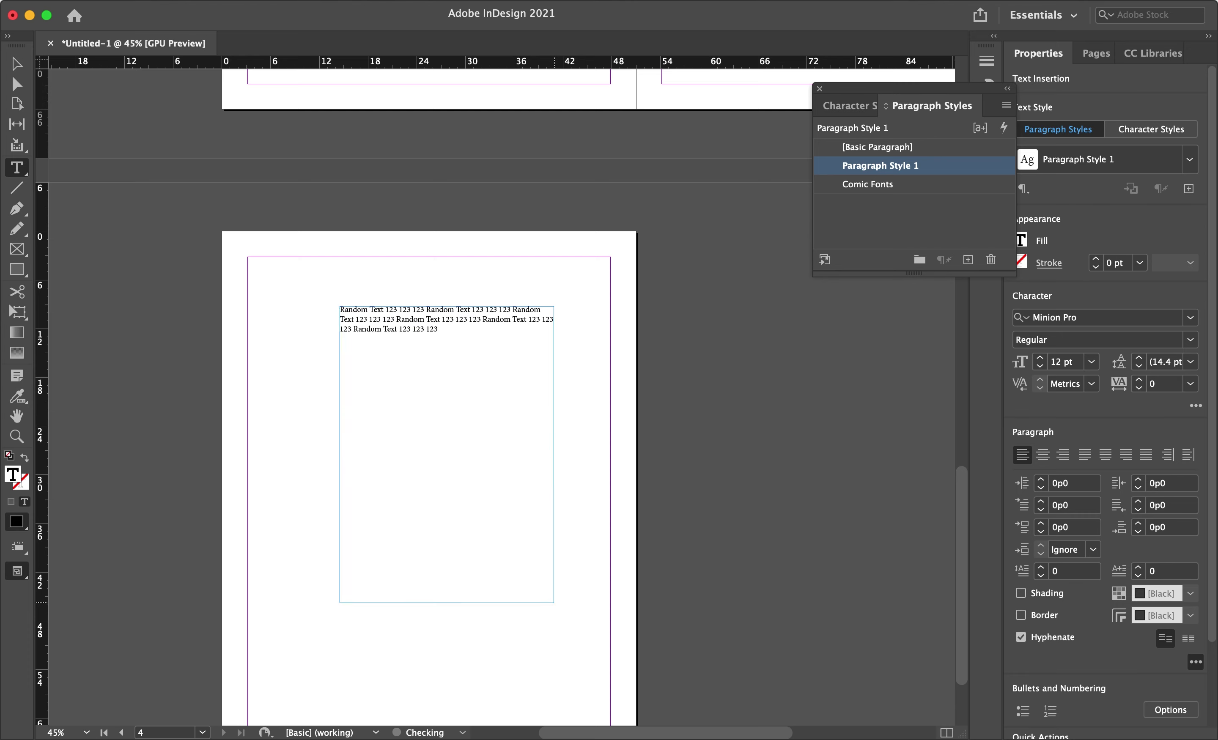
# Copy the whole text block in the page 4 frame and paste it repeatedly until the frame is nearly full
pyautogui.press('super+a')
pyautogui.press('super+c')
pyautogui.press('Right')
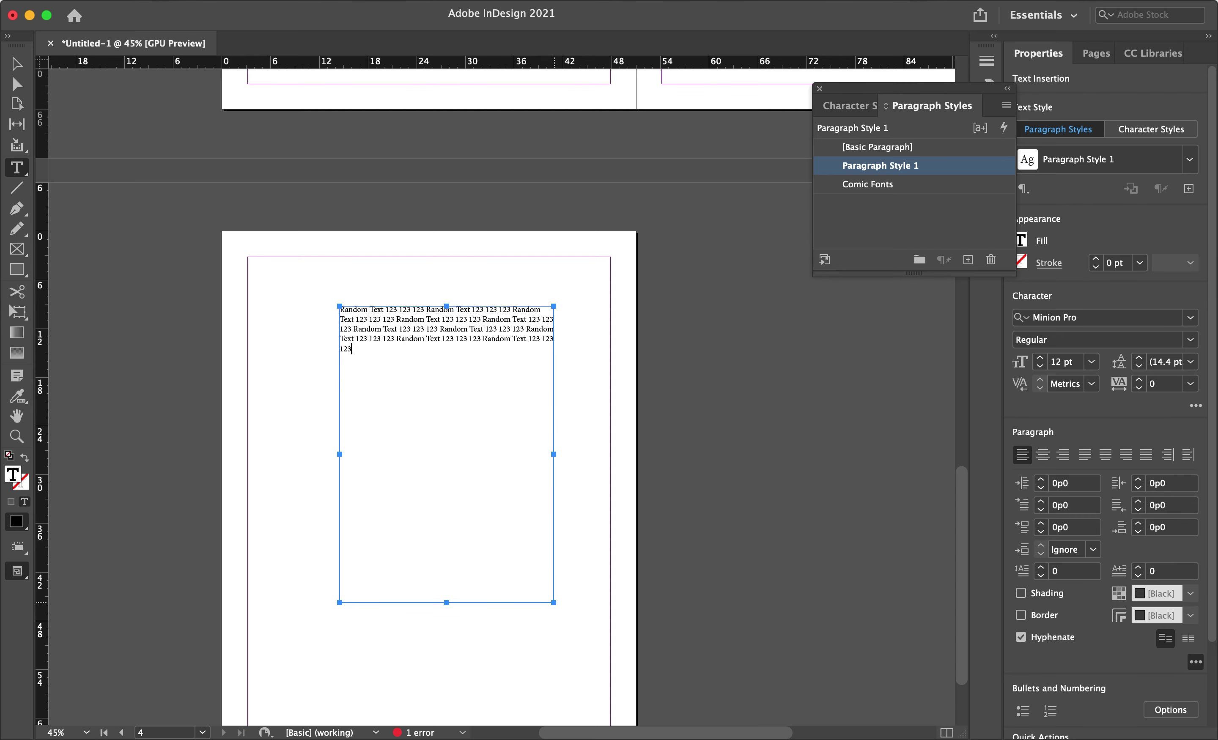
pyautogui.press('super+v')
pyautogui.press('super+v')
pyautogui.press('super+v')
pyautogui.press('super+v')
pyautogui.press('super+v')
pyautogui.press('super+v')
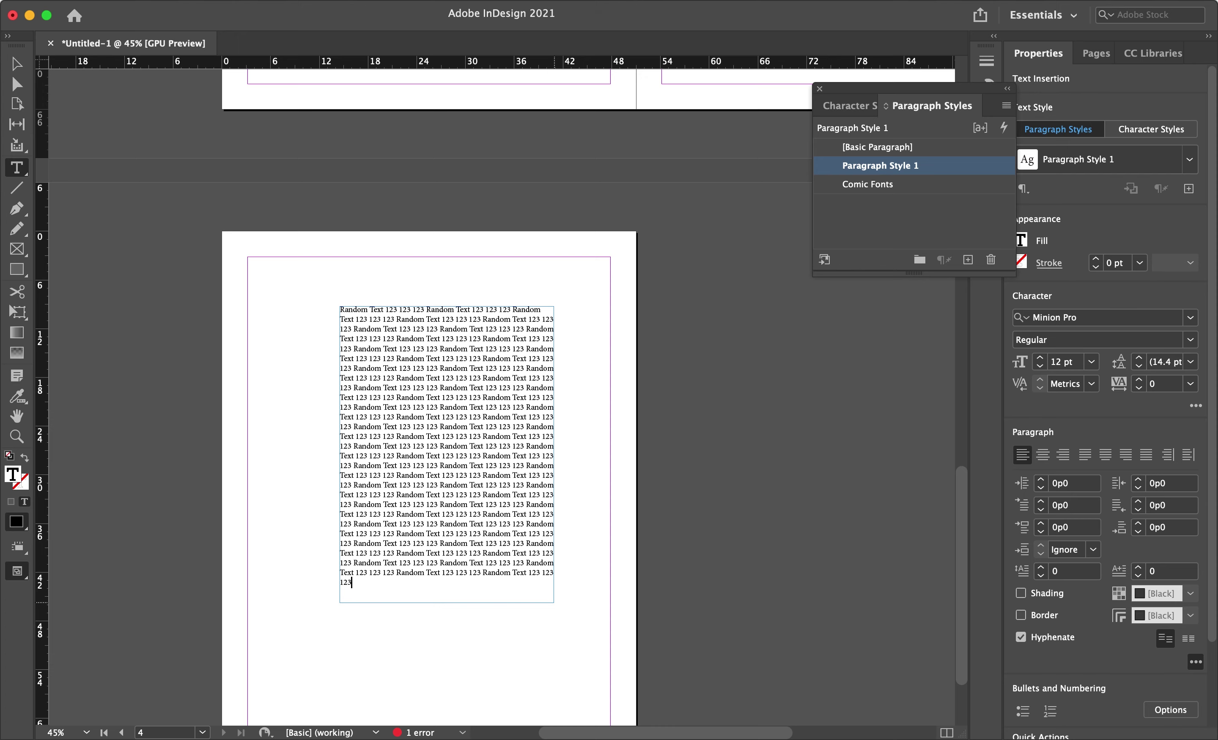
# Apply the Comic Fonts paragraph style to all the text in the page 4 frame and deselect it
pyautogui.scroll(2, 645, 527)
pyautogui.scroll(2, 644, 528)
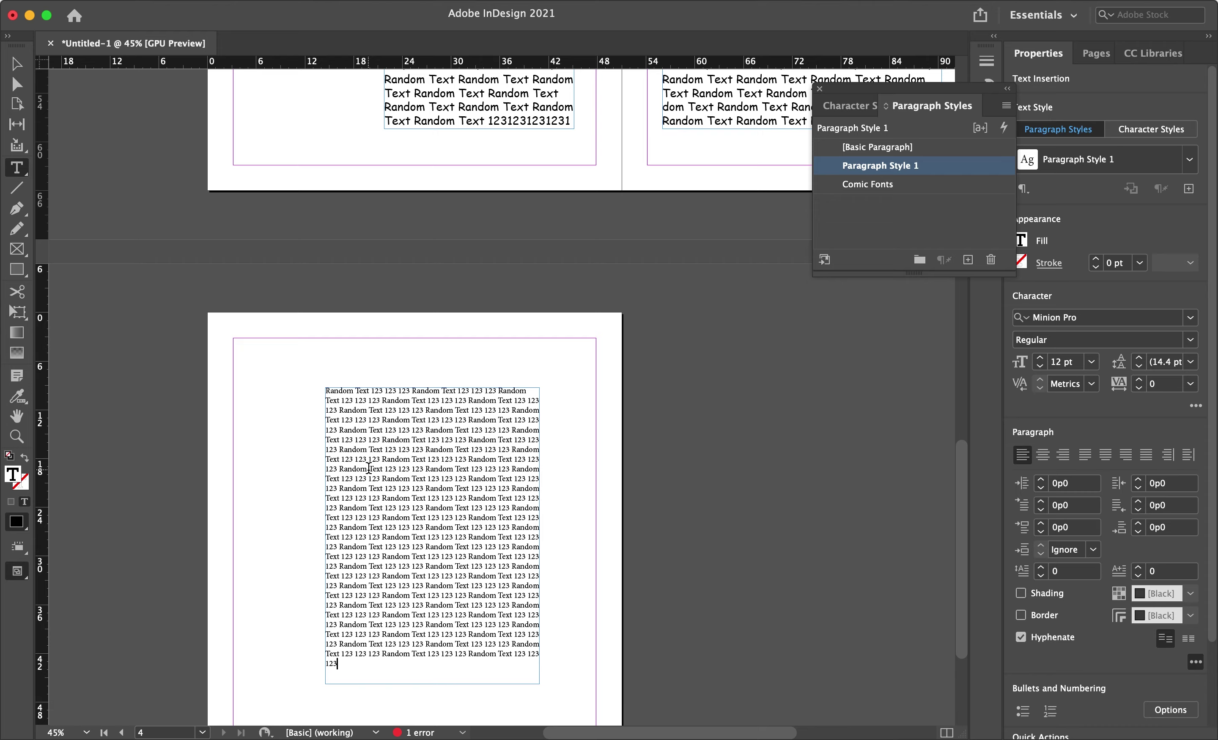
pyautogui.scroll(-2, 368, 467)
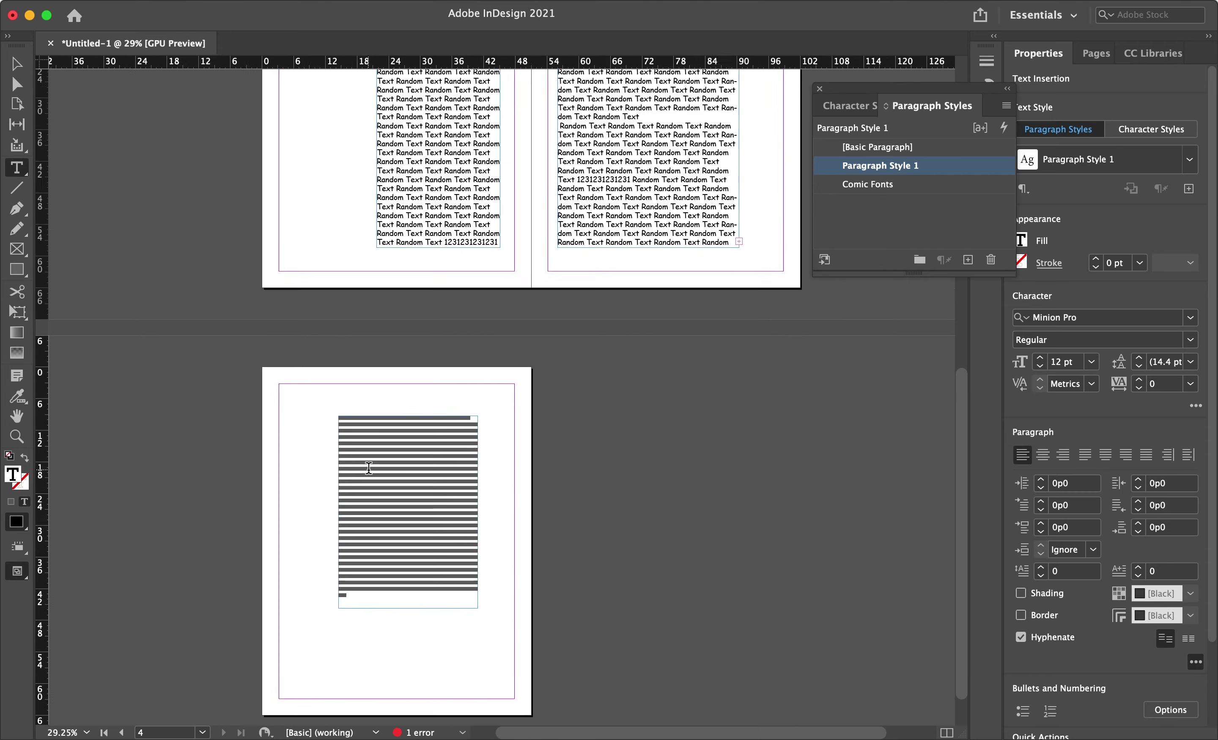
pyautogui.scroll(2, 369, 468)
pyautogui.scroll(1, 404, 437)
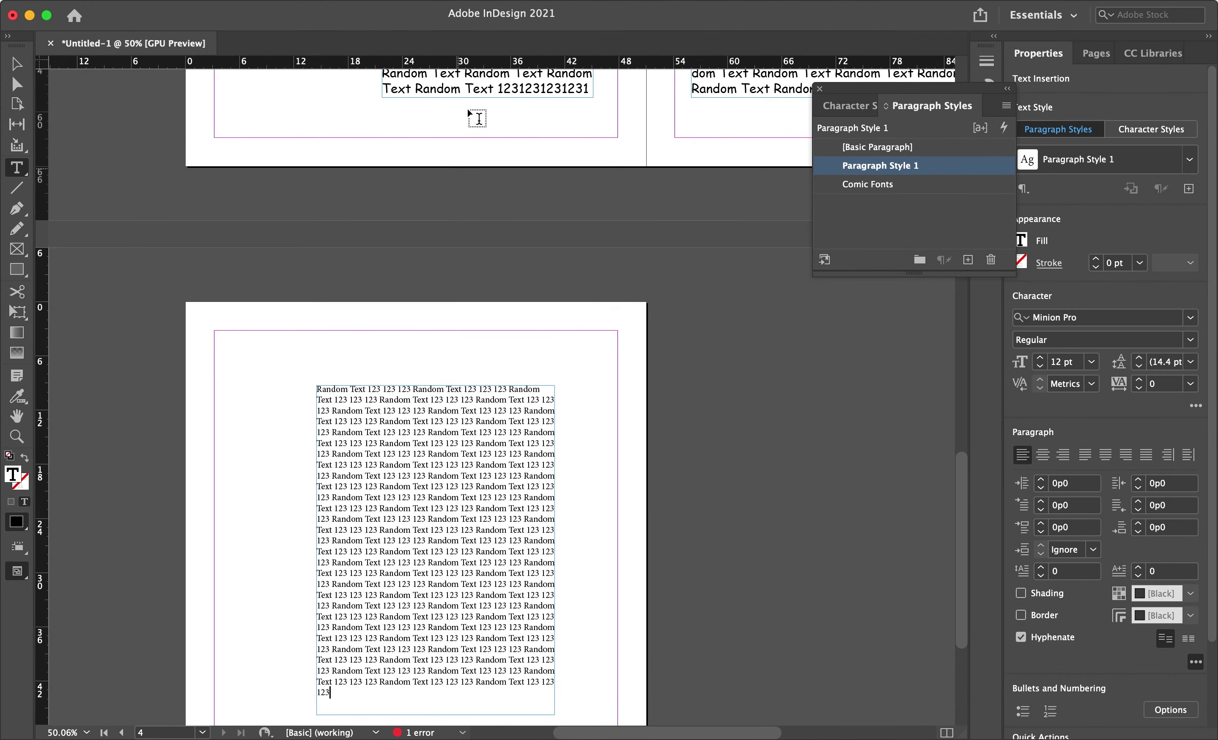
pyautogui.hscroll(-1, 434, 399)
pyautogui.scroll(-3, 434, 399)
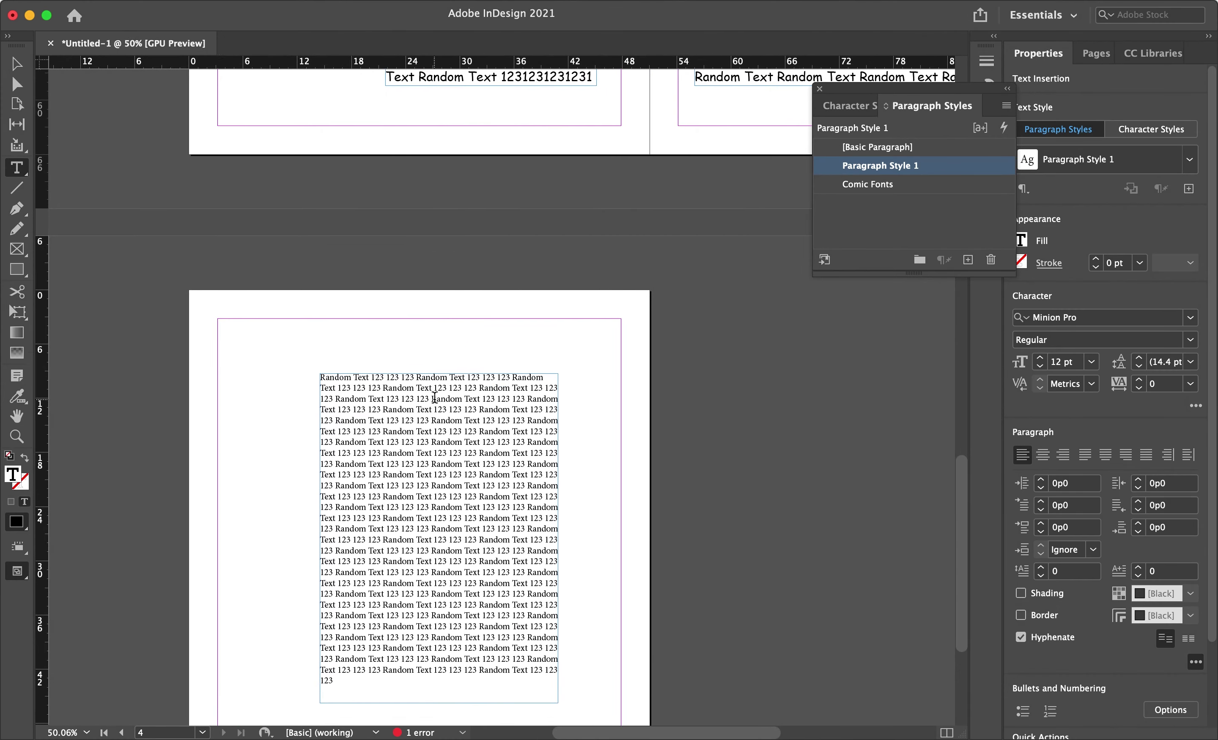
pyautogui.tripleClick(445, 439)
pyautogui.click(446, 440)
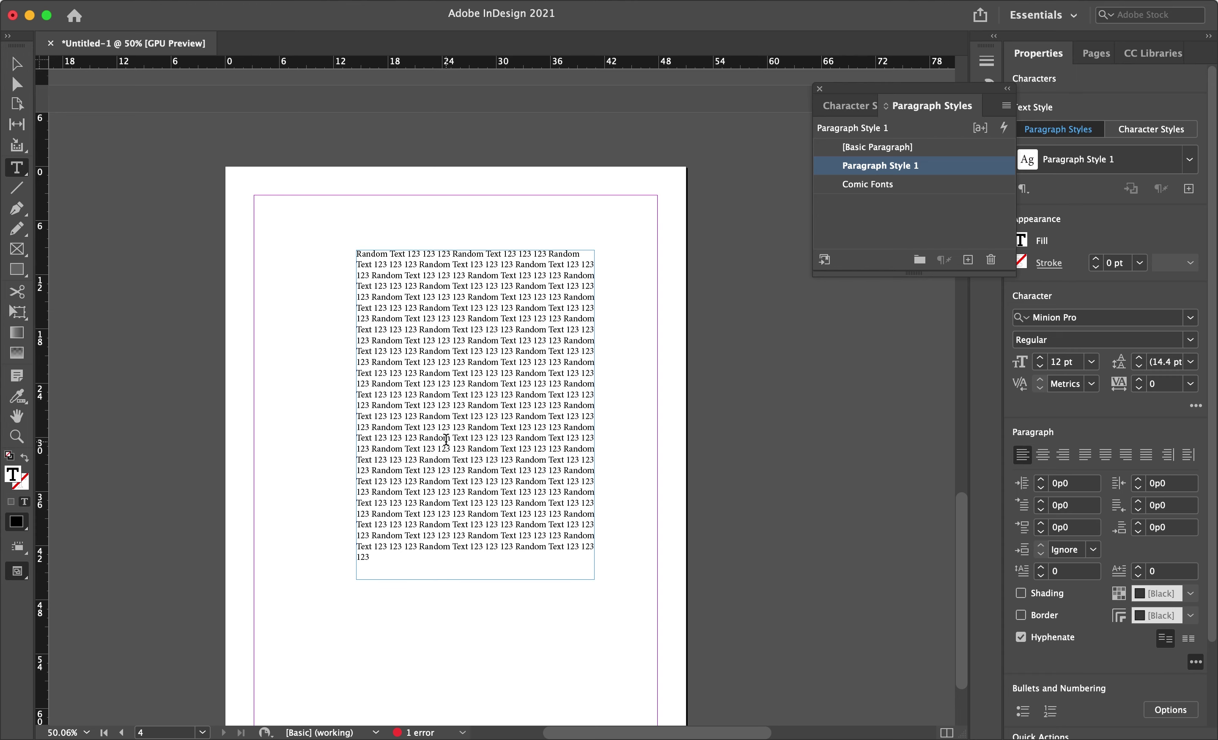
pyautogui.doubleClick(446, 440)
pyautogui.click(445, 440)
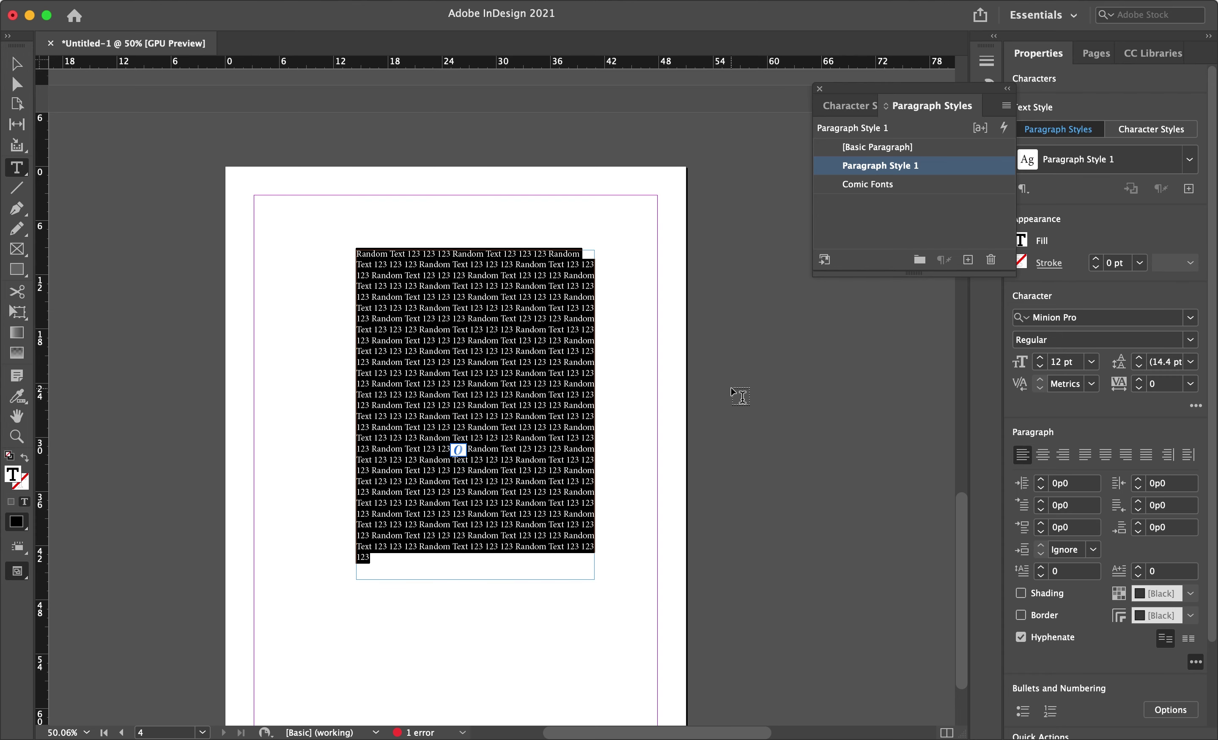
pyautogui.click(860, 191)
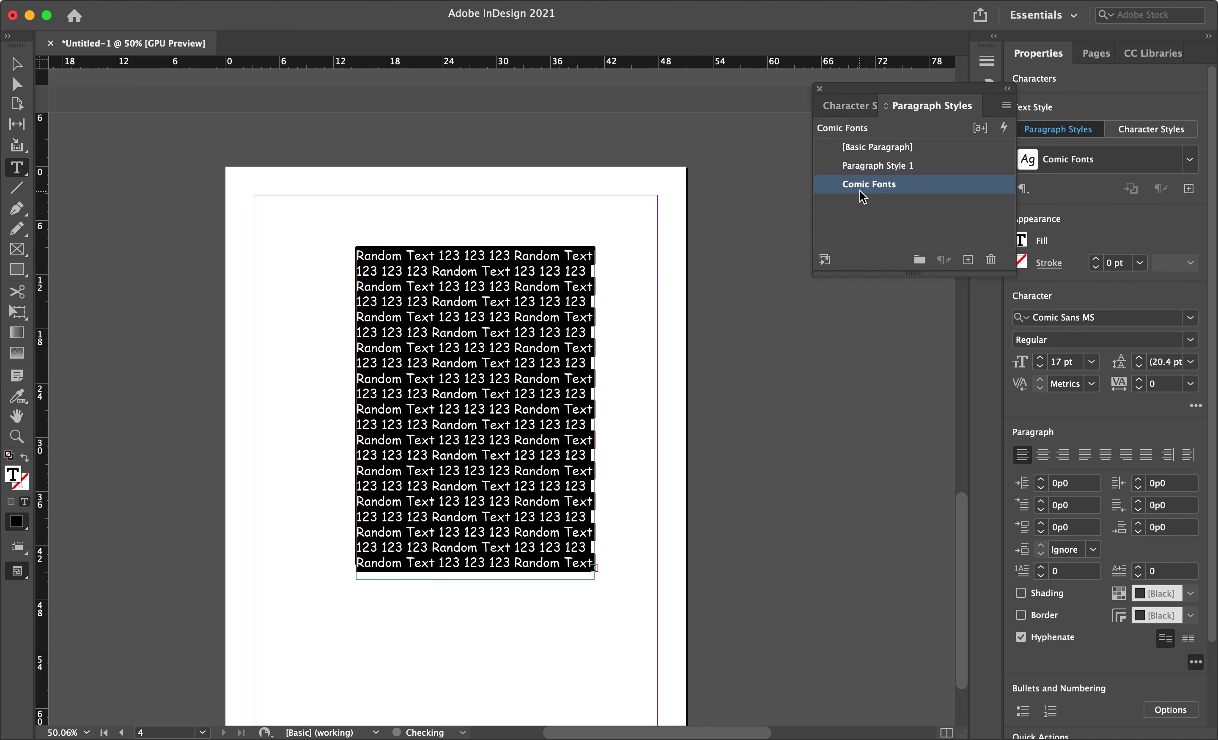
pyautogui.click(651, 364)
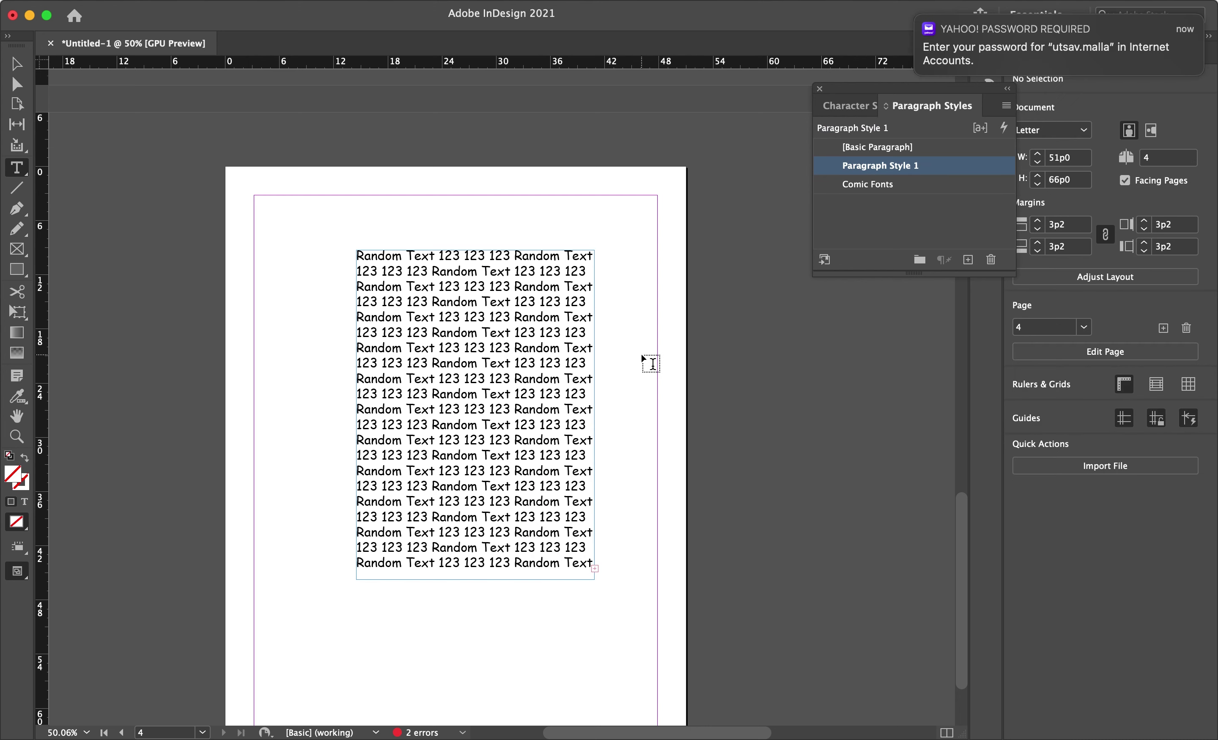
pyautogui.click(916, 17)
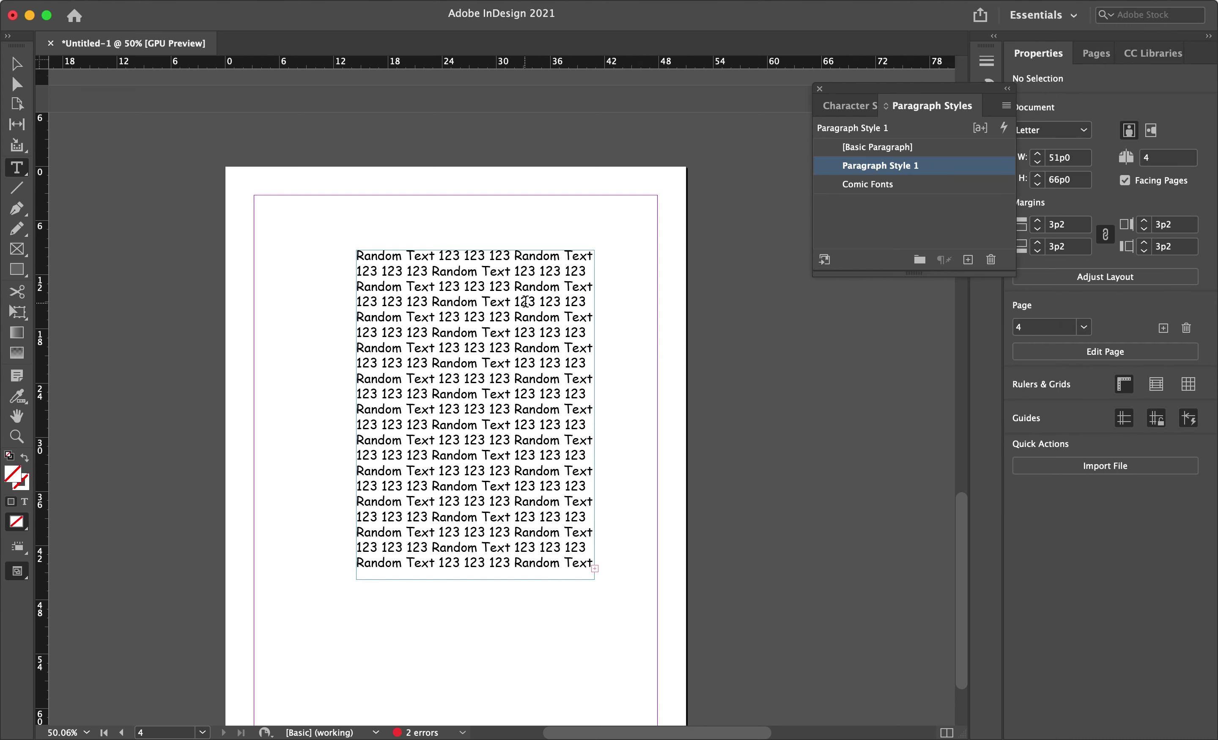
# Set the Comic Fonts paragraph style's character colour to the cyan swatch C=100 M=0 Y=0 K=0
pyautogui.scroll(-5, 526, 301)
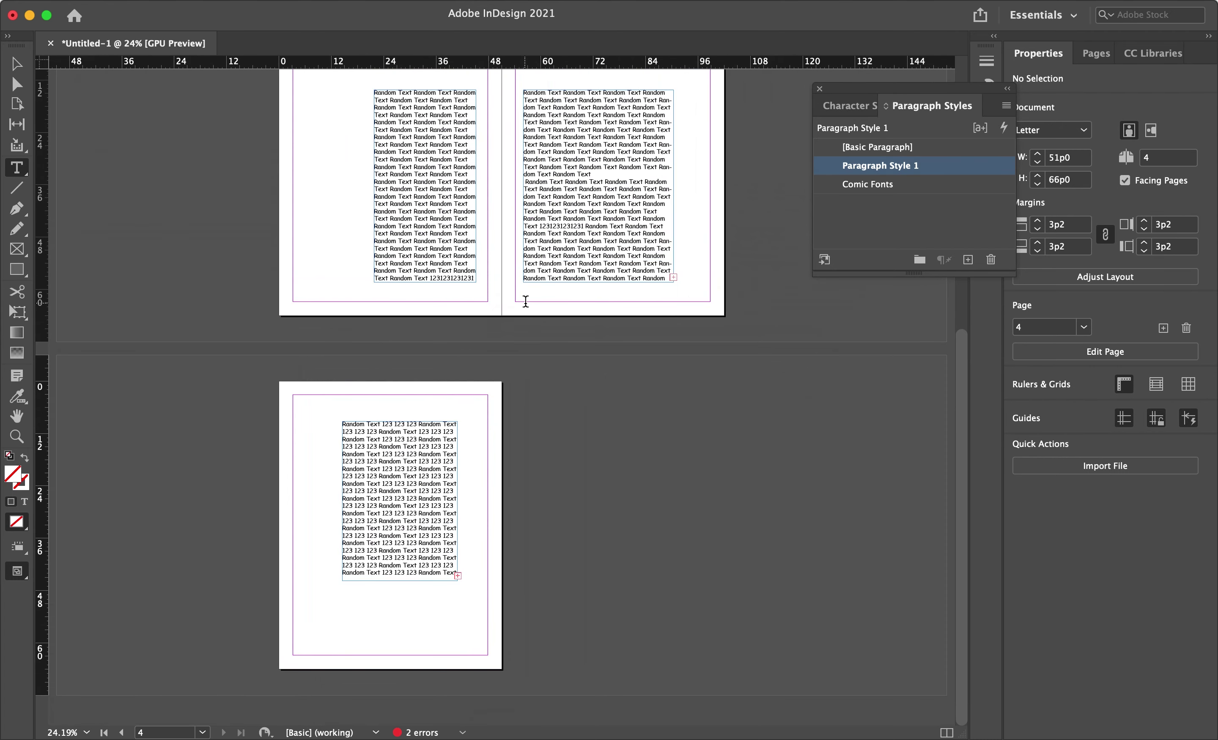
pyautogui.scroll(2, 525, 301)
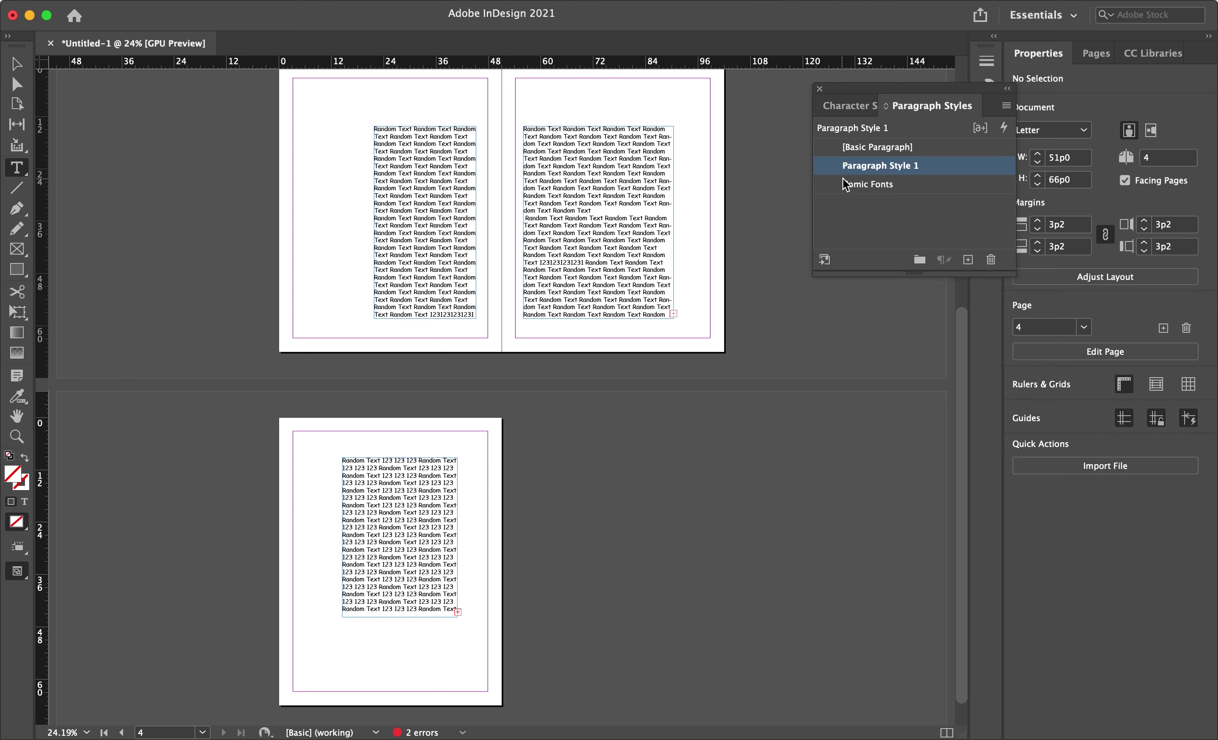
pyautogui.click(855, 187)
pyautogui.doubleClick(855, 186)
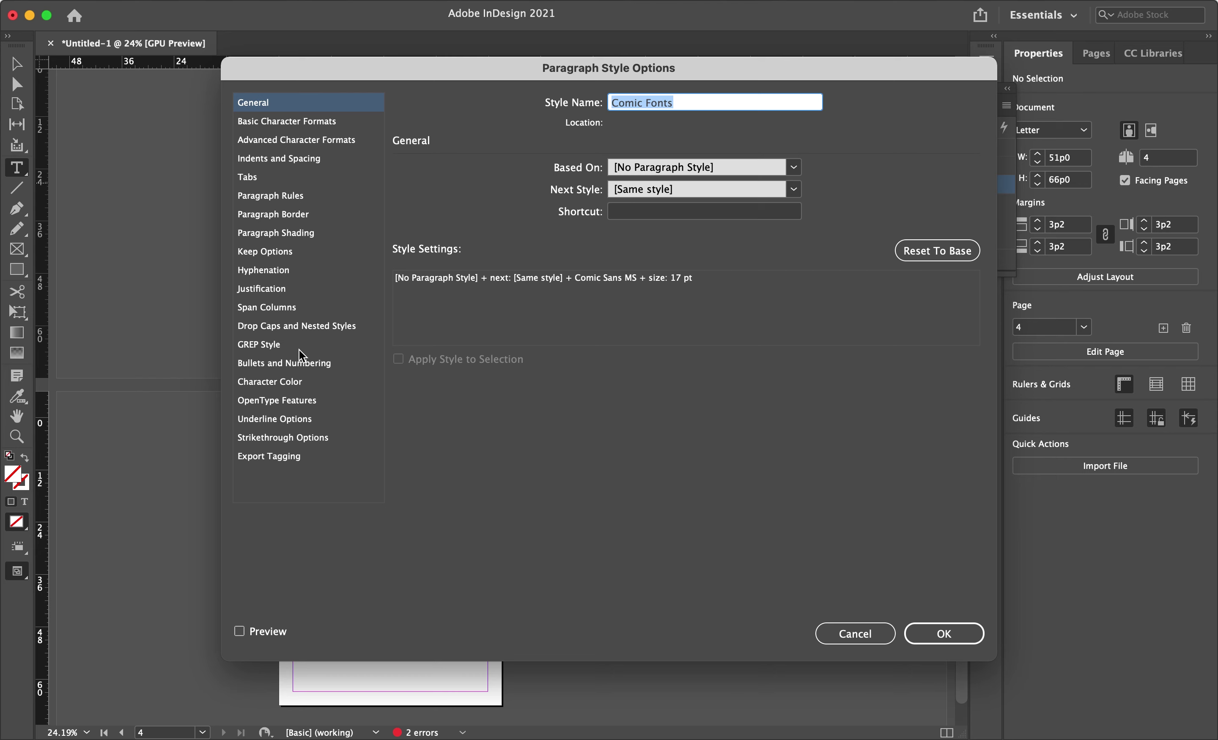
pyautogui.click(290, 384)
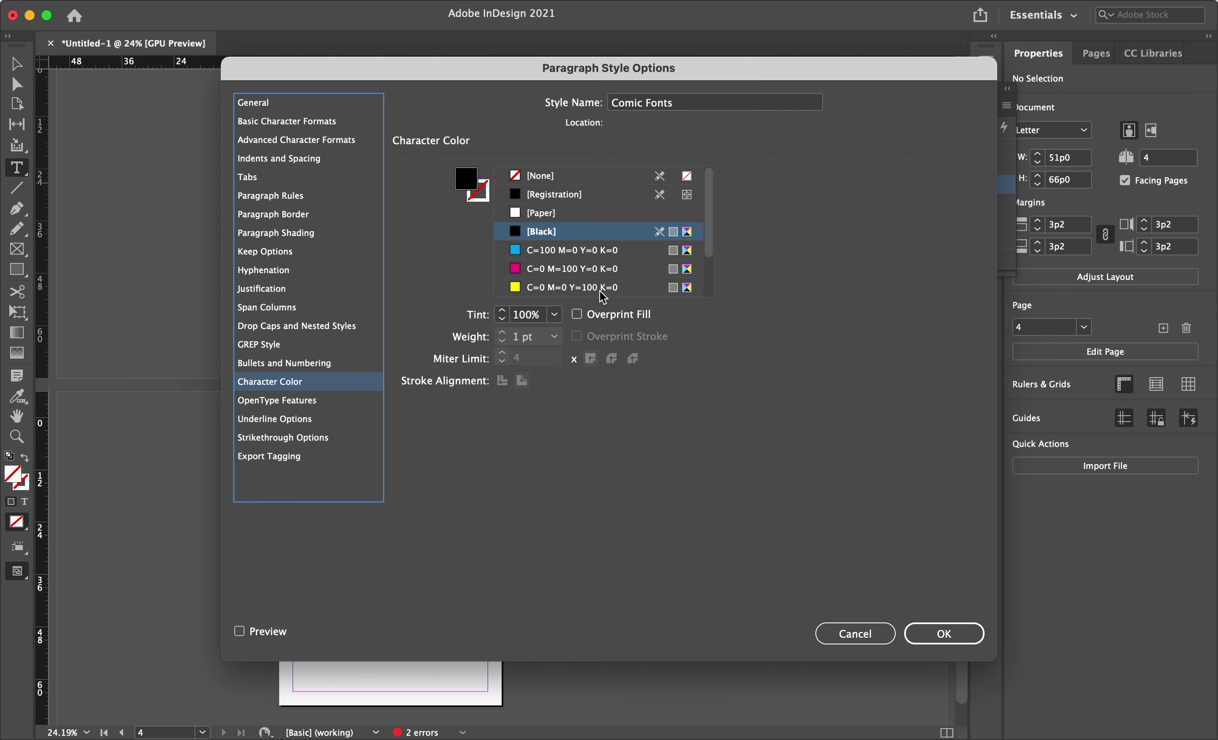
pyautogui.click(547, 254)
pyautogui.click(957, 638)
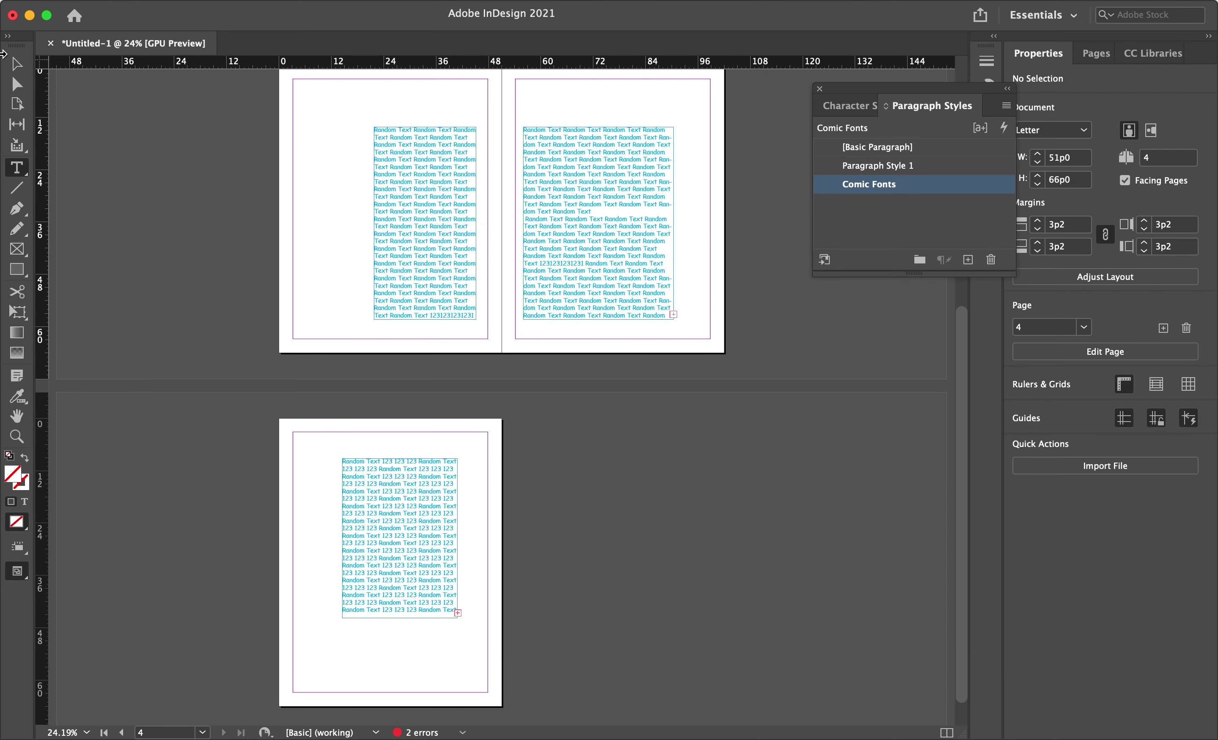
# Switch to the Selection tool, select the text frame on the spread's left page, and deselect it
pyautogui.press('v')
pyautogui.click(375, 188)
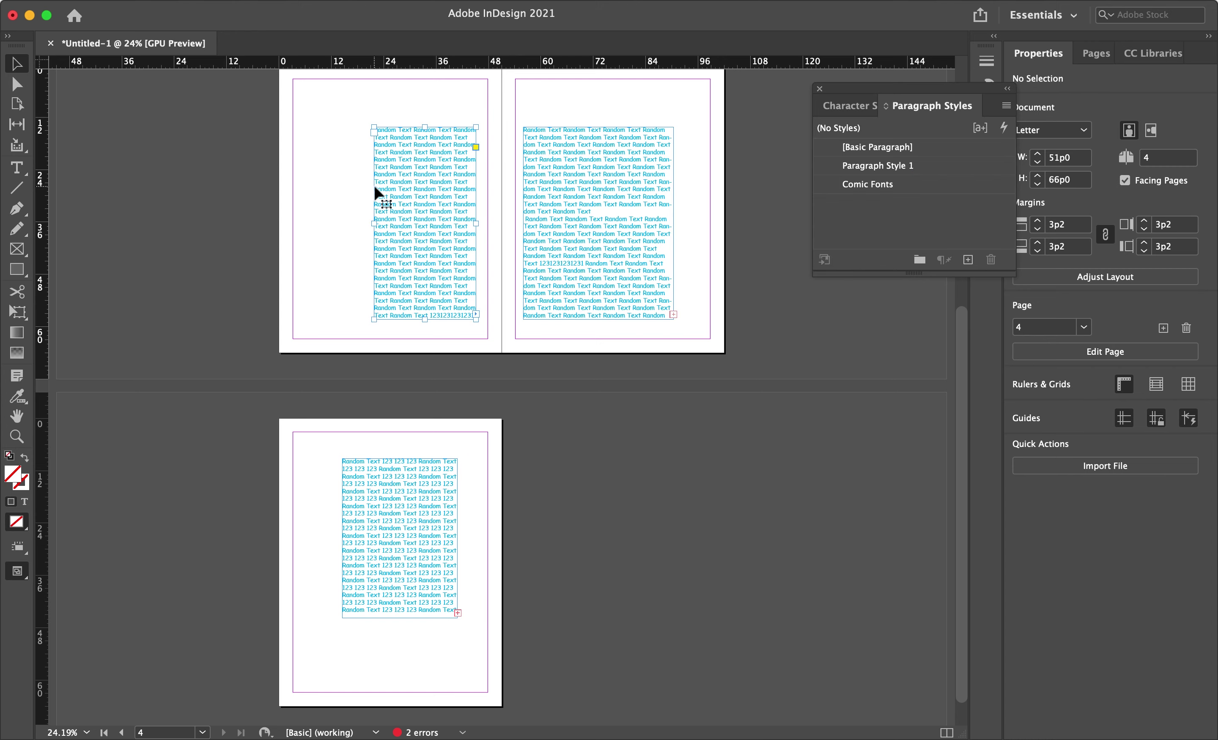
pyautogui.rightClick(319, 222)
pyautogui.click(242, 271)
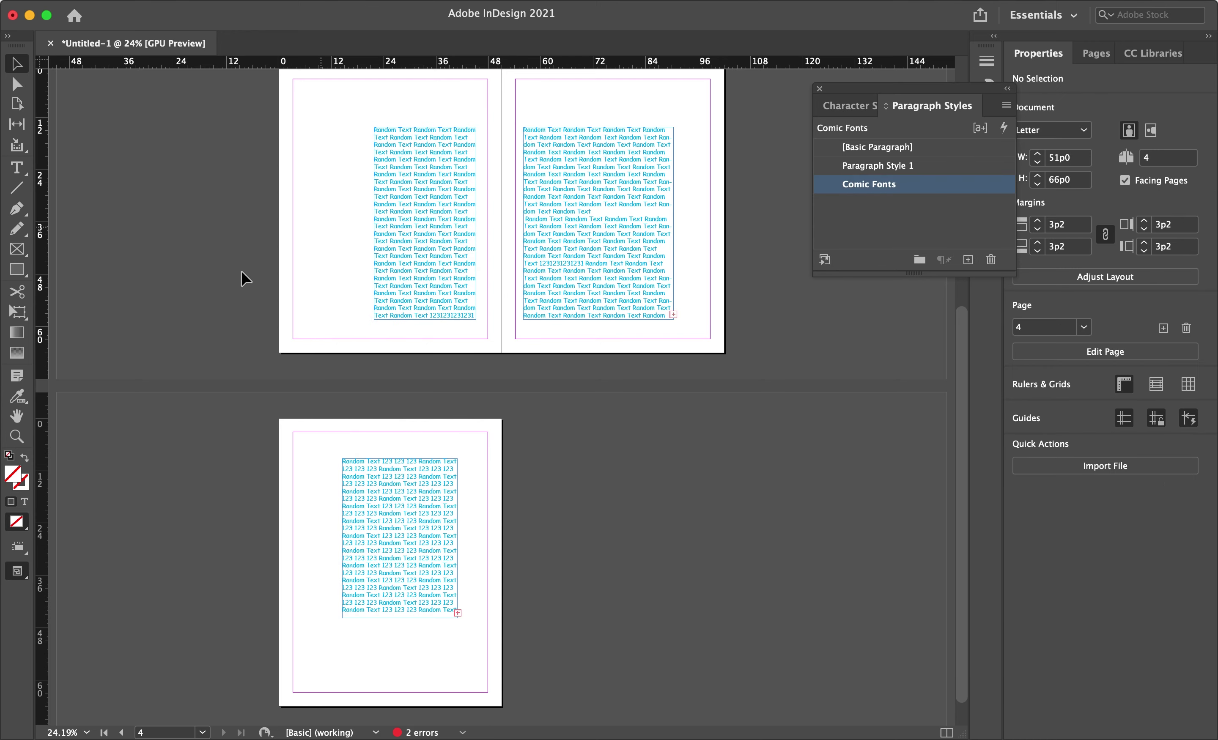
# Preview the pages without guides and frame edges and look over the cyan text on each page
pyautogui.press('w')
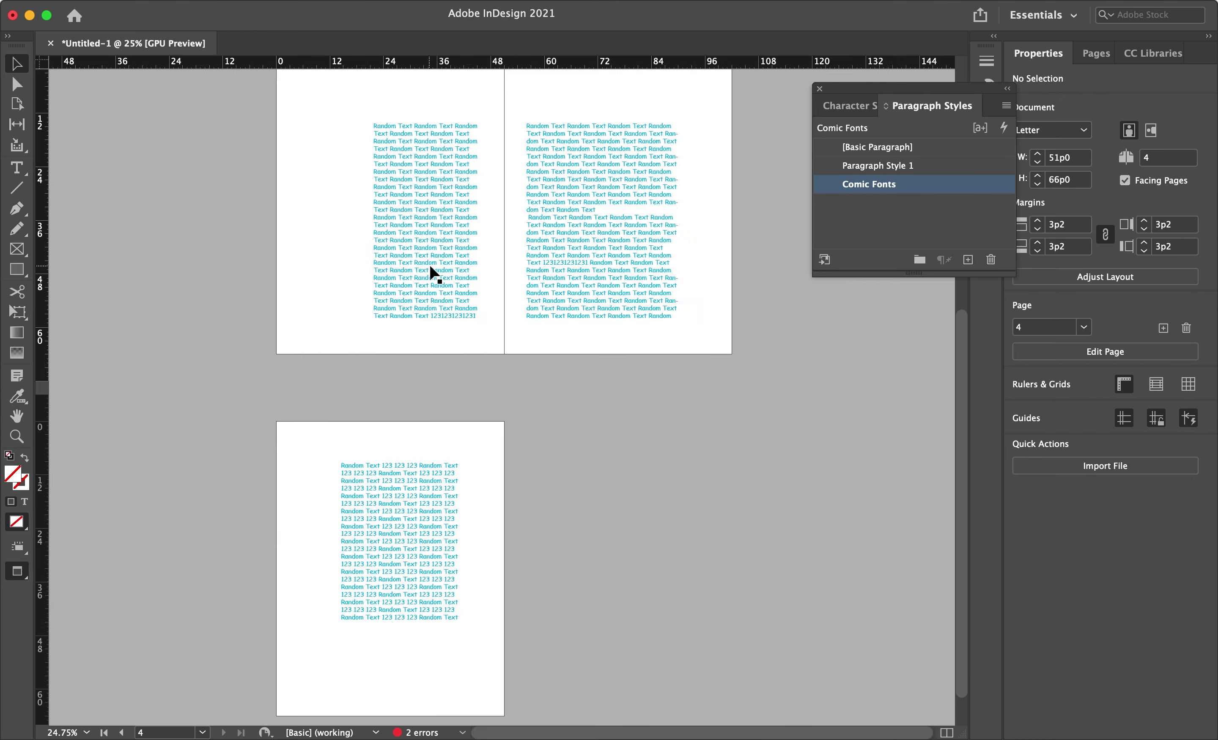
pyautogui.scroll(3, 430, 272)
pyautogui.hscroll(-1, 441, 644)
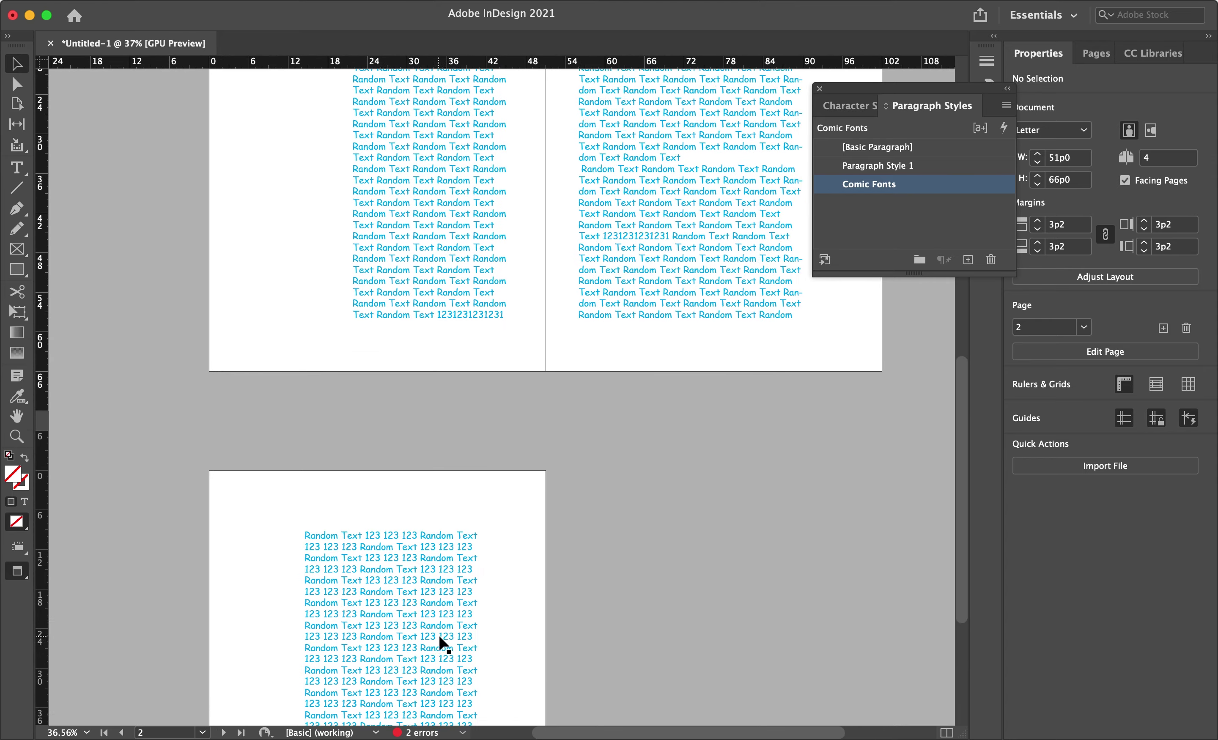
pyautogui.scroll(-3, 441, 643)
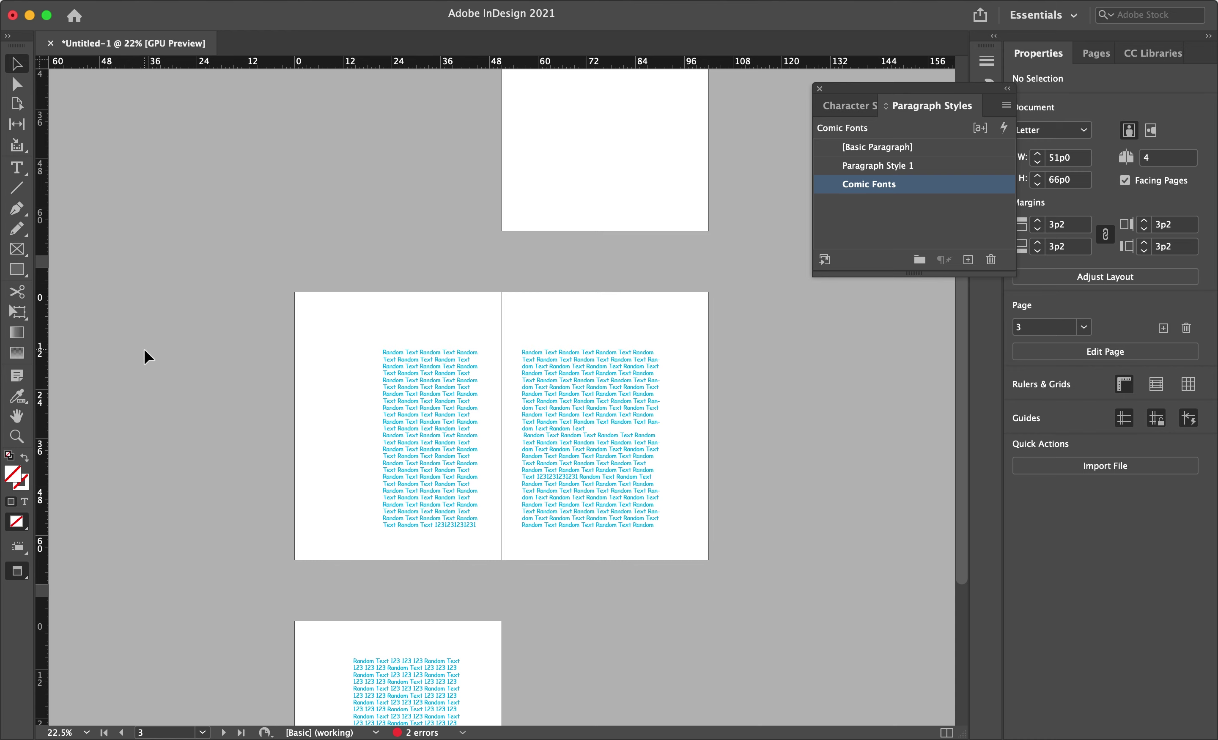
pyautogui.scroll(-1, 144, 349)
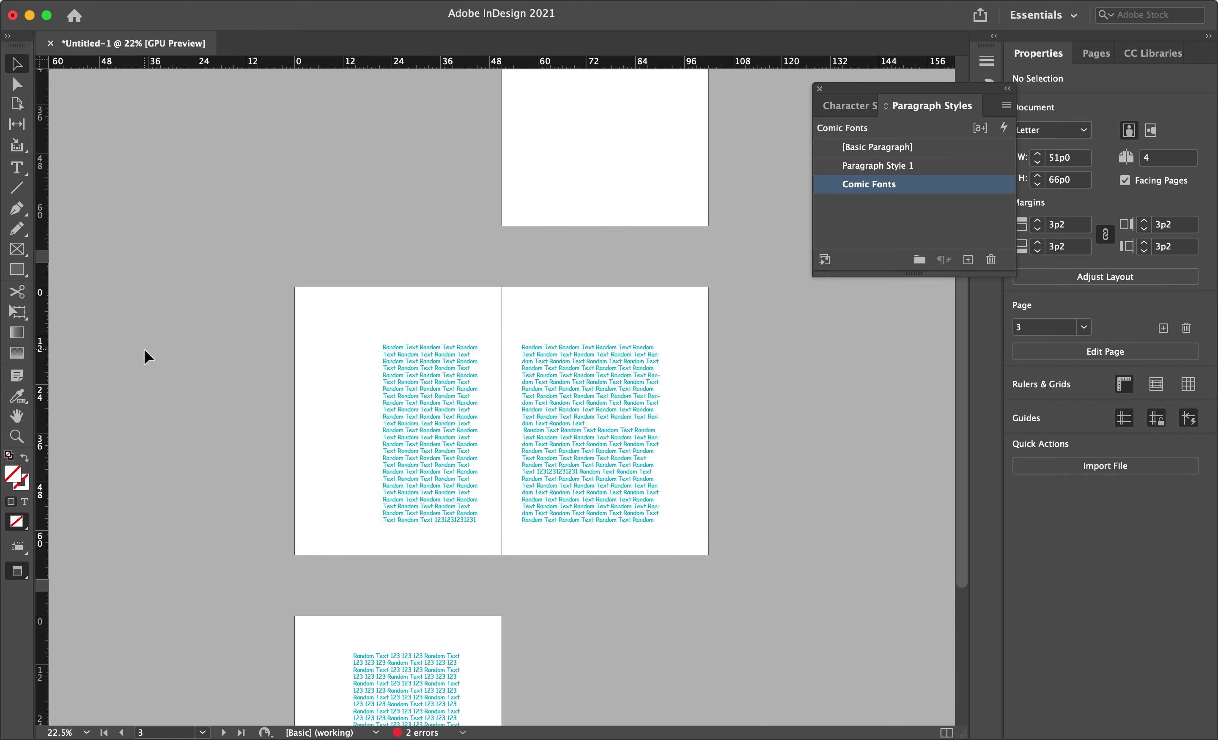
pyautogui.scroll(-5, 144, 350)
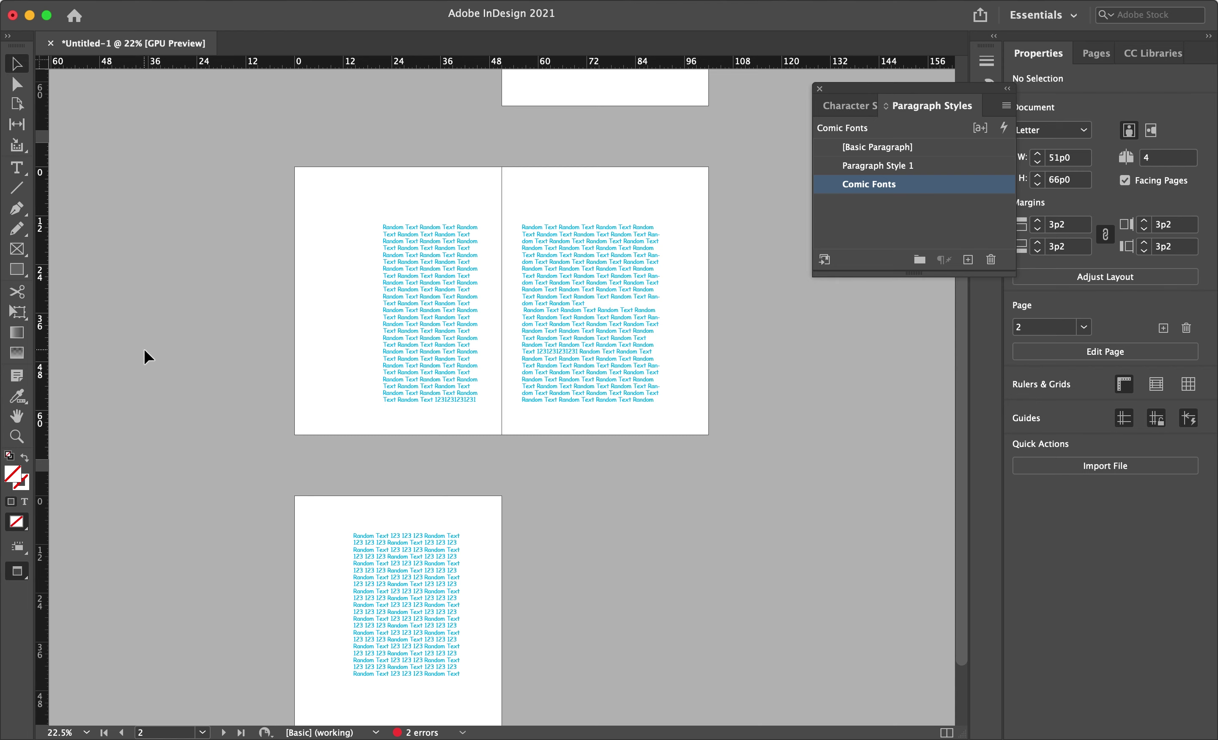
pyautogui.scroll(-1, 144, 356)
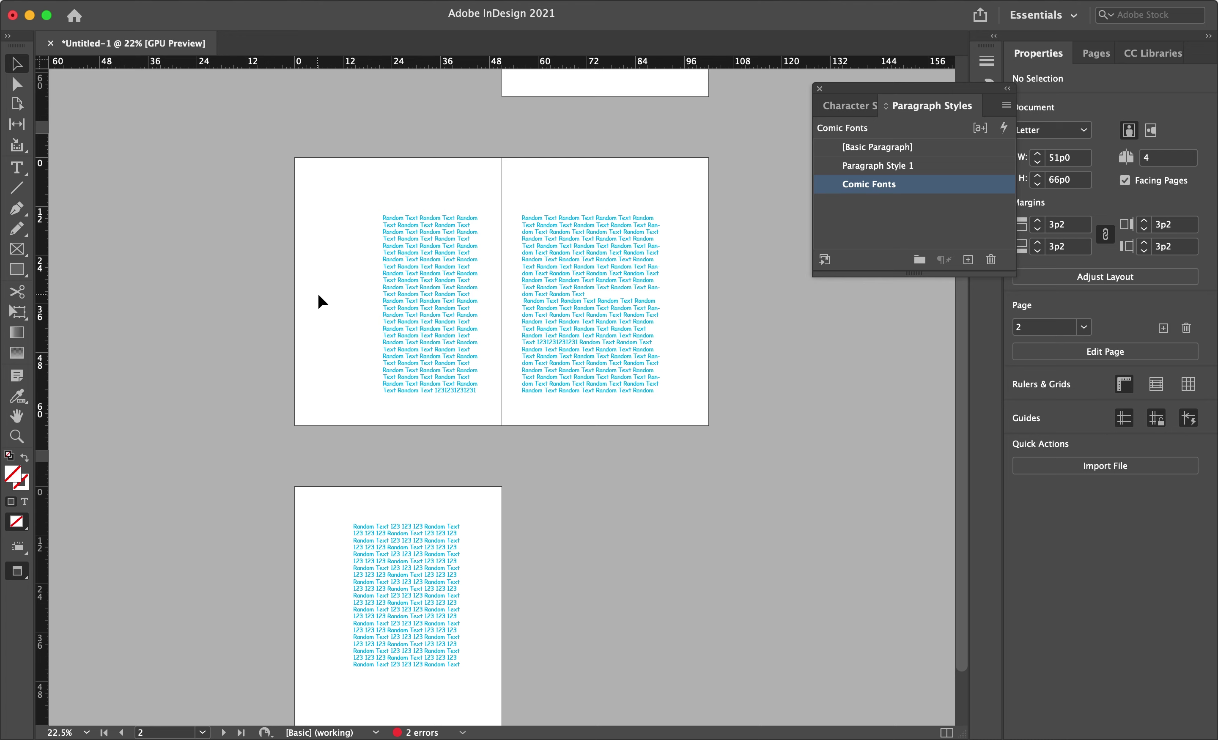
# Draw a rectangle about 26p0 by 77p0 over the spread's outer left edge and fill it with the cyan sampled from the text
pyautogui.click(16, 272)
pyautogui.moveTo(262, 137); pyautogui.dragTo(367, 483)
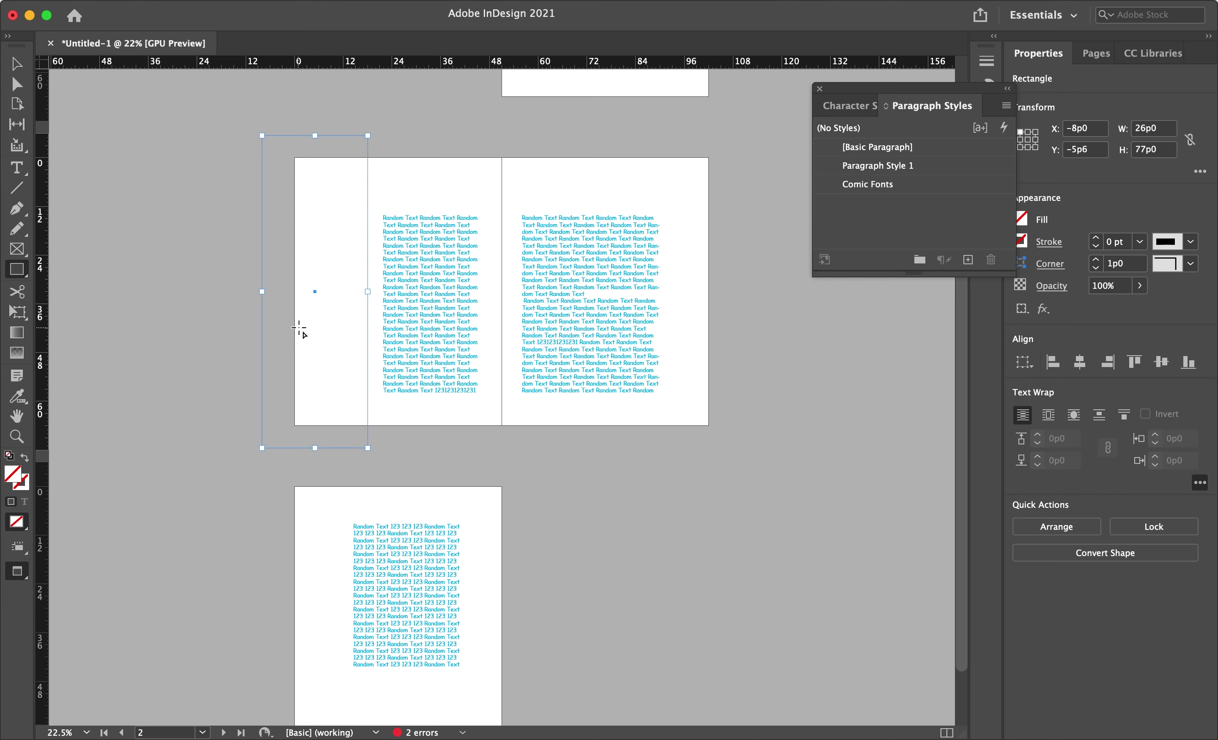
pyautogui.click(16, 397)
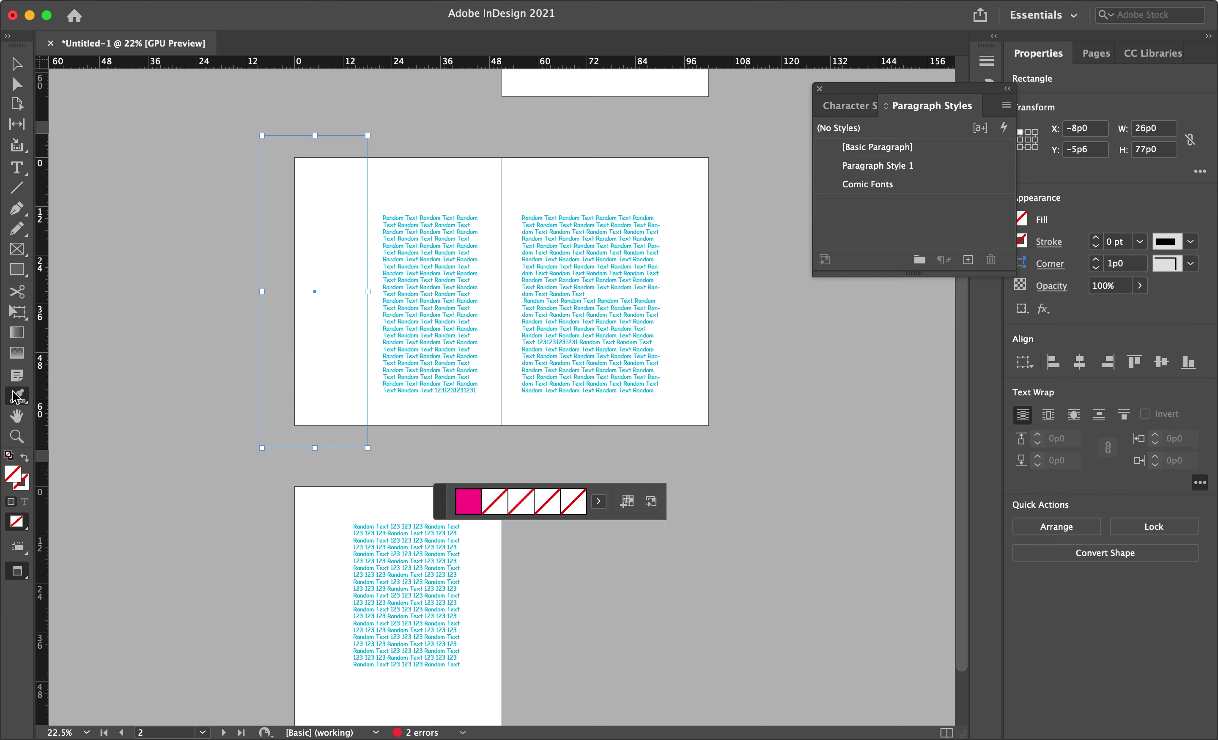
pyautogui.click(423, 314)
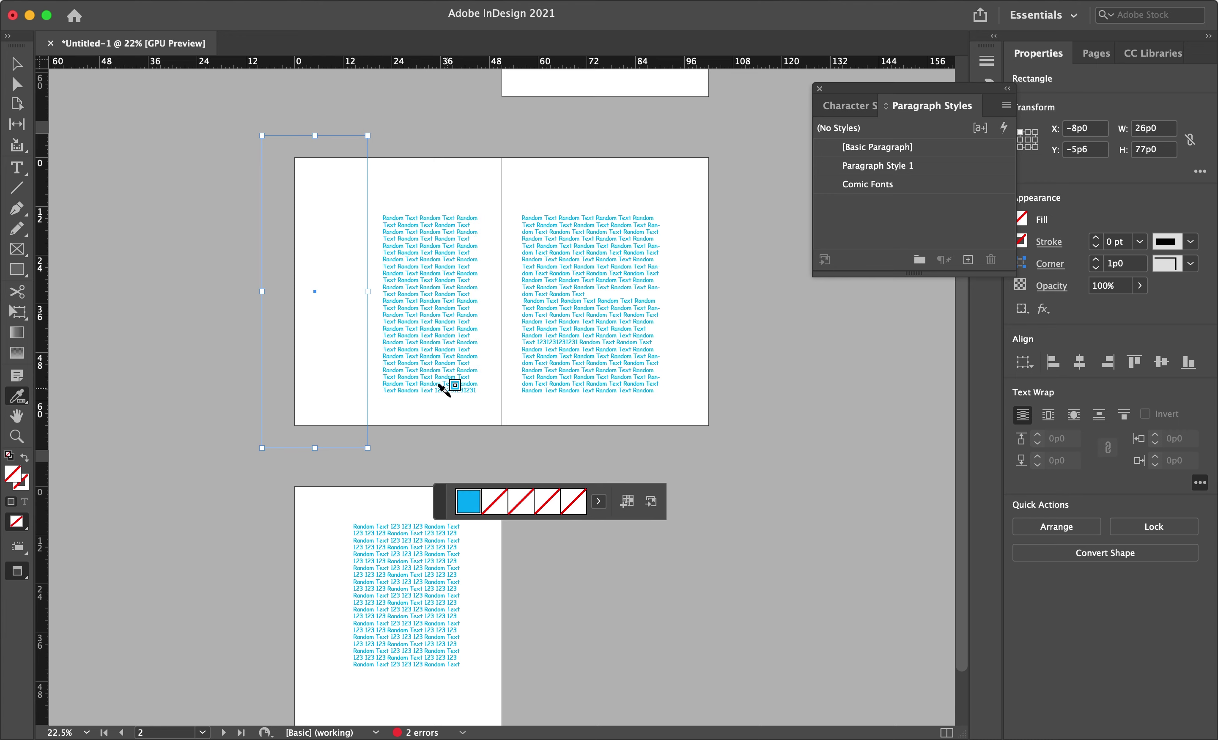
pyautogui.click(477, 504)
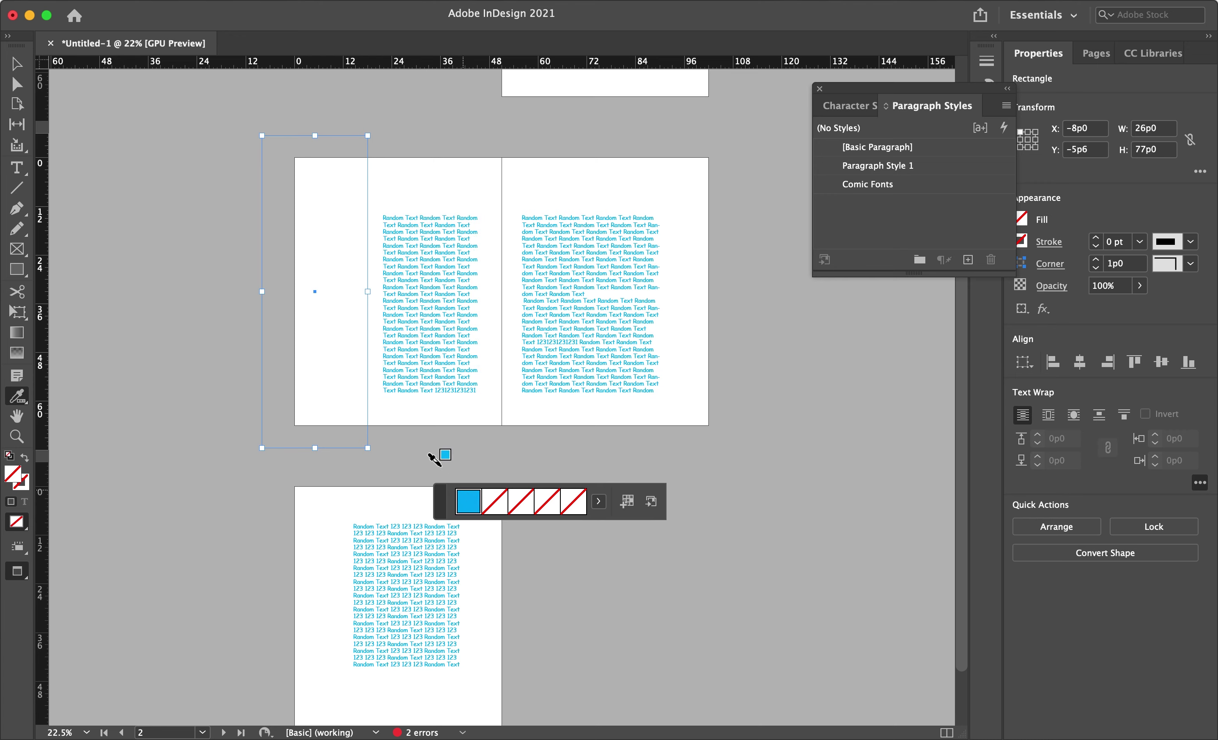
pyautogui.click(334, 341)
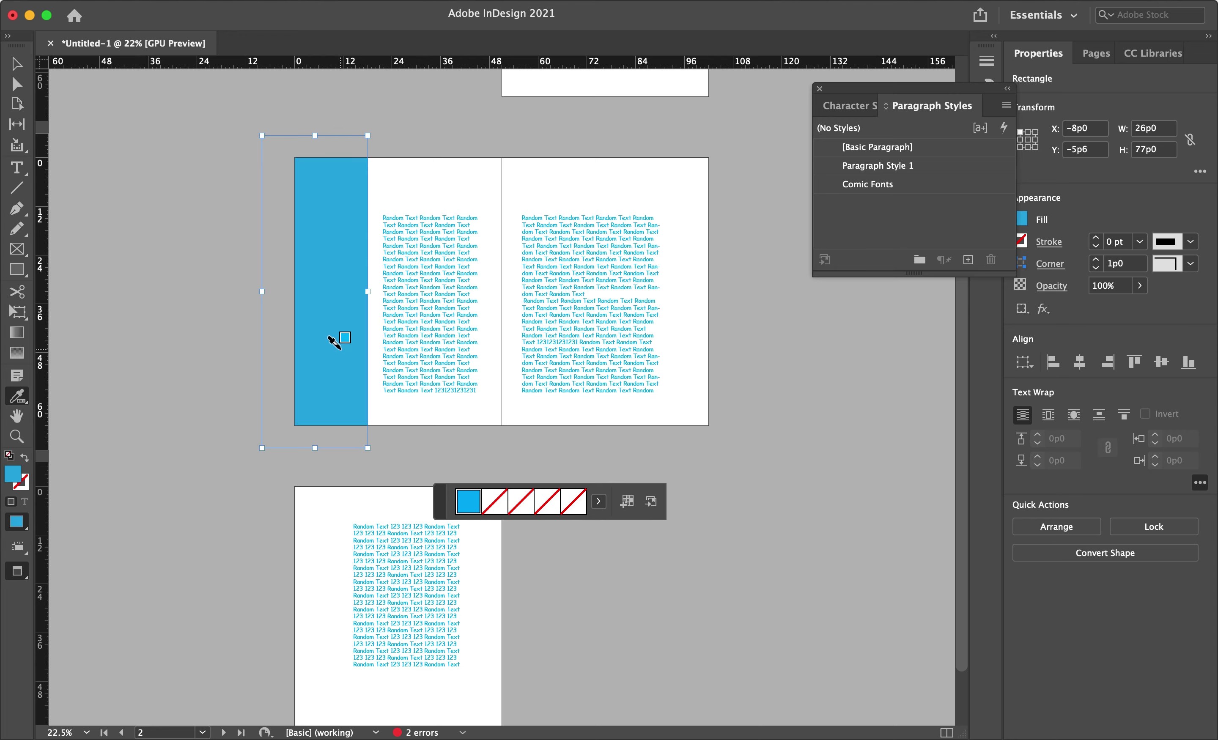
# Hide the paragraph styles list and look over the spread with the cyan rectangle
pyautogui.click(819, 89)
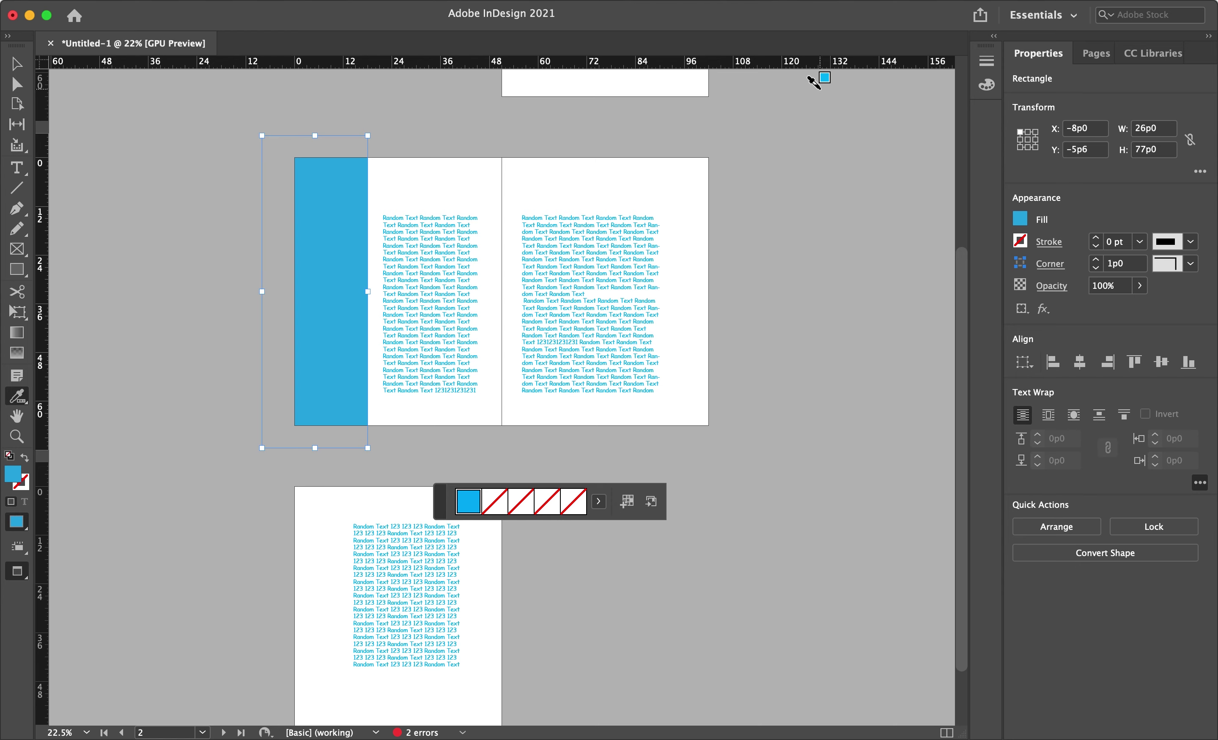
pyautogui.scroll(2, 248, 370)
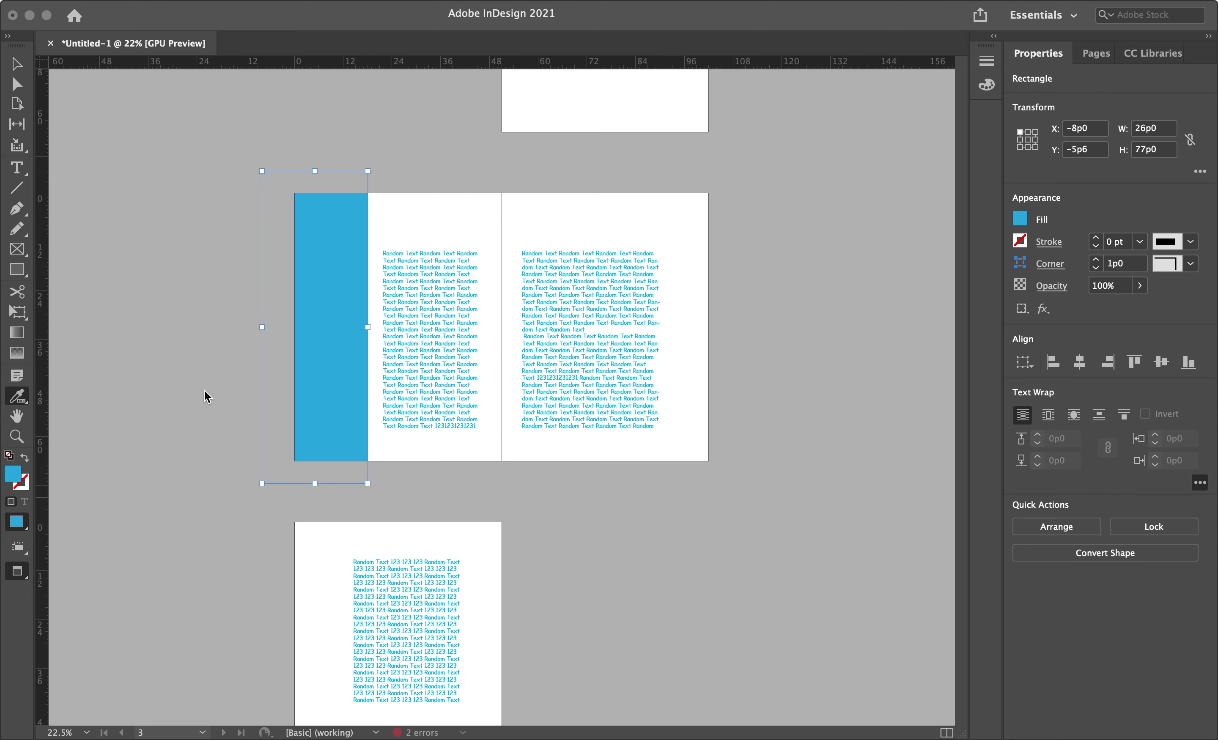
pyautogui.scroll(3, 655, 225)
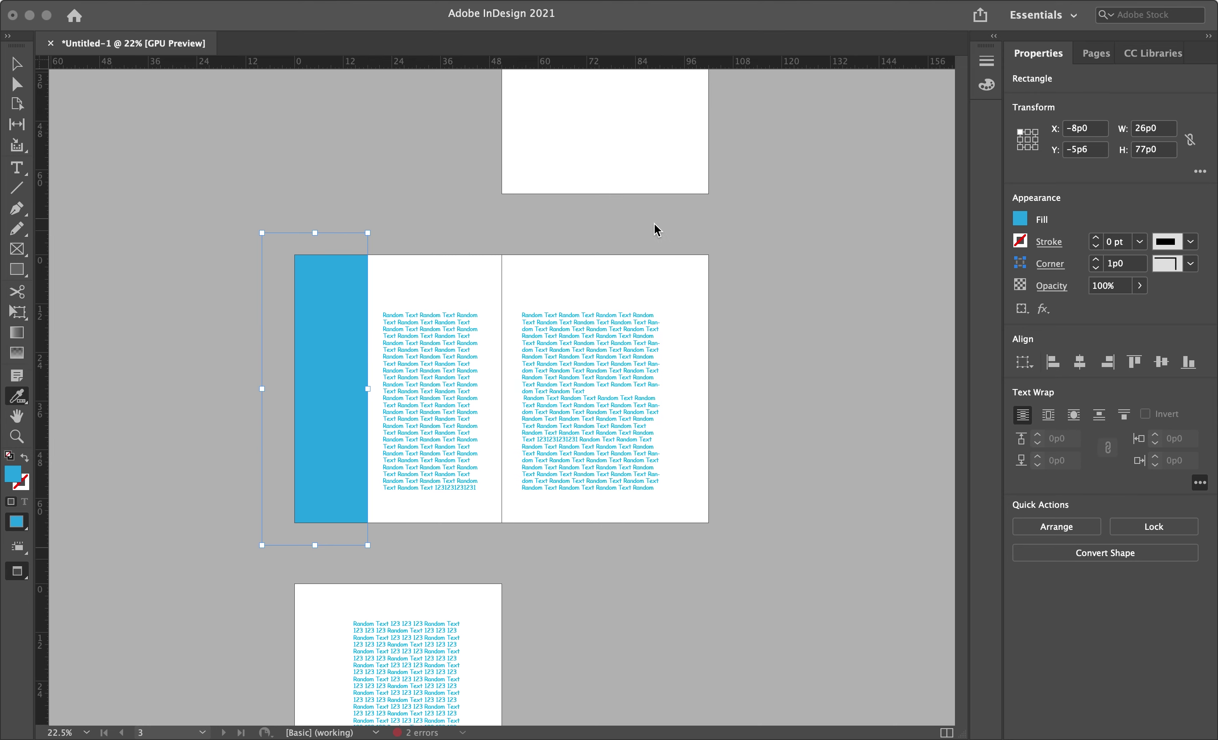
pyautogui.scroll(5, 655, 225)
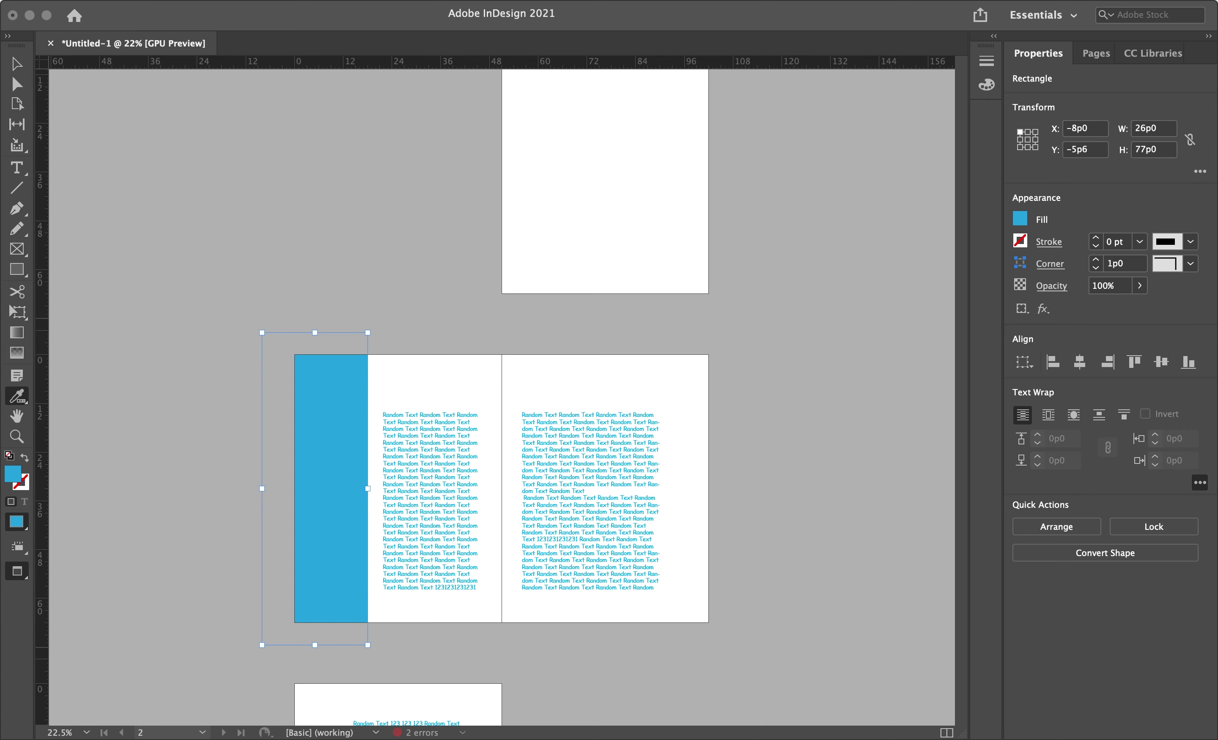
pyautogui.click(298, 1)
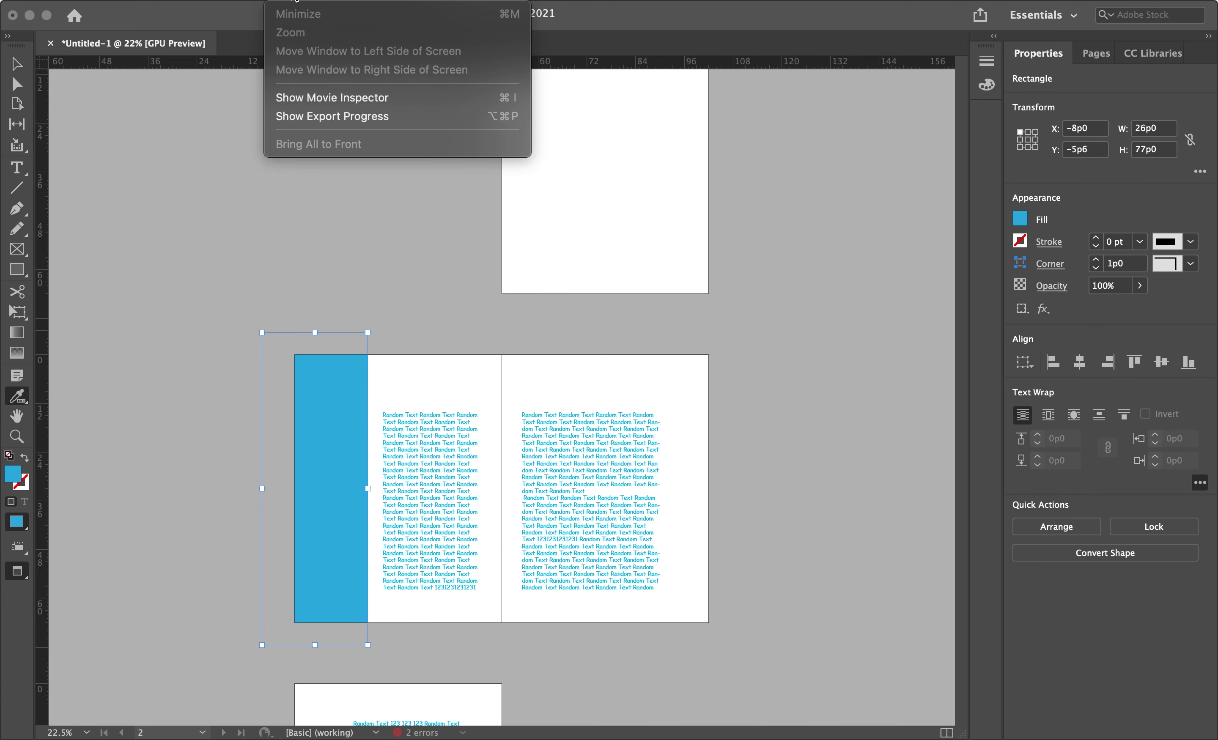
pyautogui.click(204, 150)
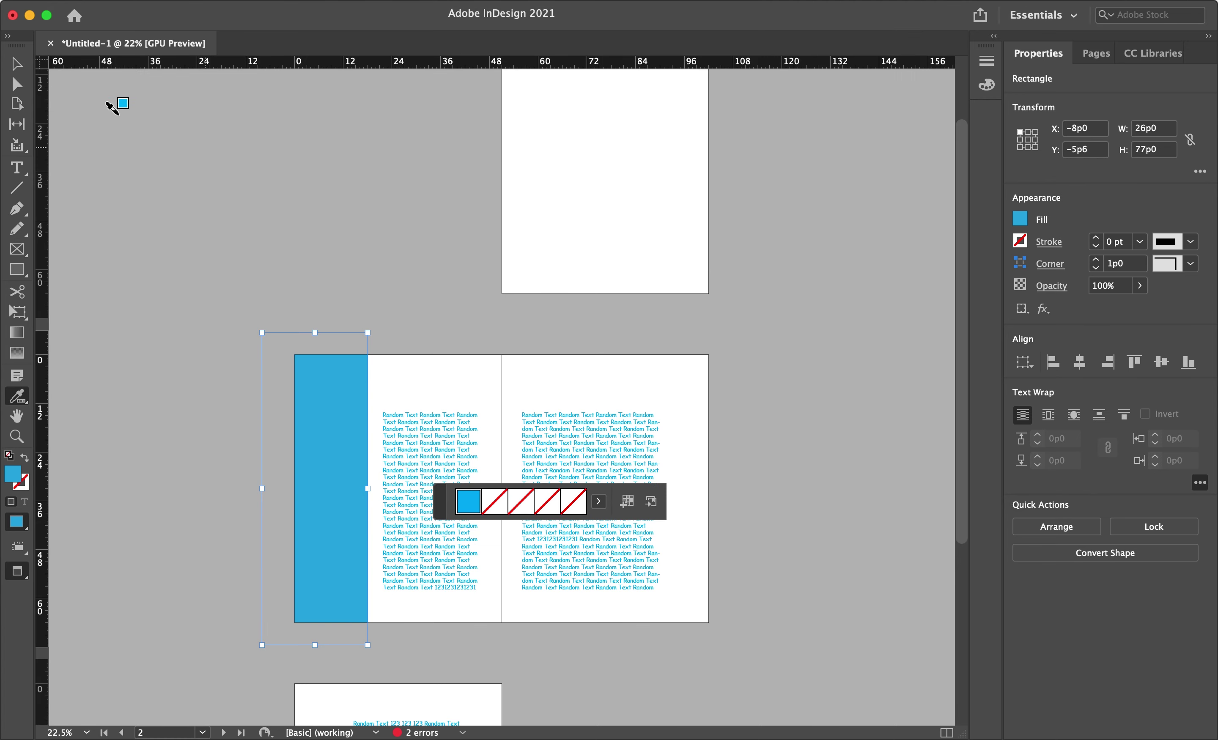
# Deselect the cyan rectangle with the Selection tool and show the document's paragraph styles
pyautogui.click(18, 64)
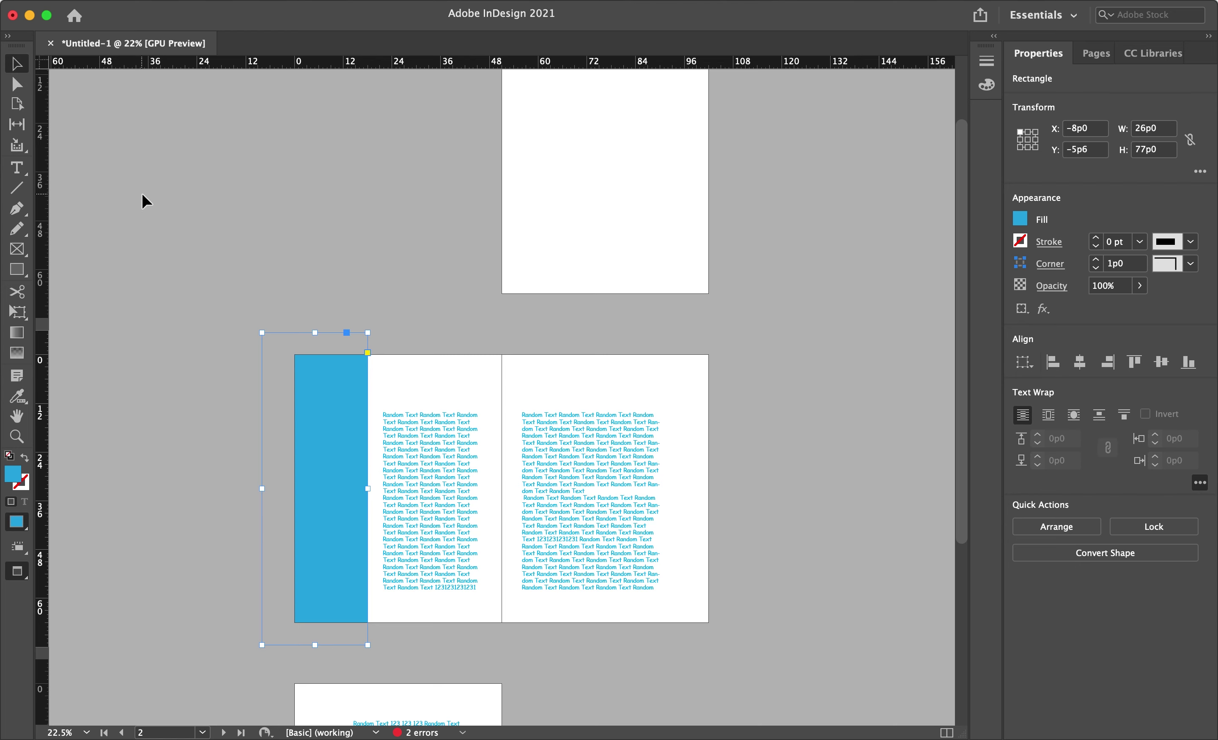
pyautogui.click(155, 184)
pyautogui.click(430, 4)
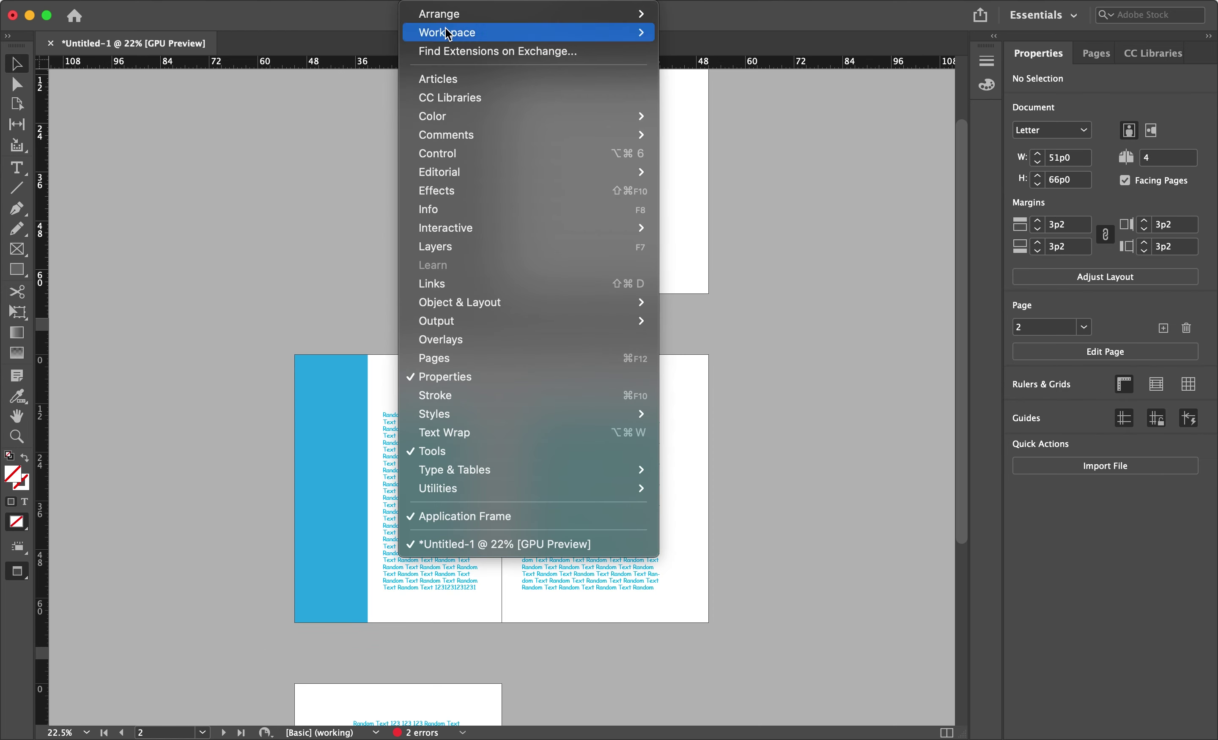
pyautogui.moveTo(599, 414)
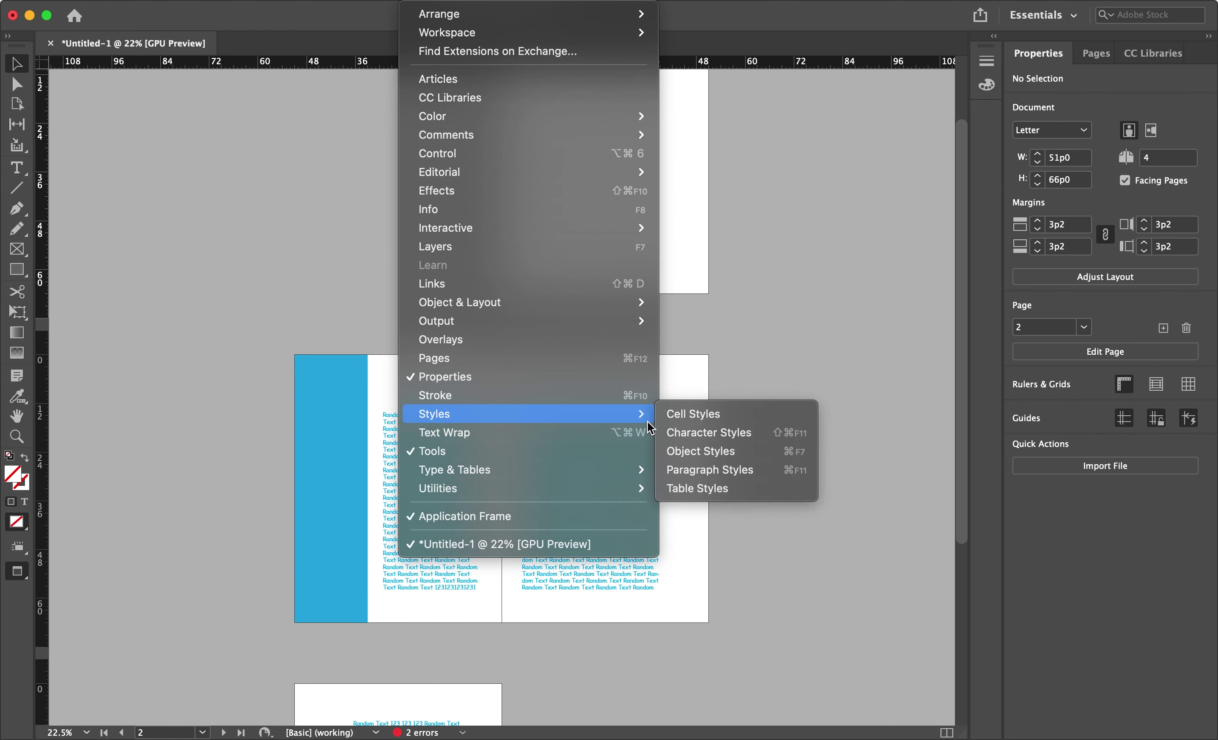
pyautogui.click(710, 471)
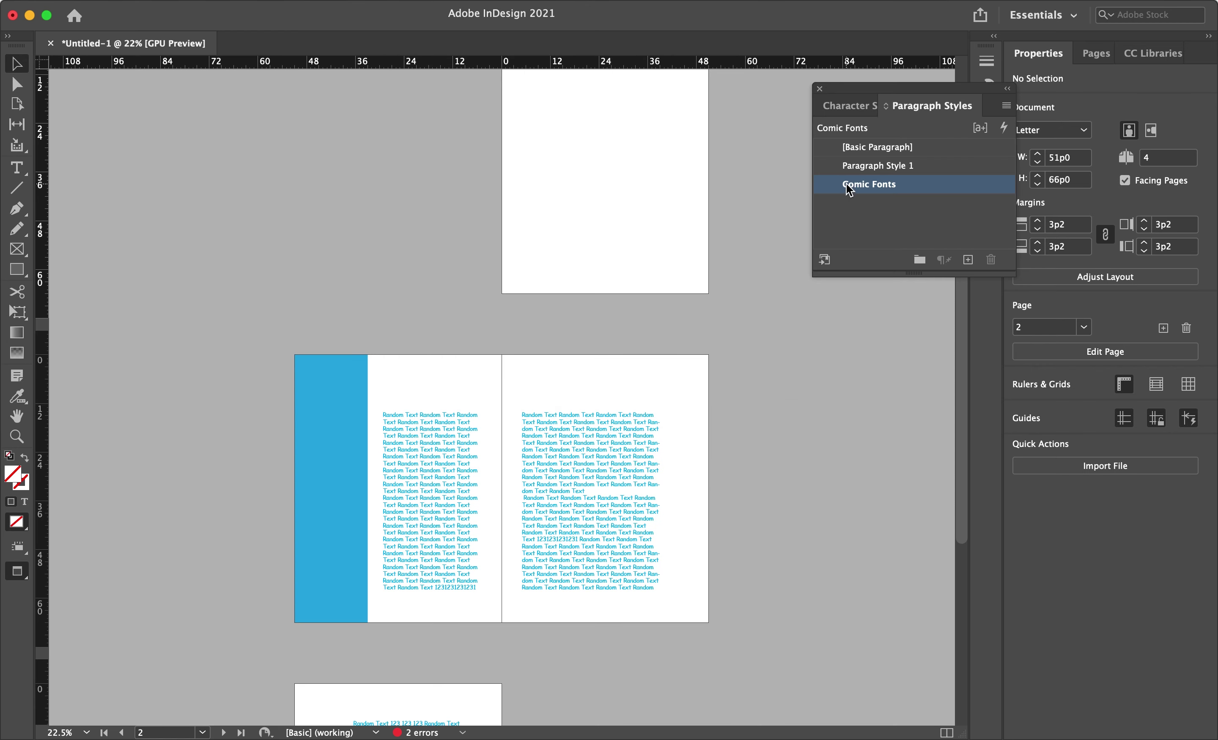
# Open the Comic Fonts paragraph style for editing and set its font family to Times New Roman
pyautogui.scroll(-3, 731, 356)
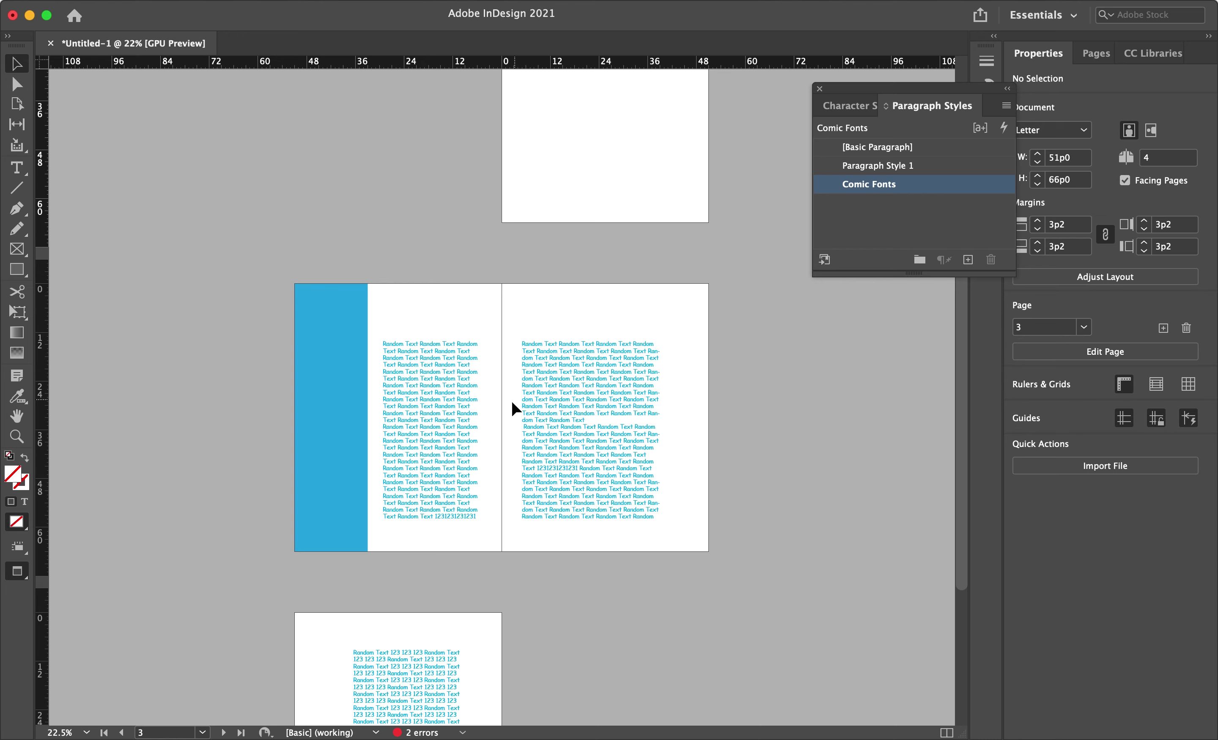
pyautogui.doubleClick(882, 184)
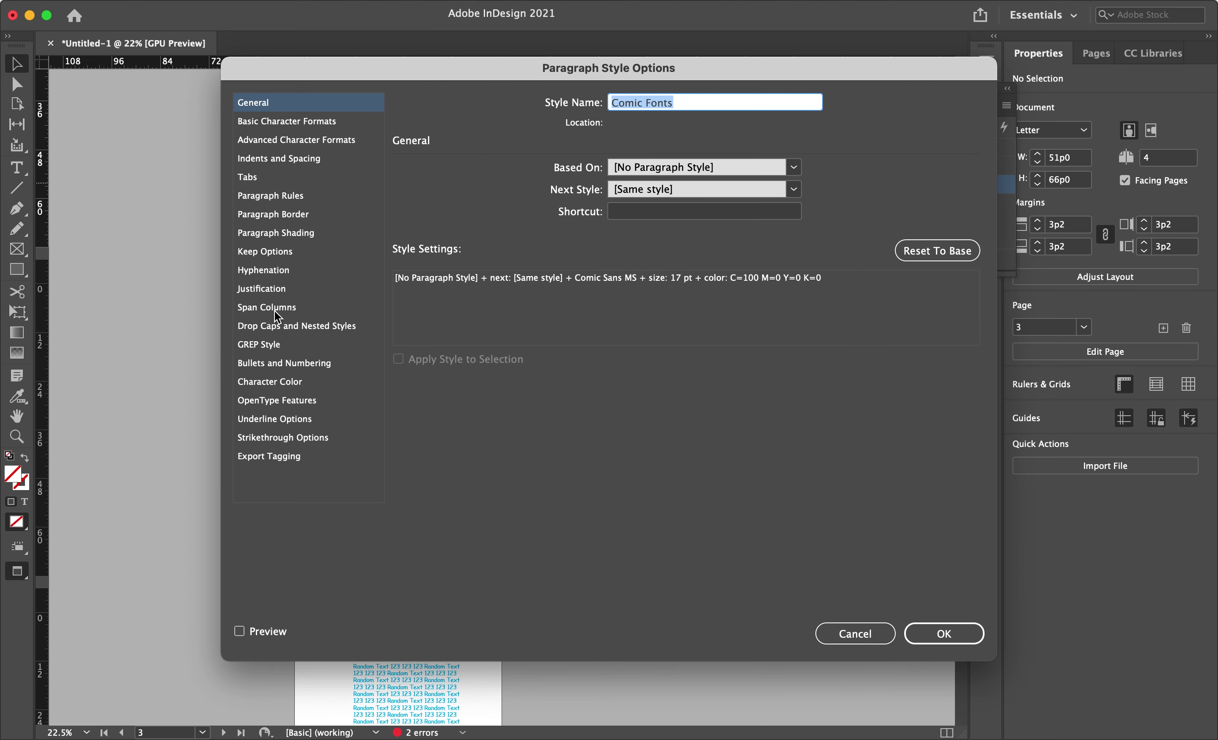
pyautogui.click(288, 129)
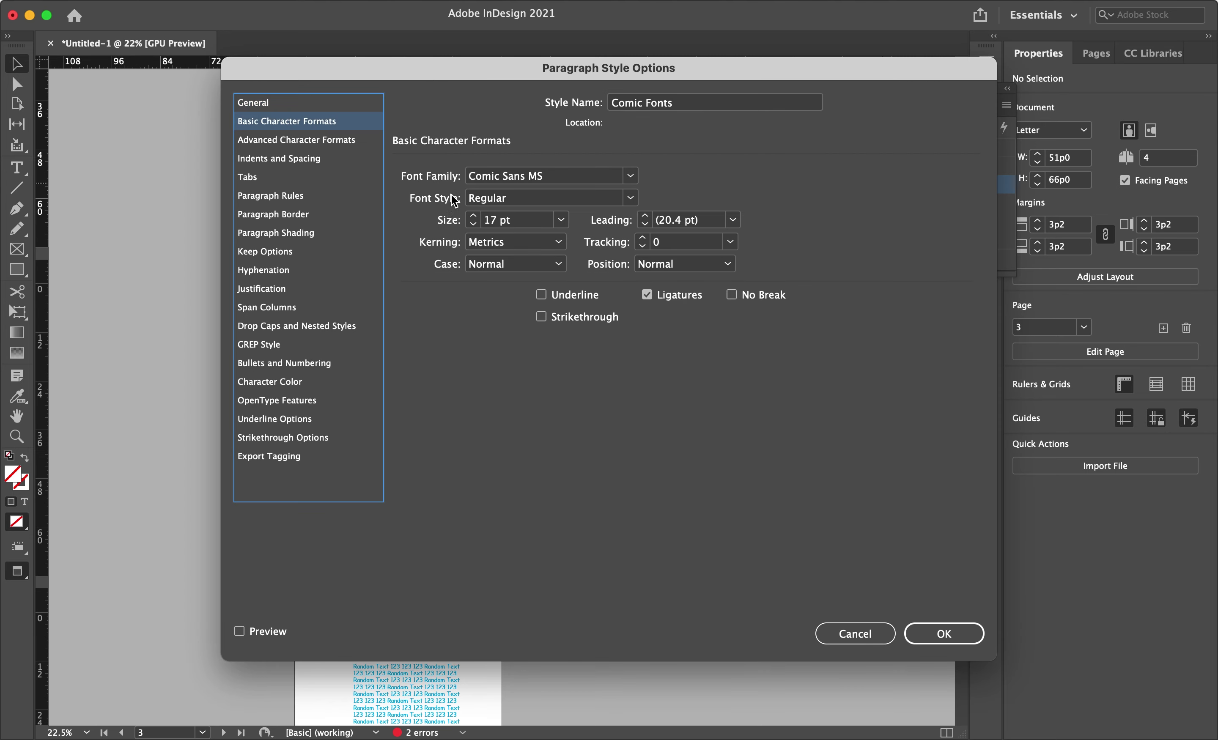
pyautogui.click(559, 178)
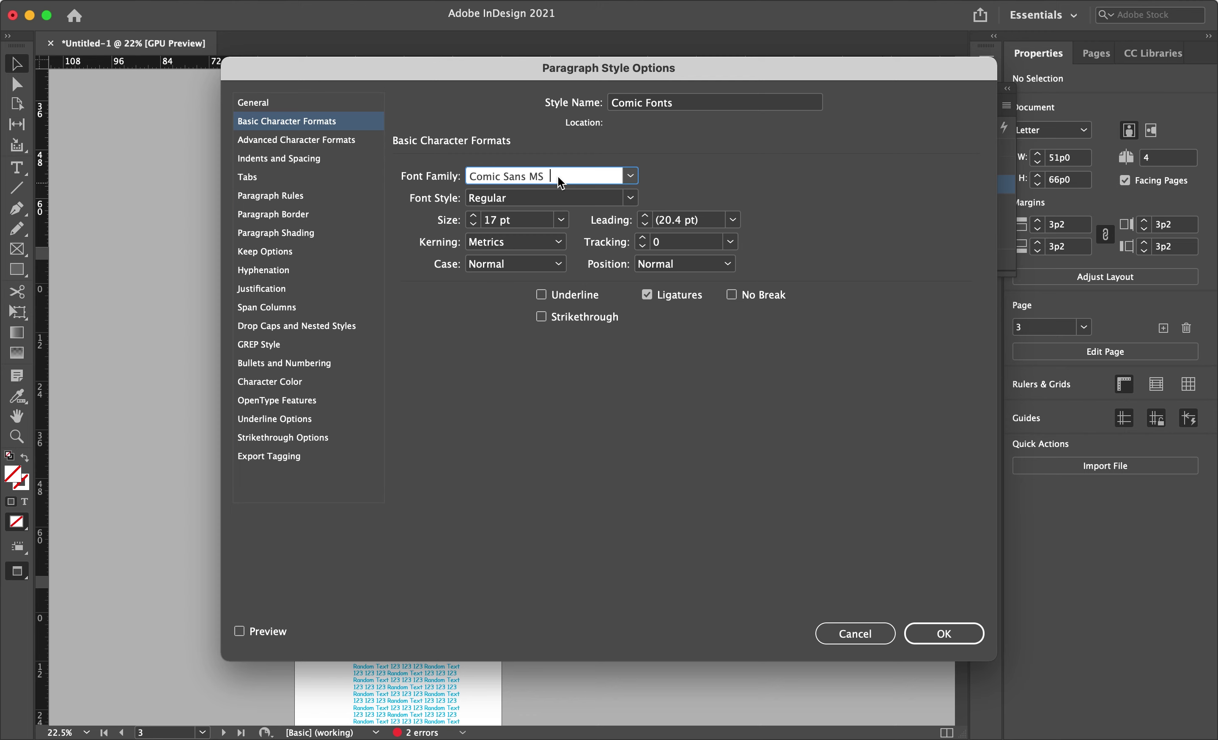
pyautogui.click(631, 176)
pyautogui.scroll(-10, 605, 256)
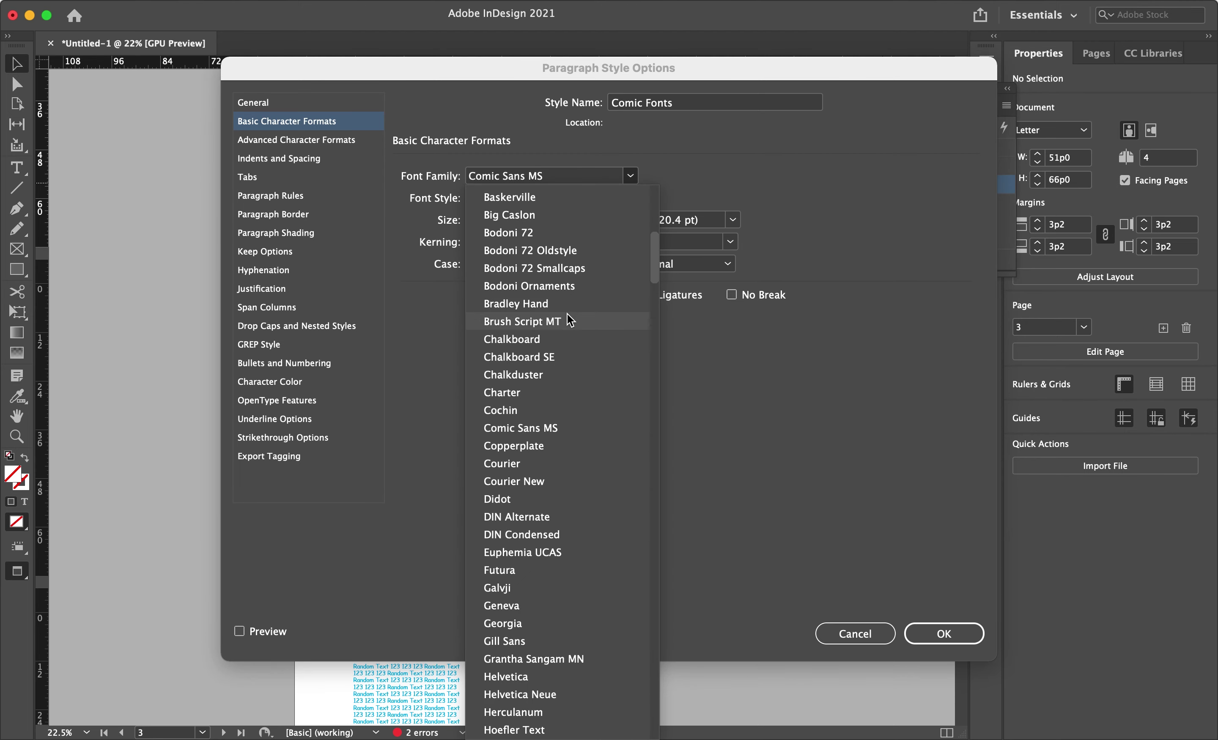
pyautogui.scroll(-15, 568, 269)
pyautogui.scroll(-20, 565, 272)
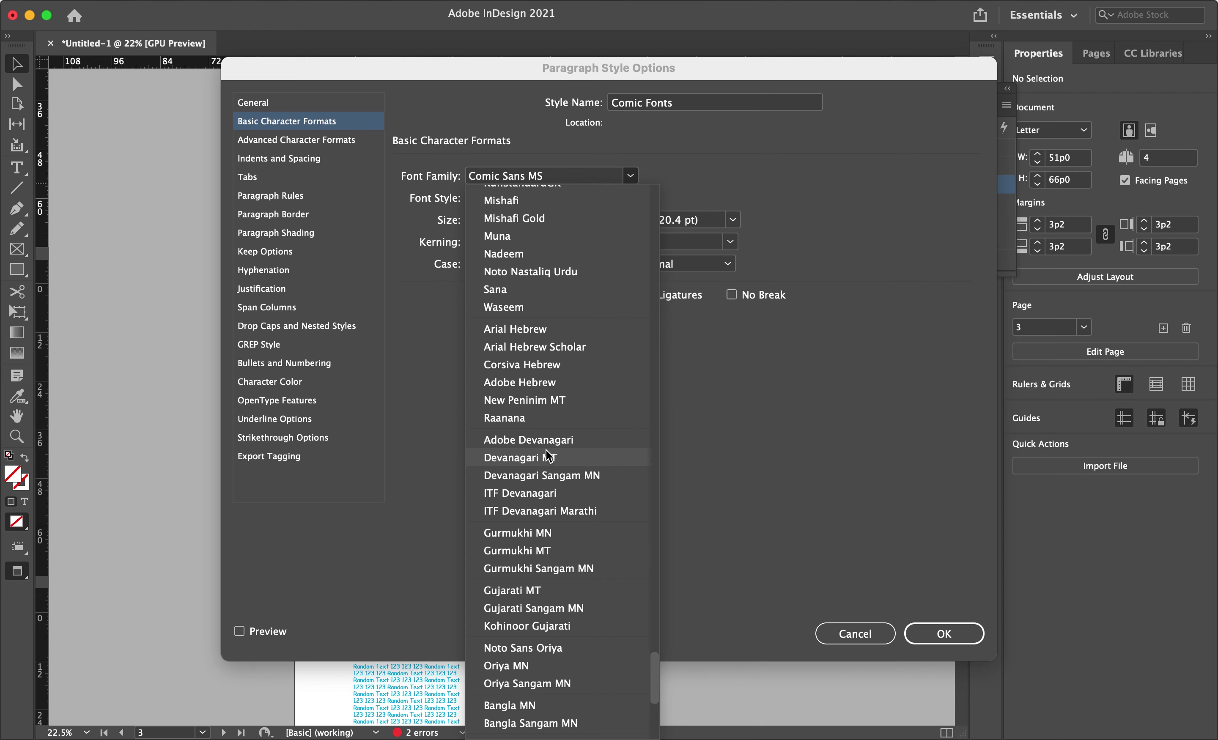
pyautogui.write('tim')
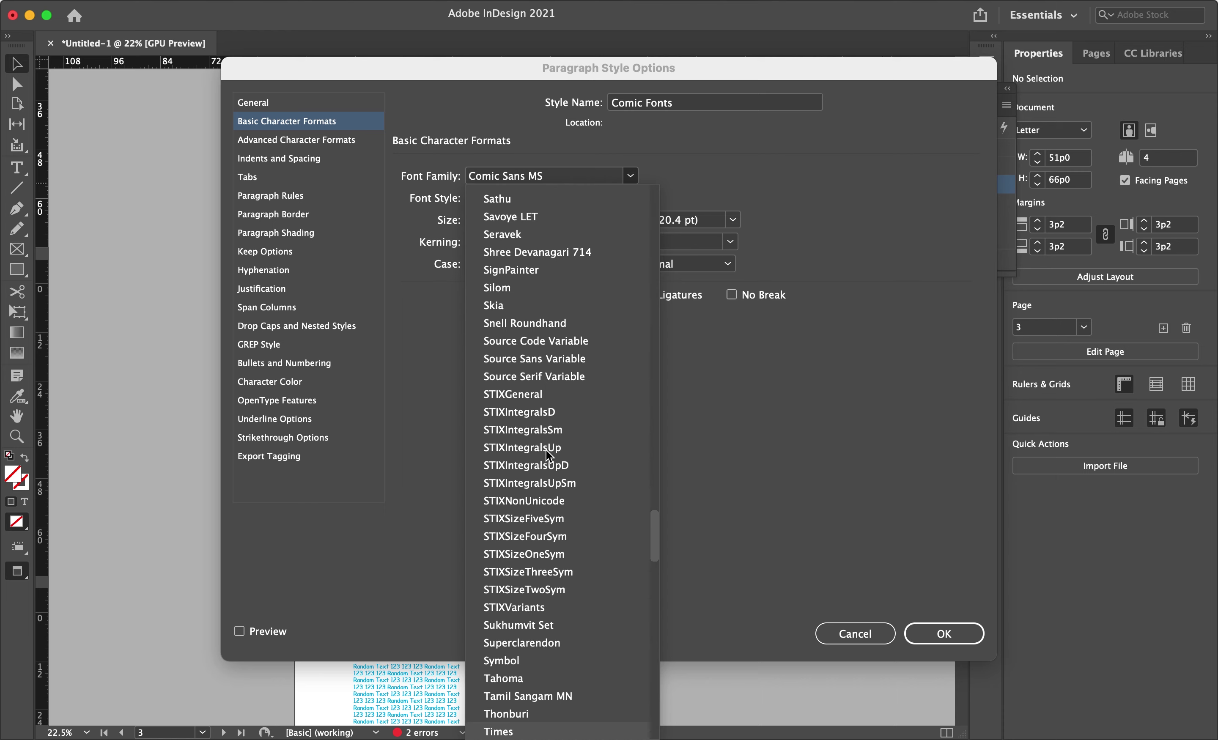
pyautogui.scroll(-5, 551, 501)
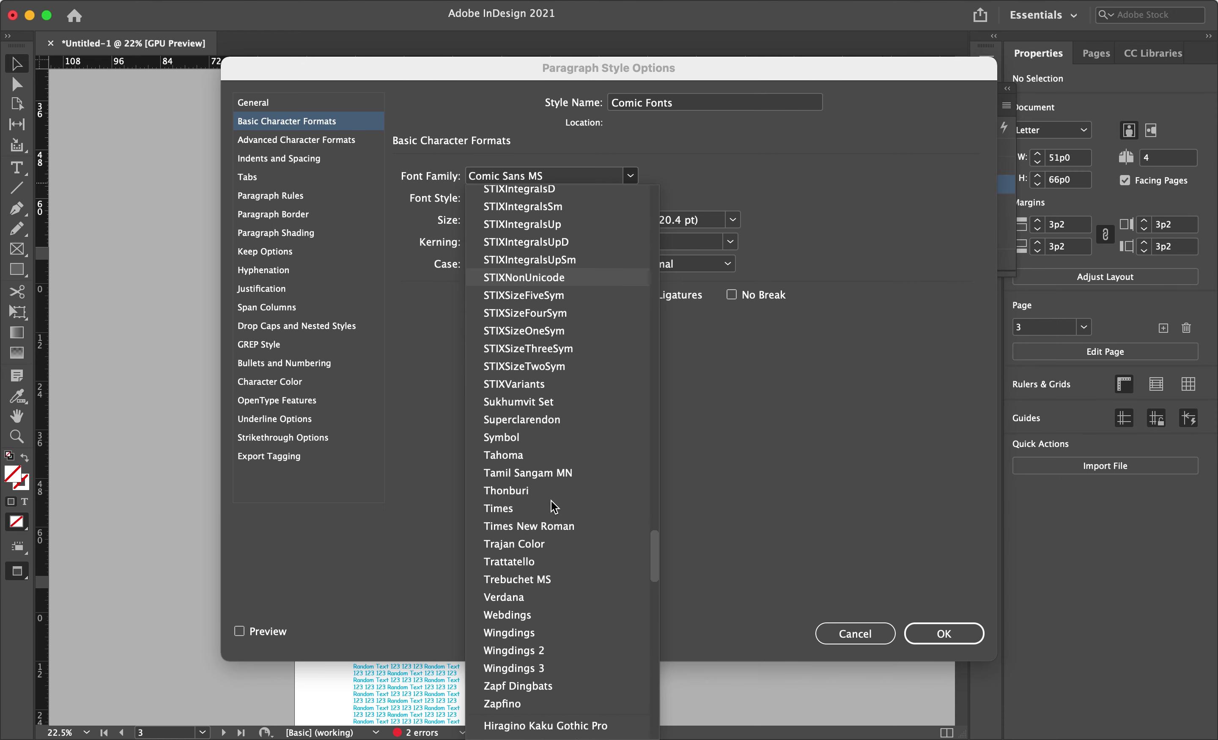
pyautogui.scroll(1, 553, 506)
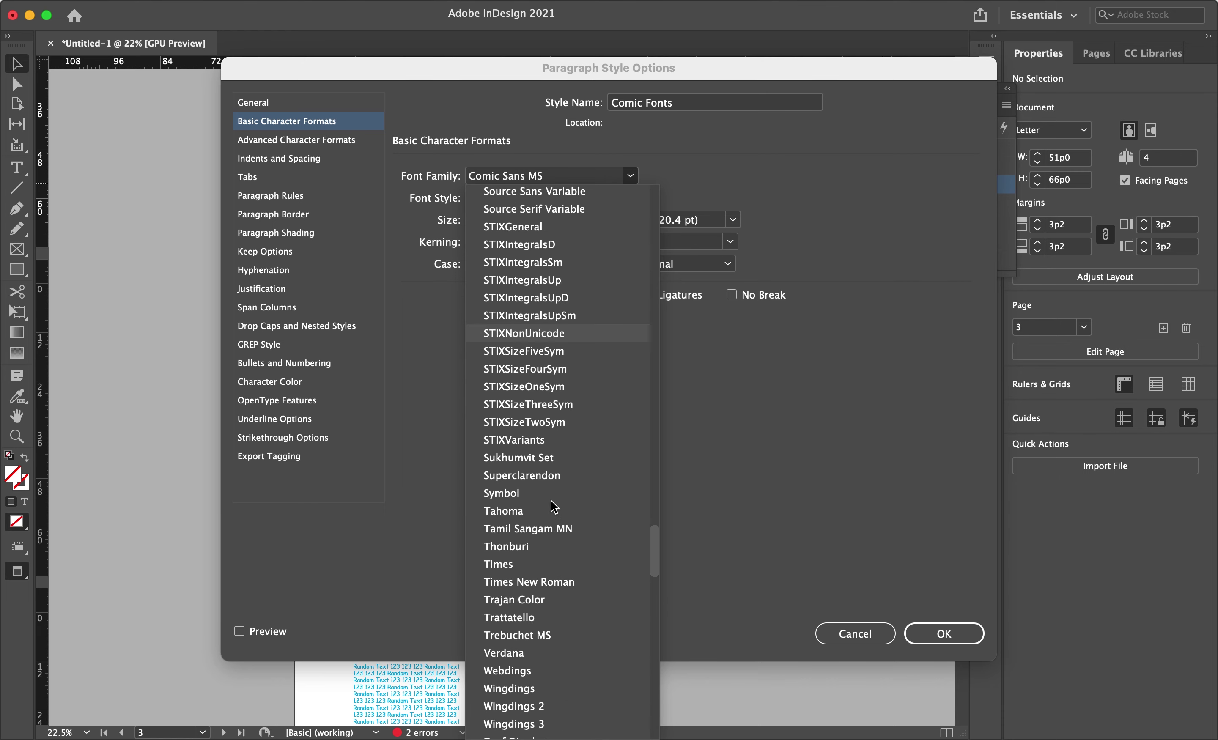
pyautogui.click(549, 583)
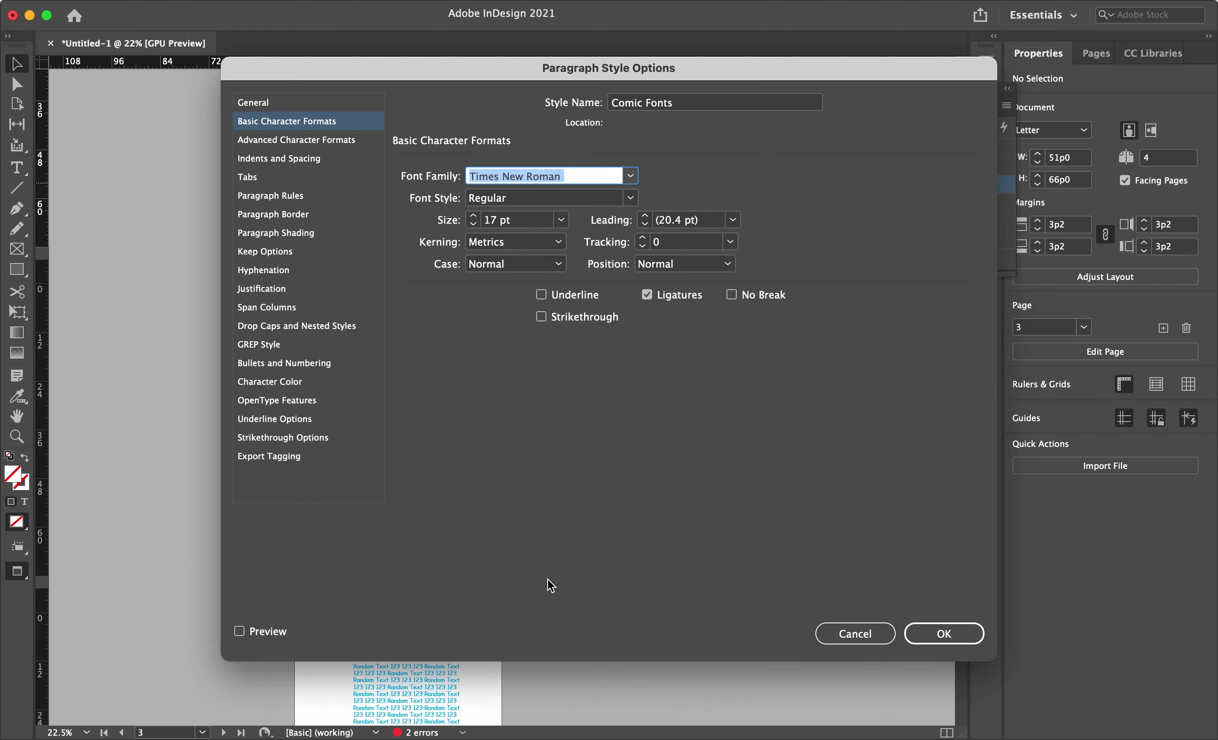
# Lower the Comic Fonts style's font size by seven steps
pyautogui.click(473, 224)
pyautogui.click(473, 223)
pyautogui.click(473, 223)
pyautogui.click(474, 224)
pyautogui.click(473, 223)
pyautogui.click(473, 223)
pyautogui.click(475, 223)
# Set the Comic Fonts style's character colour to the yellow swatch C=0 M=0 Y=100 K=0 and apply the style changes
pyautogui.click(305, 380)
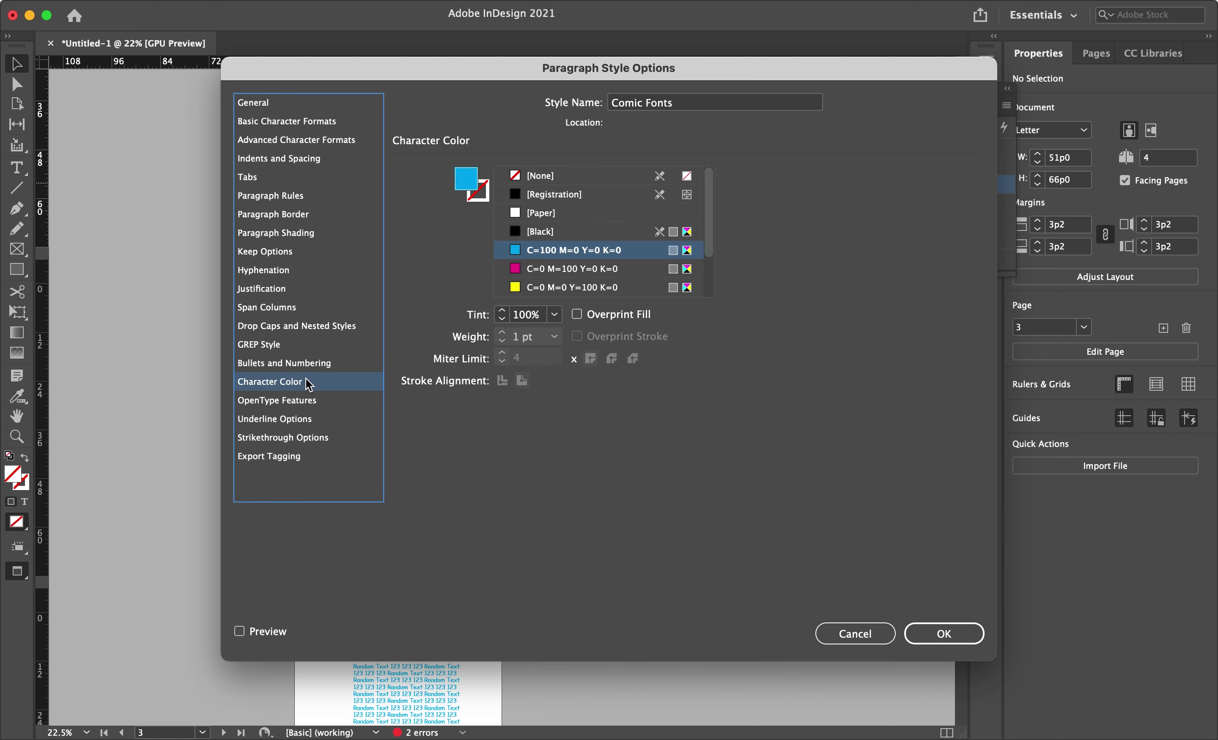
pyautogui.click(509, 289)
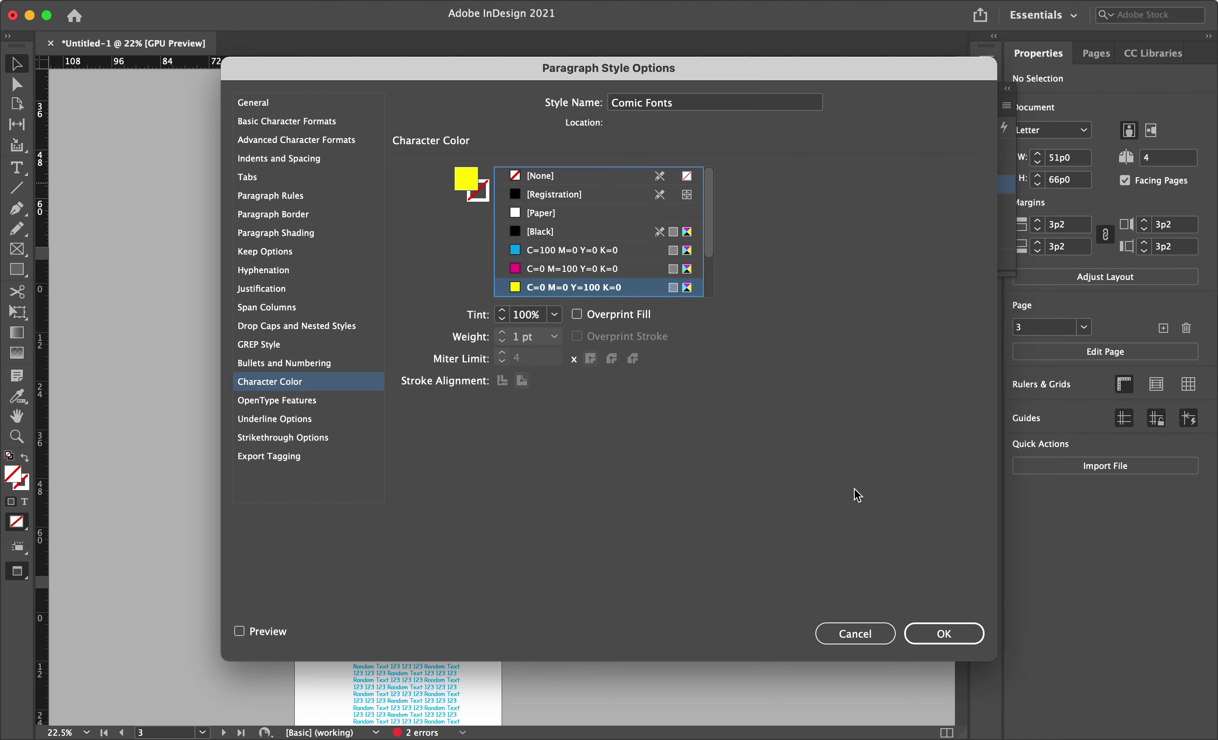
pyautogui.click(920, 632)
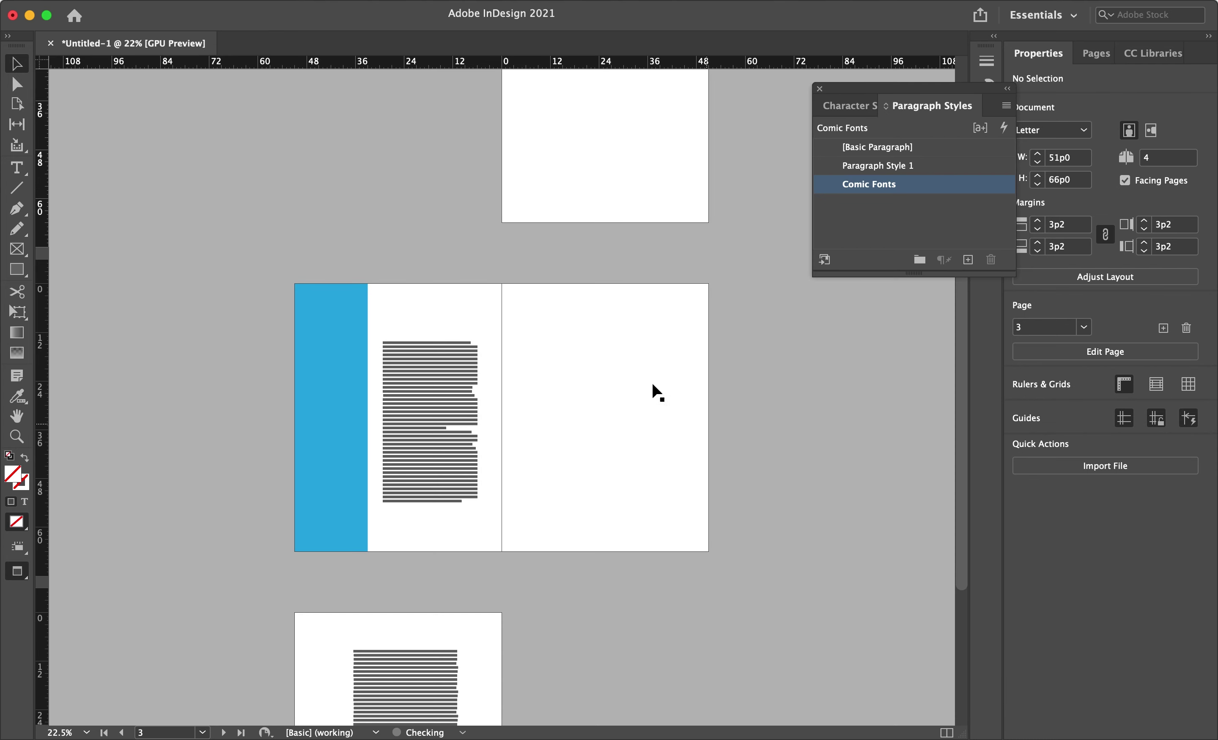
# Sample the yellow of the left page's text with the Color Theme tool and fill the cyan rectangle with it
pyautogui.scroll(4, 554, 405)
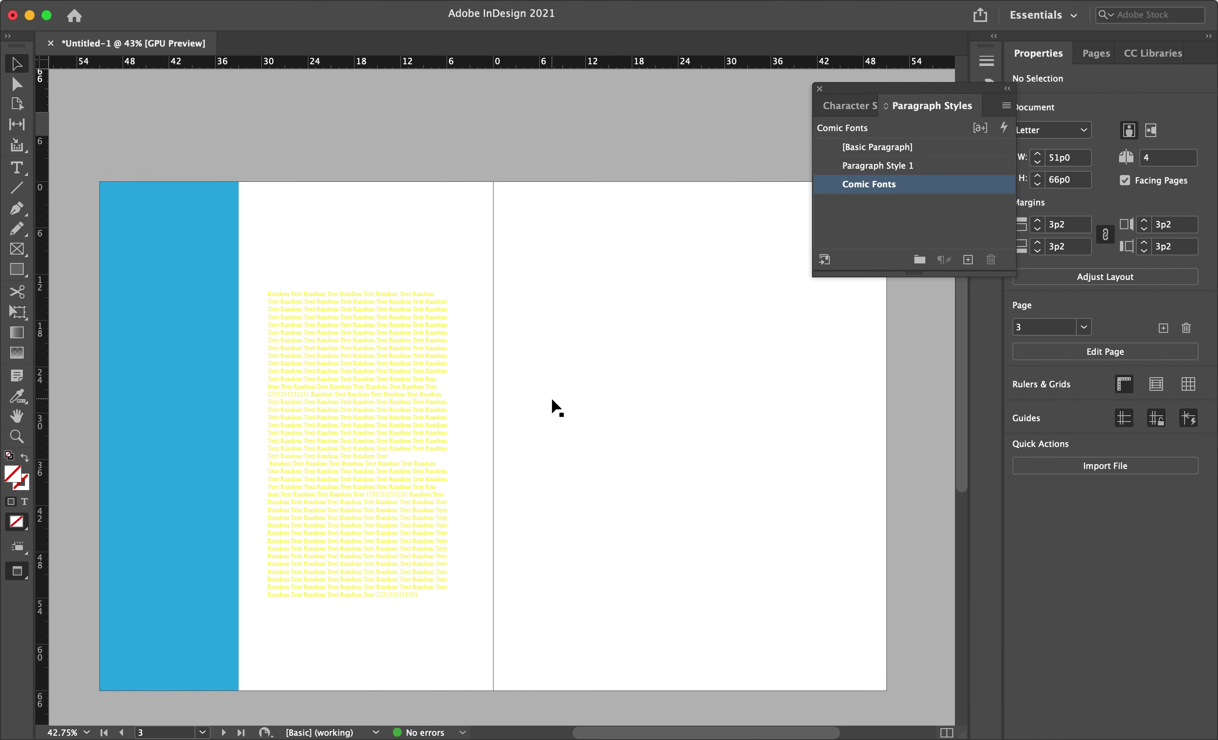
pyautogui.scroll(3, 554, 406)
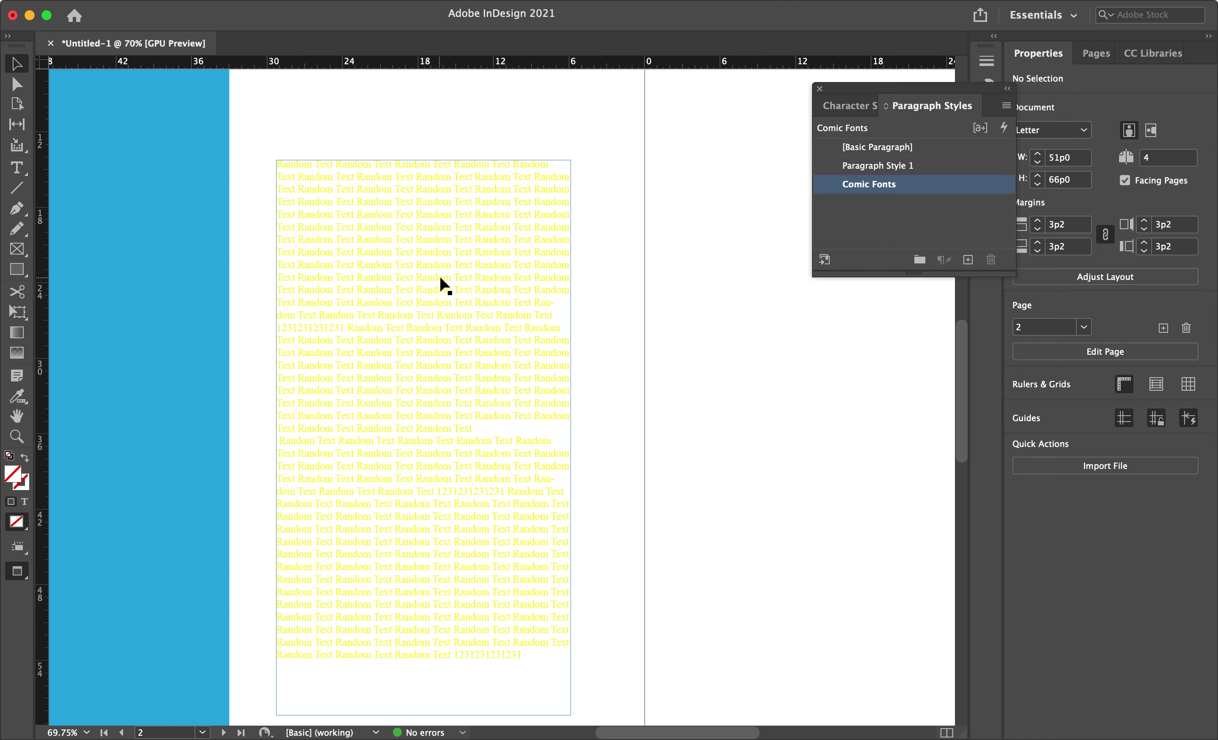
pyautogui.hscroll(-5, 392, 299)
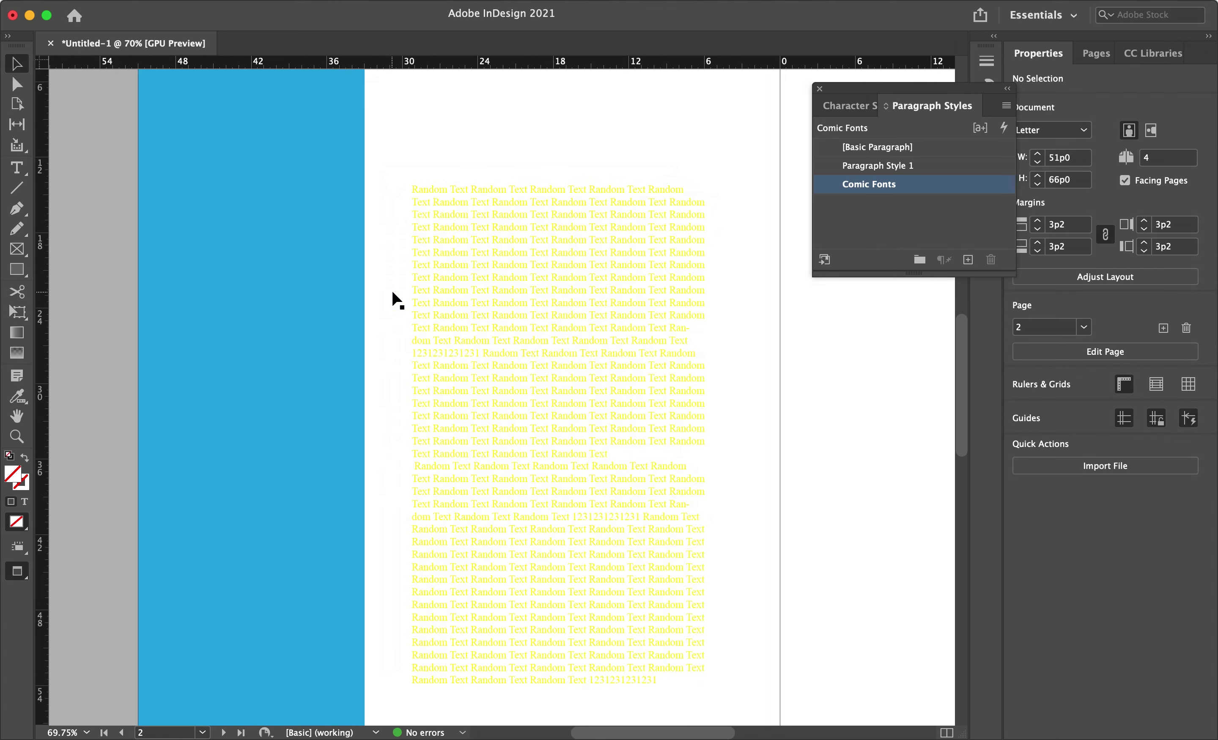
pyautogui.scroll(-3, 259, 228)
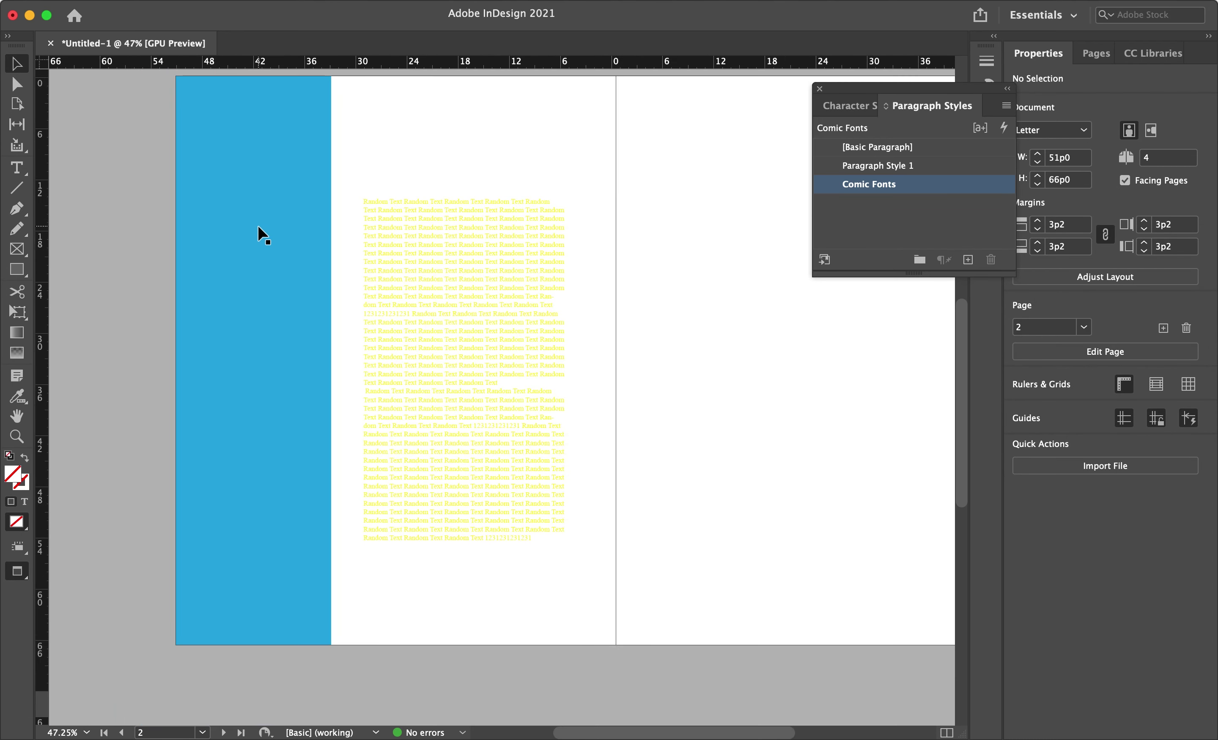
pyautogui.click(19, 397)
pyautogui.click(428, 347)
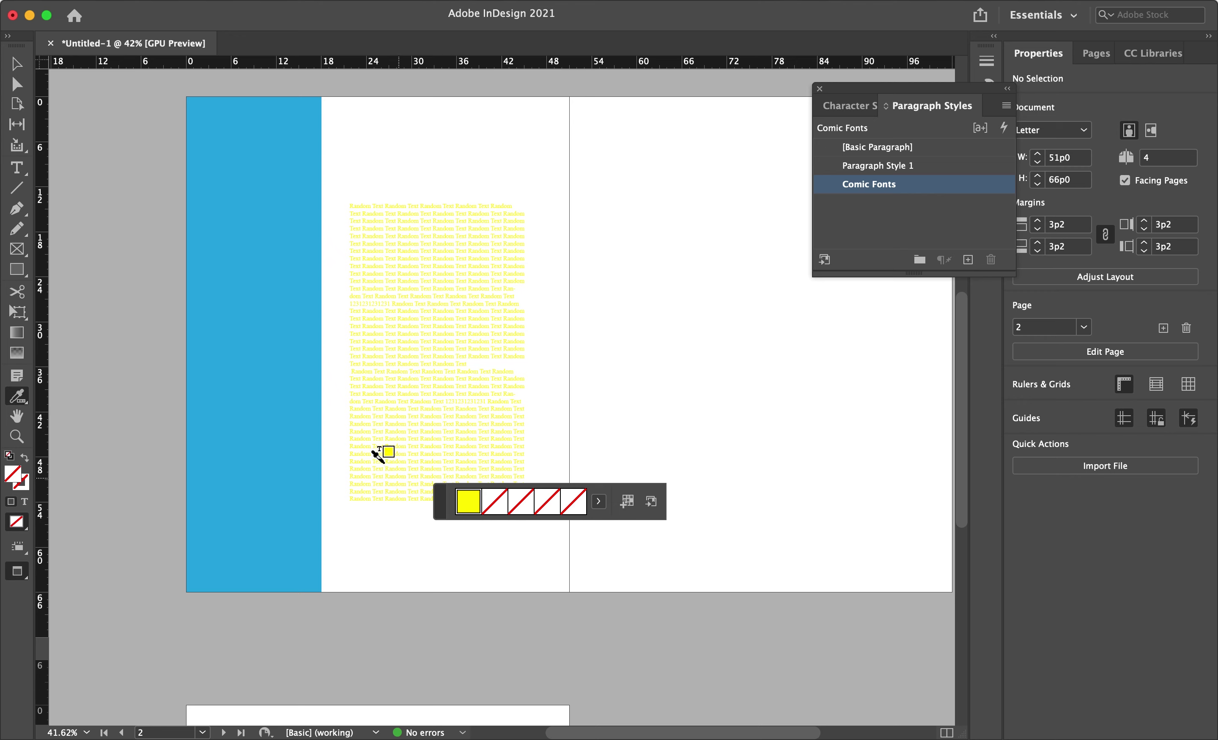
pyautogui.click(256, 305)
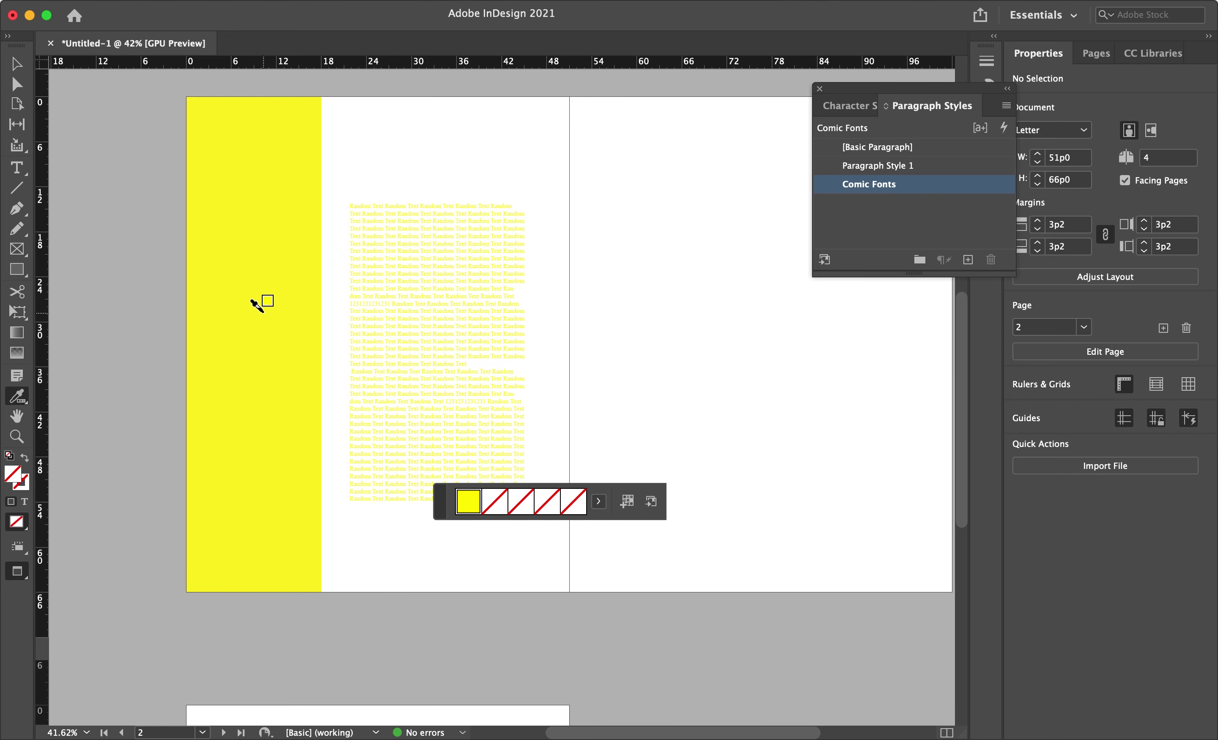